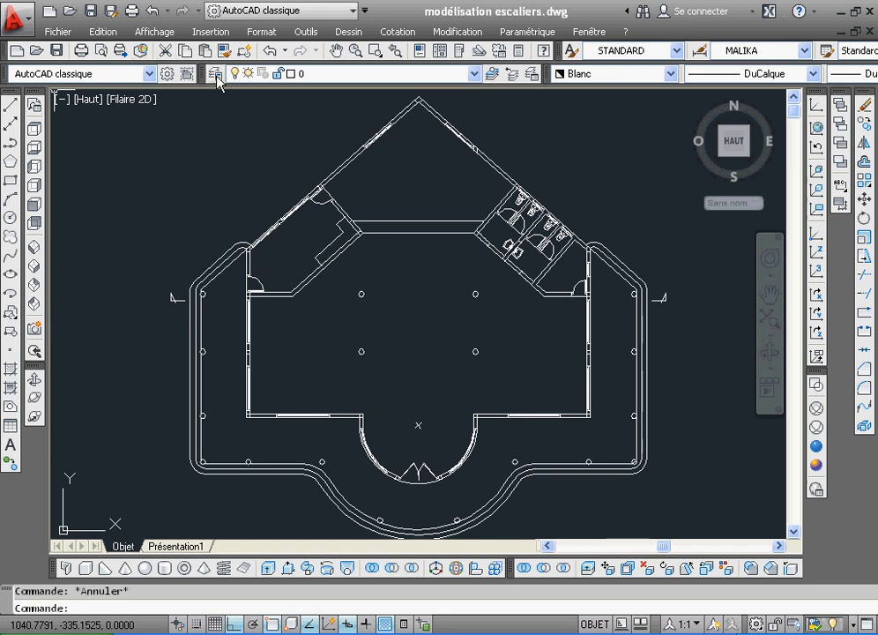
Create a new layer named escalier3D and set its colour to magenta.
click(215, 75)
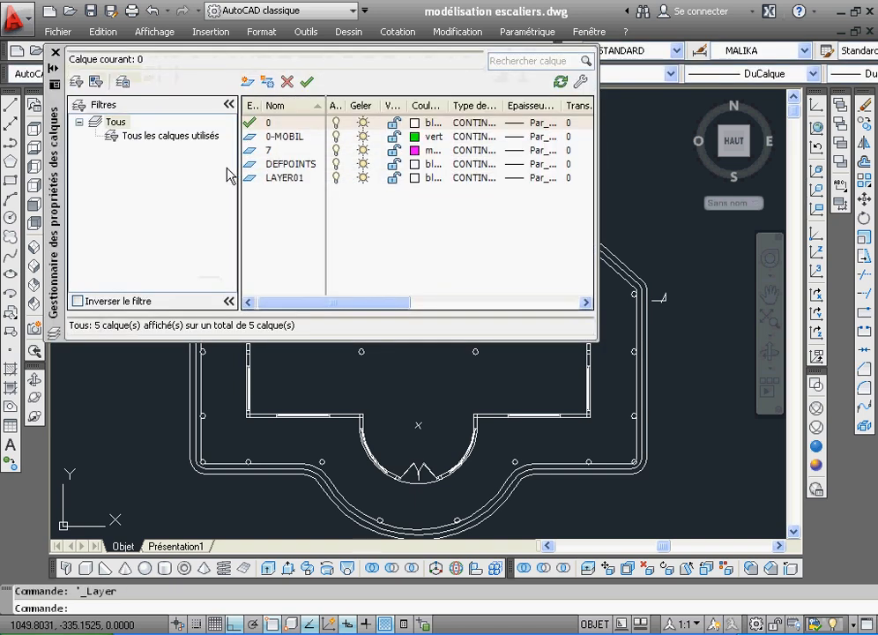
click(248, 82)
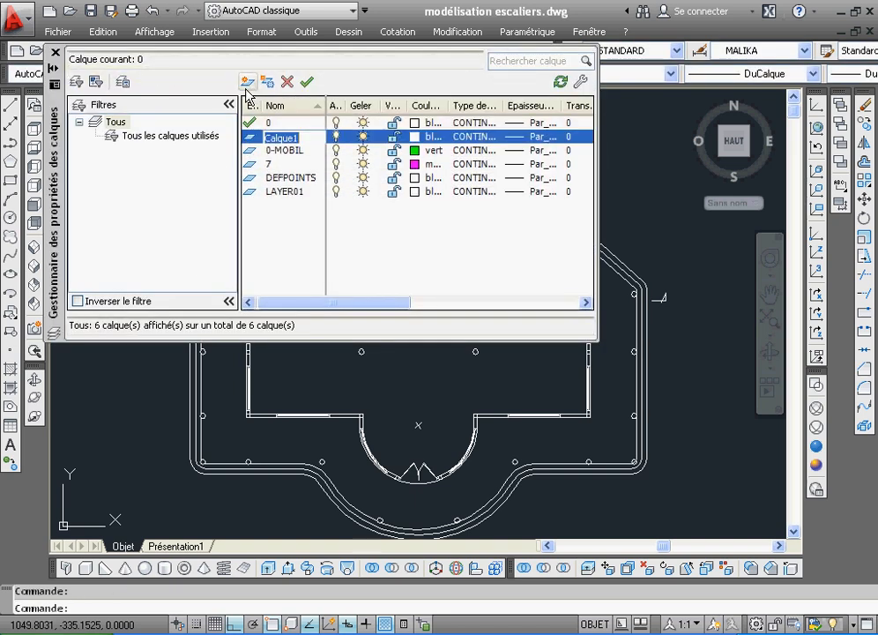
text(escalier3D)
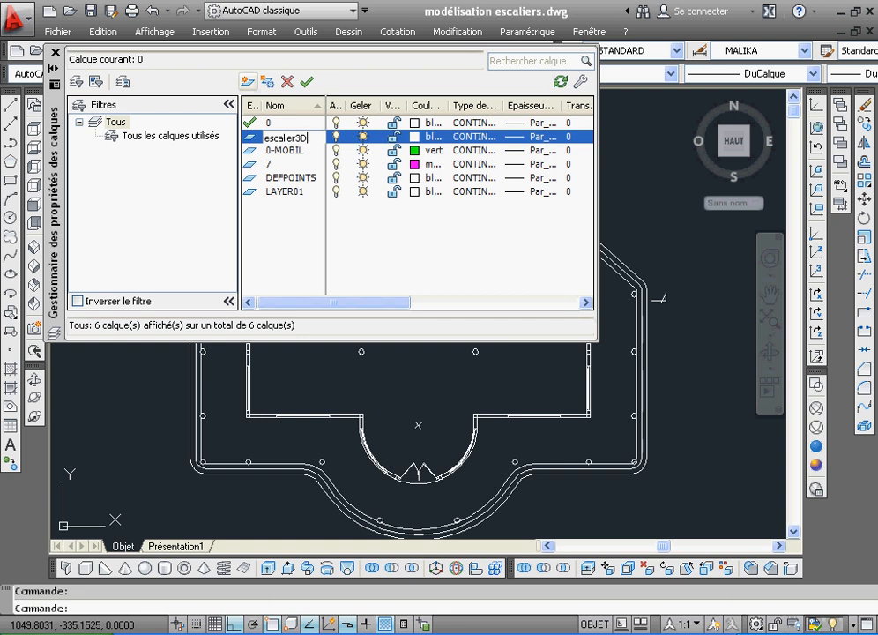
click(416, 136)
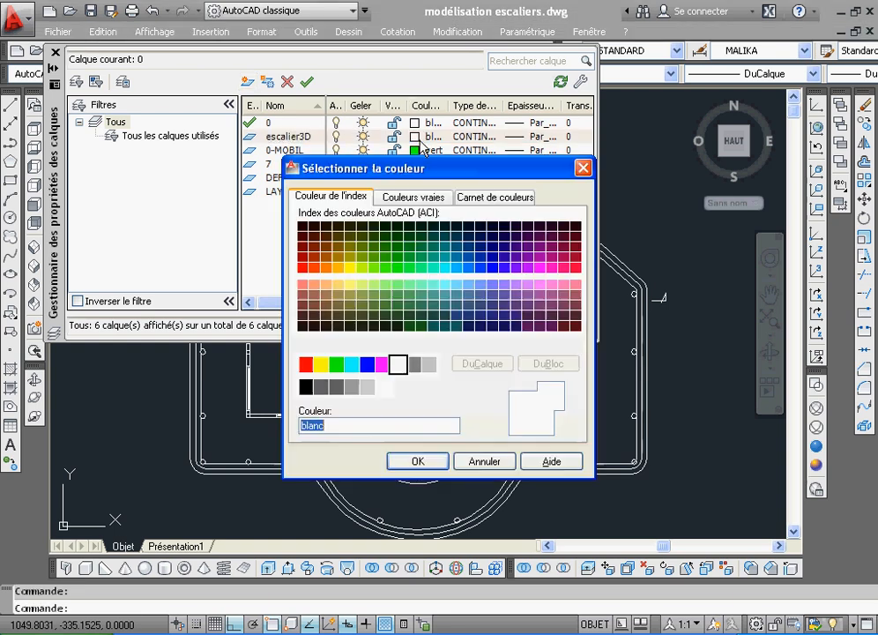
click(383, 365)
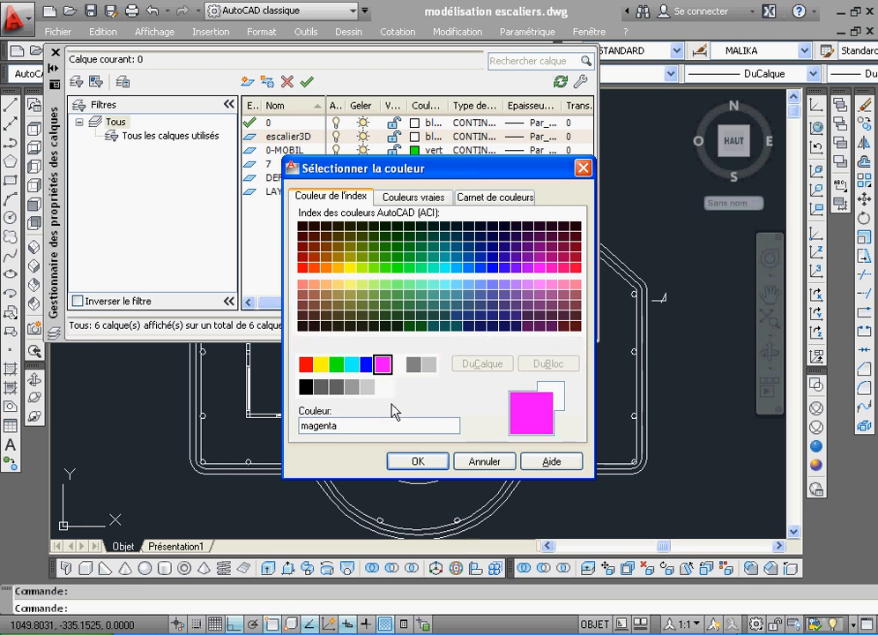
click(415, 462)
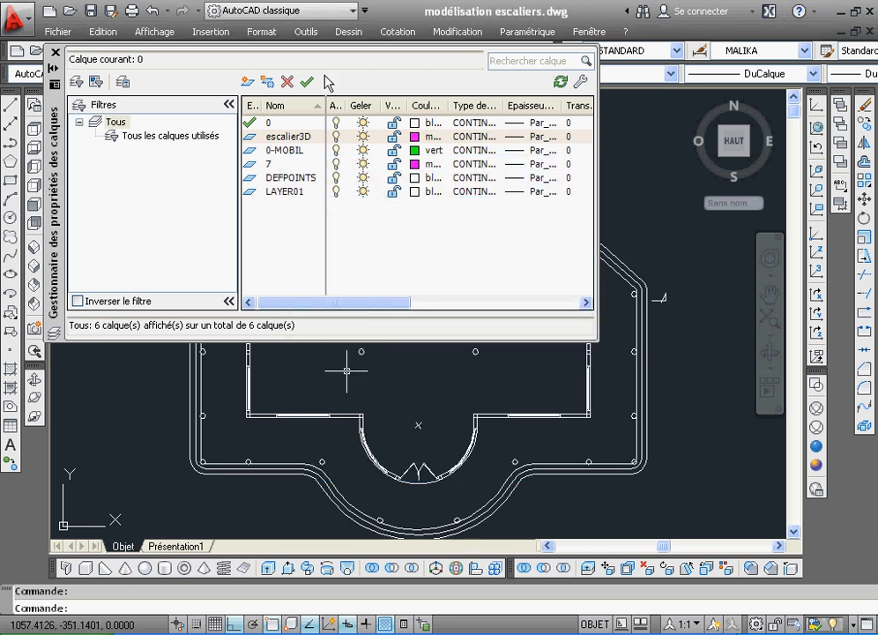
Create a new layer named mursoussol and set its colour to index colour 30.
click(246, 82)
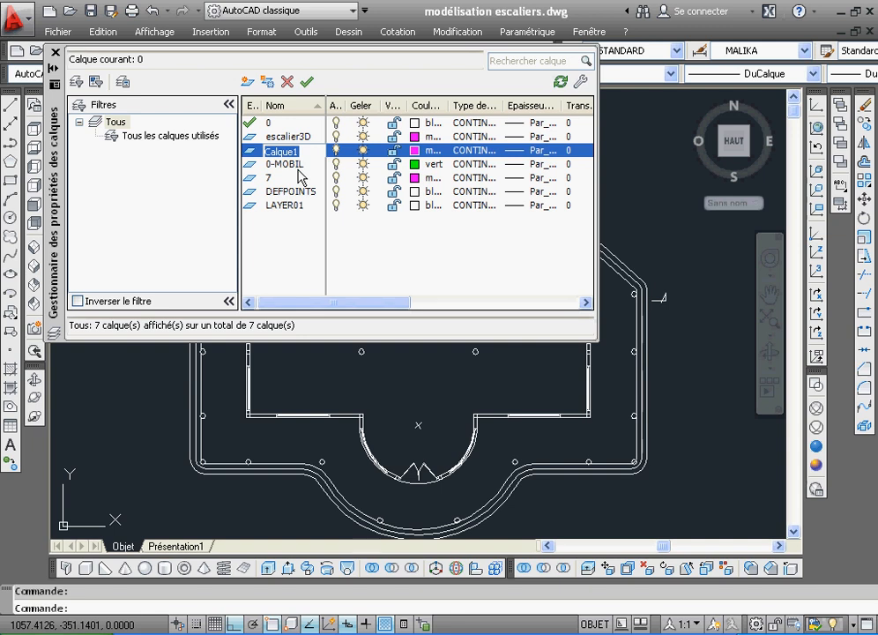
text(mursoussol)
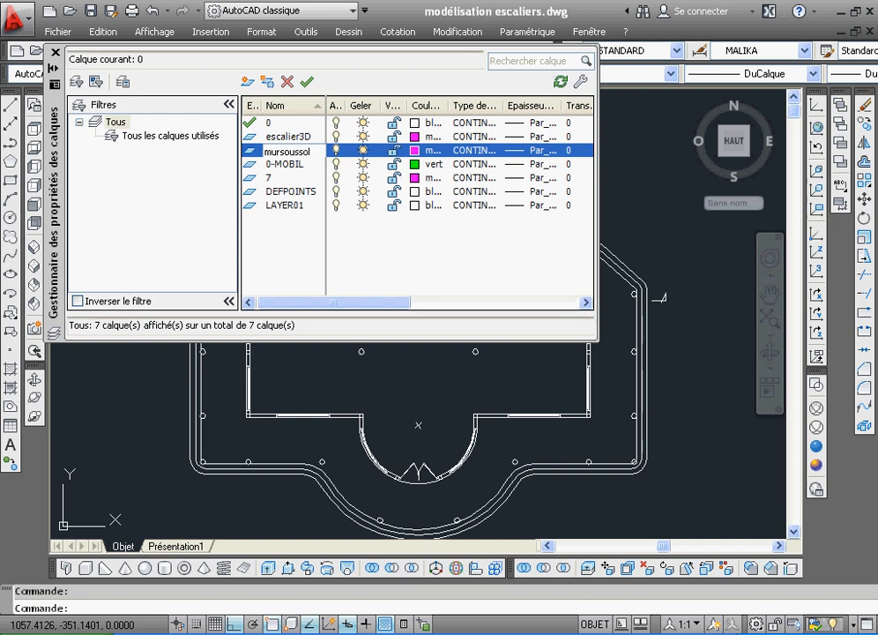
click(415, 151)
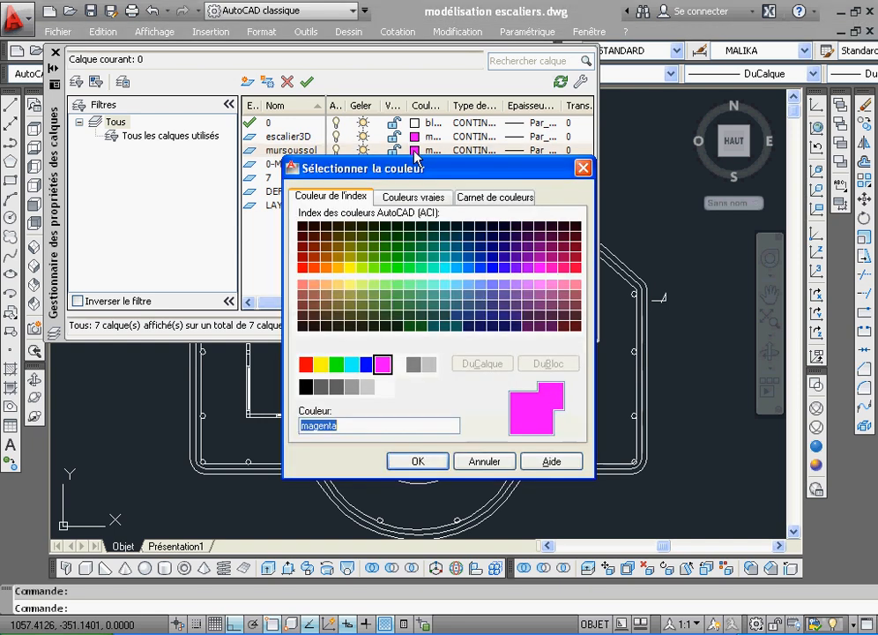
drag(399, 176, 385, 125)
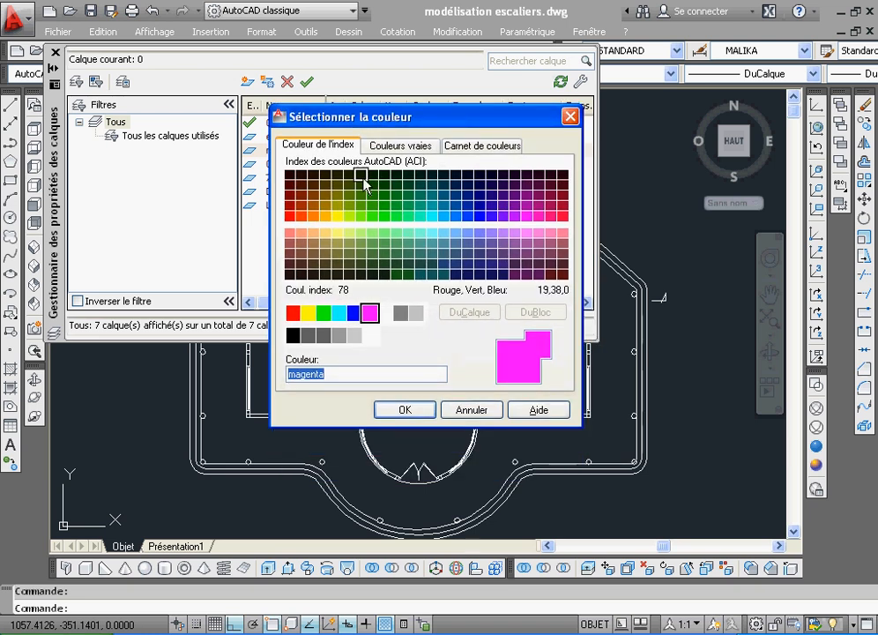
click(313, 215)
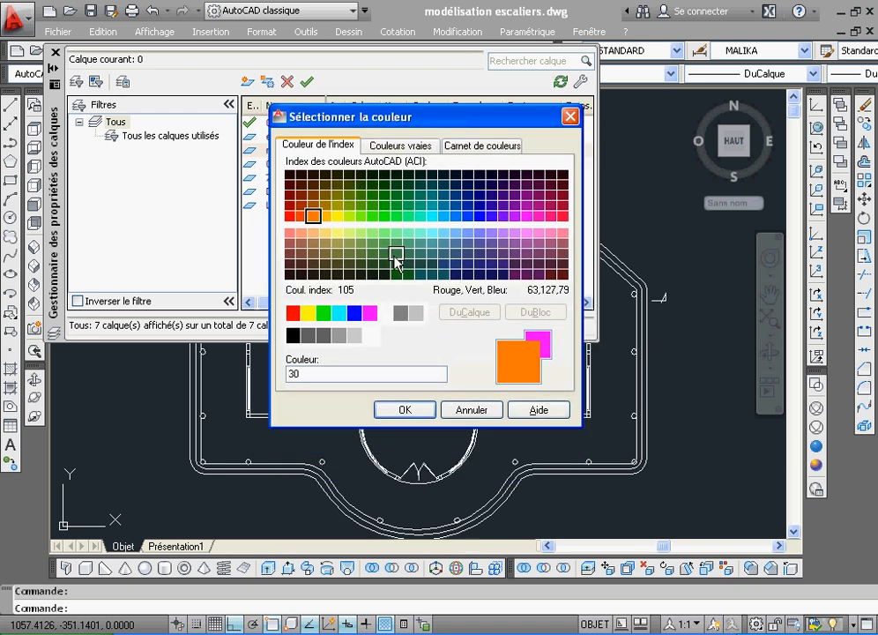
click(422, 417)
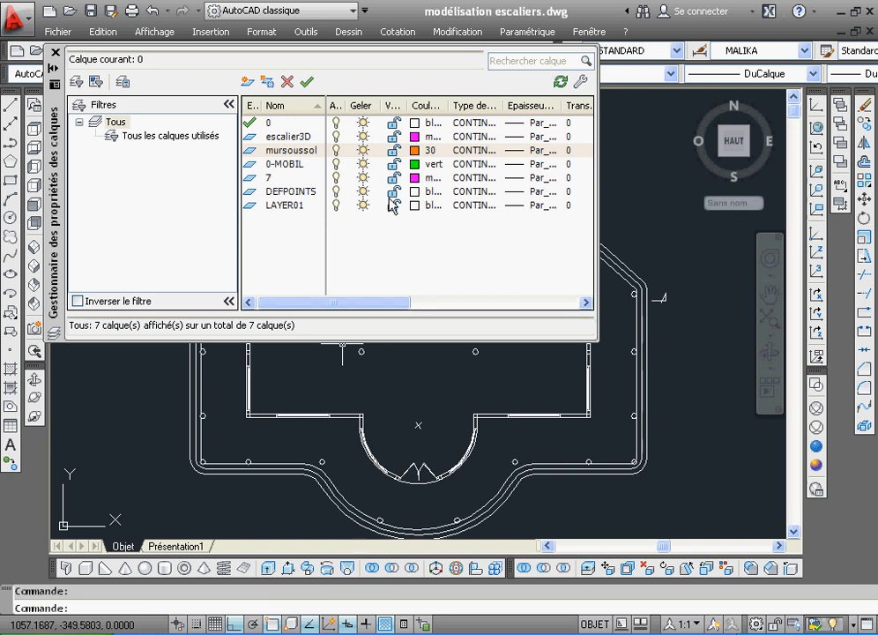
Make the escalier3D layer current and close the layer properties manager.
click(299, 136)
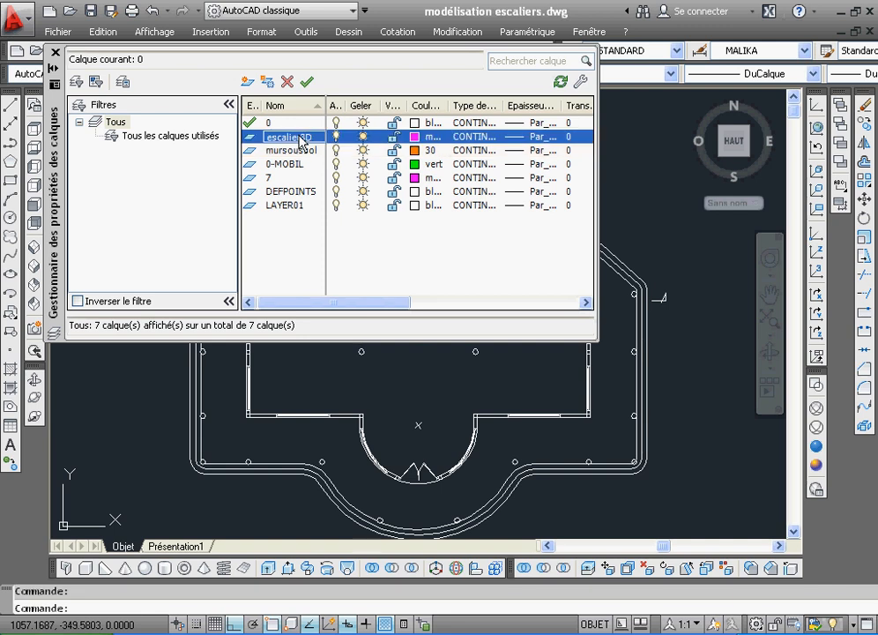
click(307, 82)
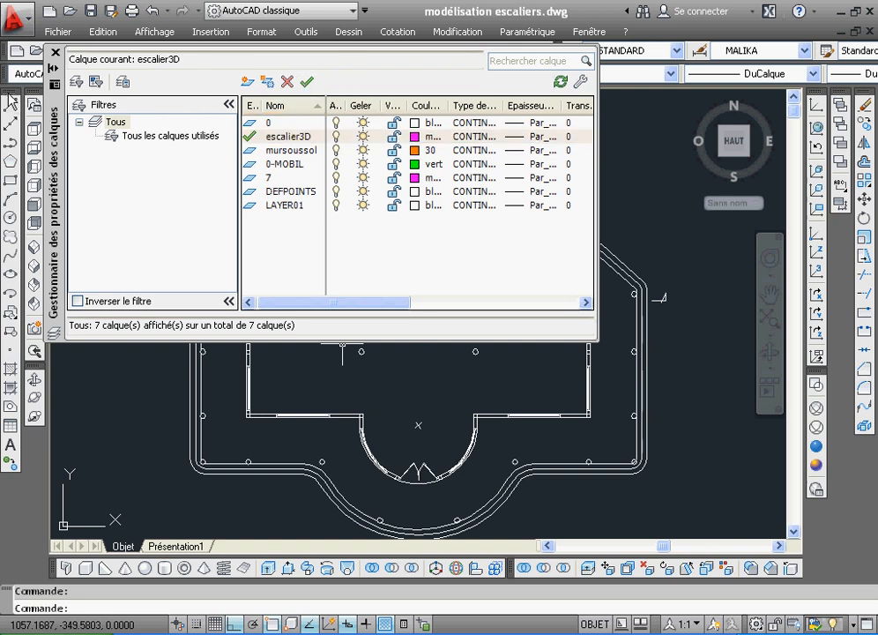
click(55, 52)
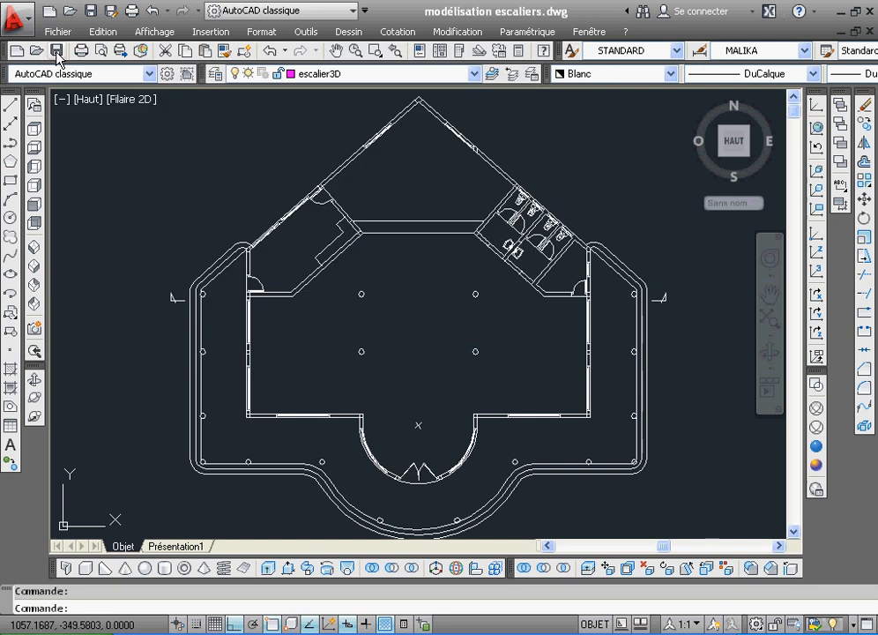
Switch to the southeast isometric view and create polyline boundaries from the bands between the plan's outer perimeter lines.
click(37, 269)
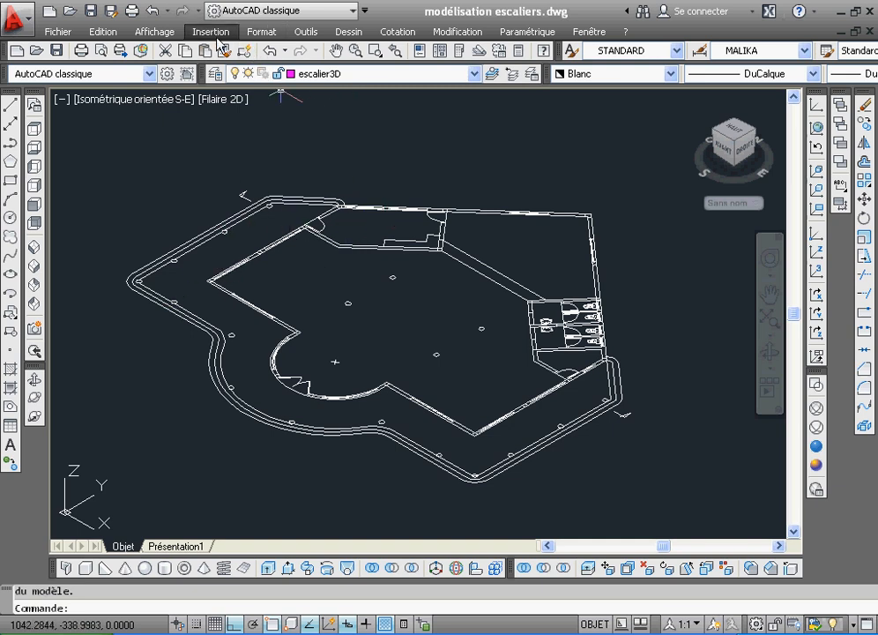
click(348, 31)
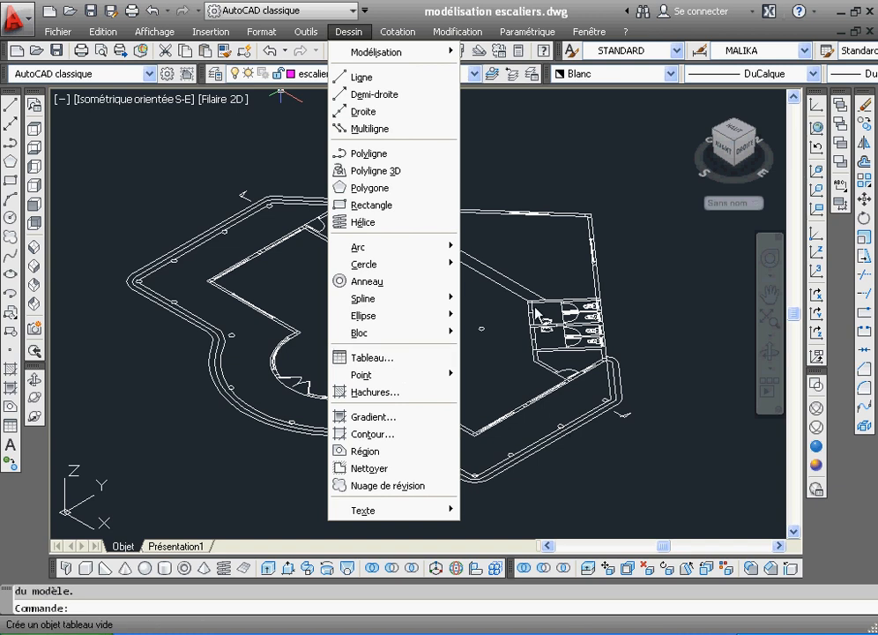
click(405, 434)
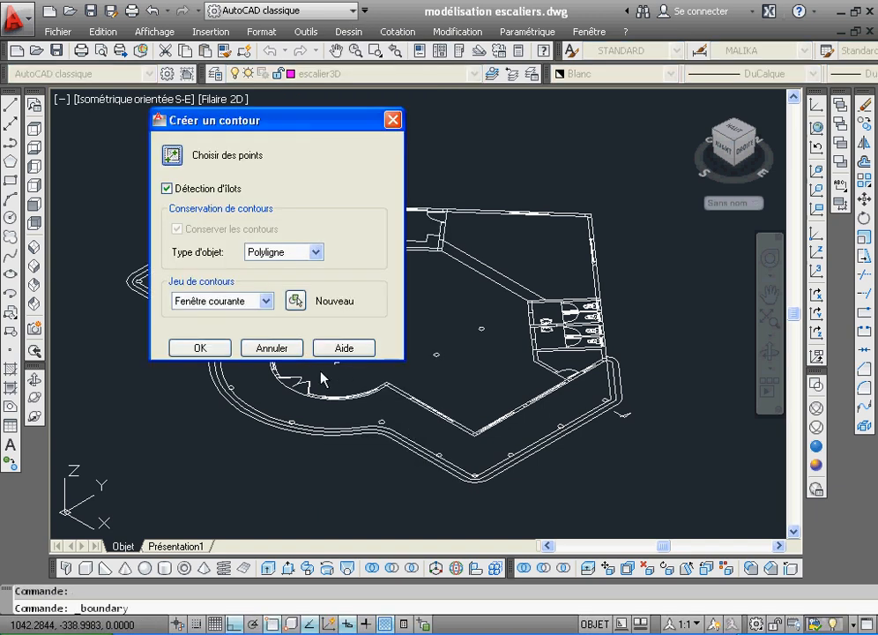
mouse_move(291, 129)
mouse_down()
mouse_move(302, 117)
mouse_move(553, 38)
mouse_up()
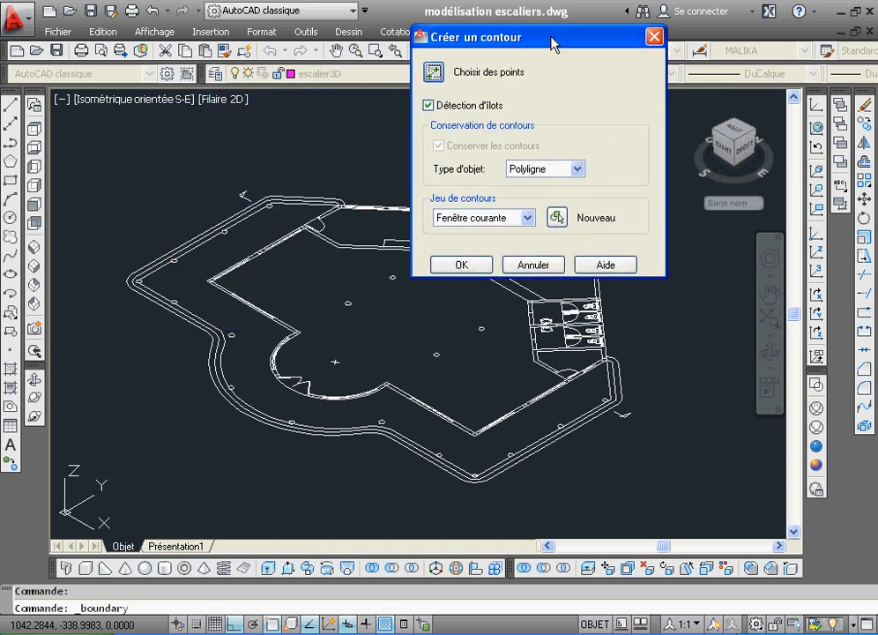
click(434, 74)
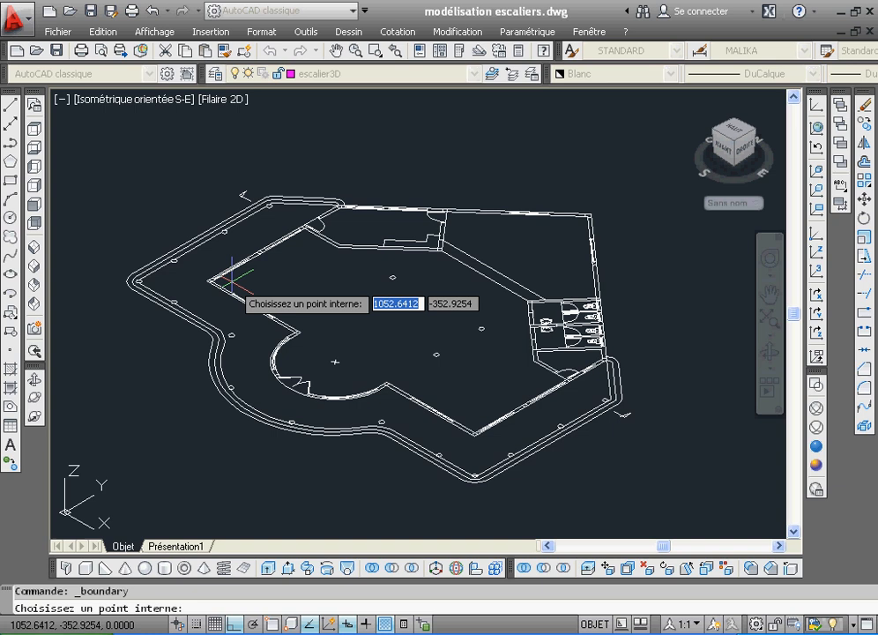
click(212, 355)
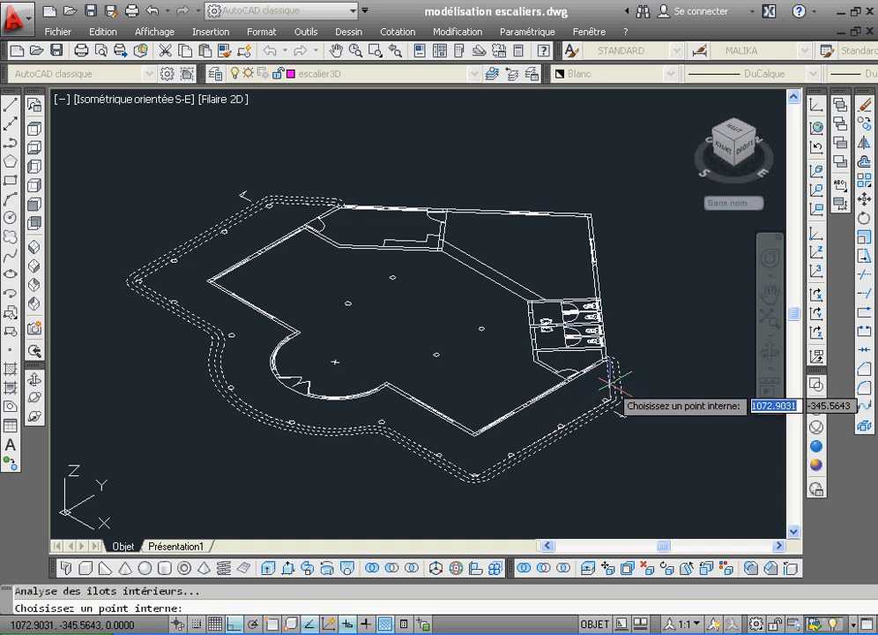
key(Return)
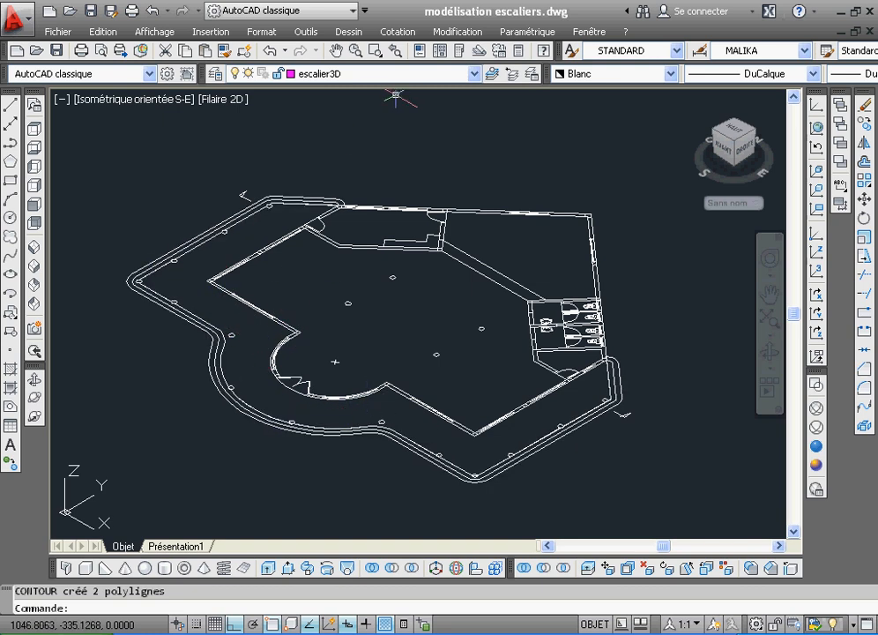
right_click(337, 156)
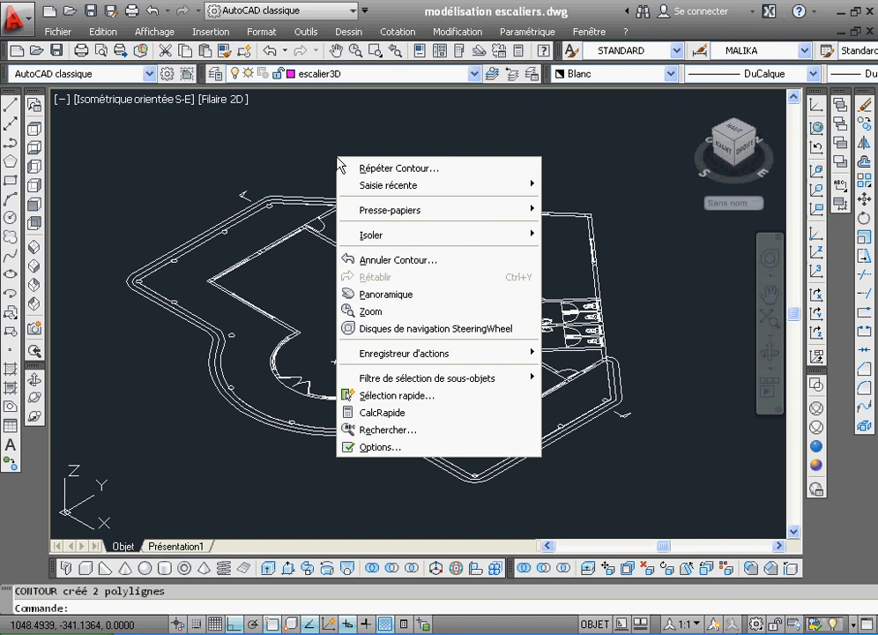
click(336, 156)
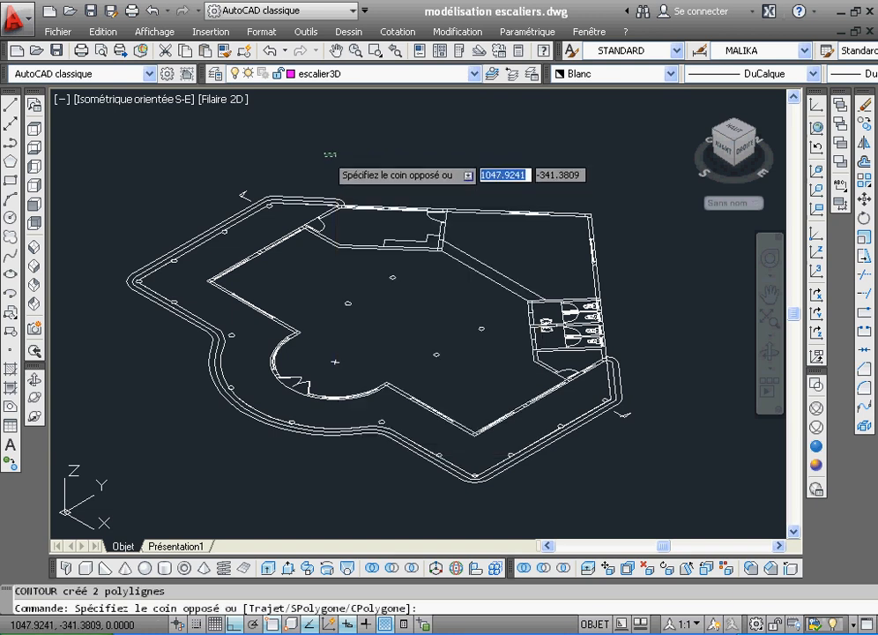
click(304, 159)
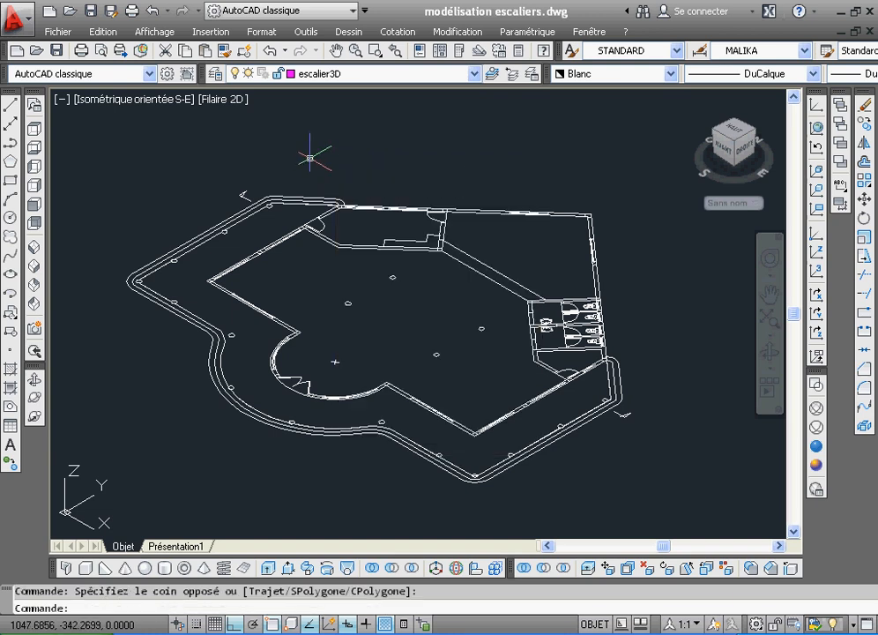
Erase every circle in the entire drawing using a quick selection by object type Cercle with the operator Tout sélectionner.
right_click(310, 160)
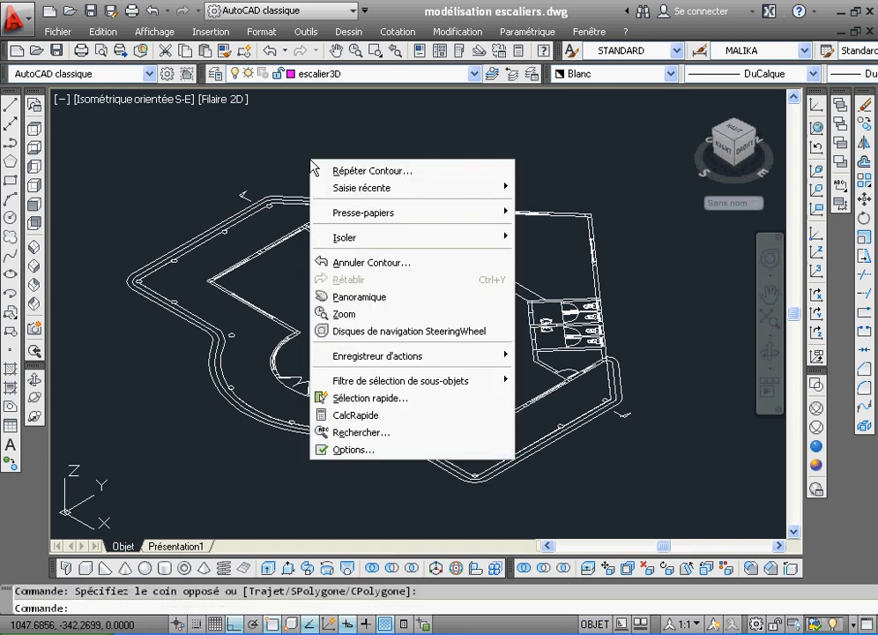
click(389, 402)
mouse_move(369, 129)
mouse_down()
mouse_move(452, 109)
mouse_move(486, 57)
mouse_up()
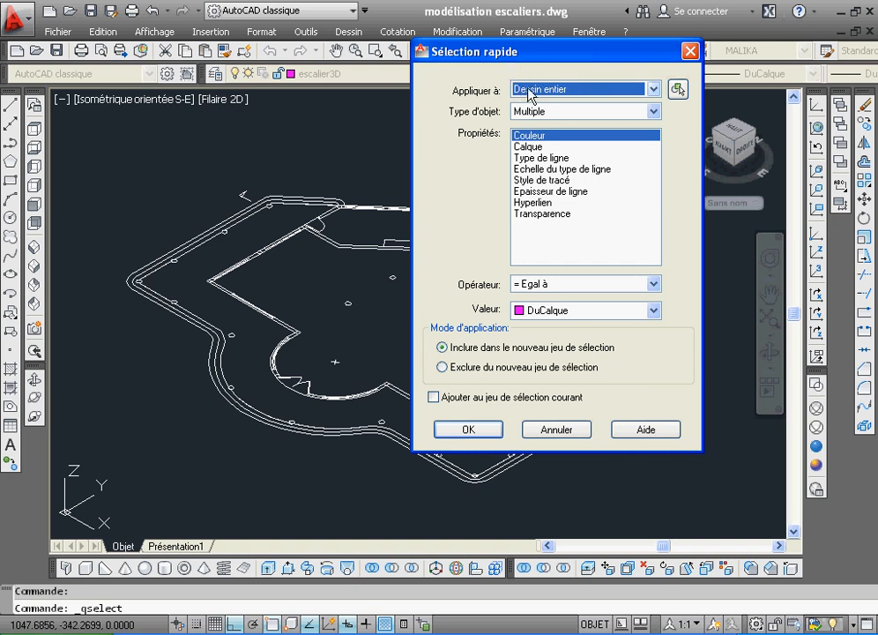
click(651, 111)
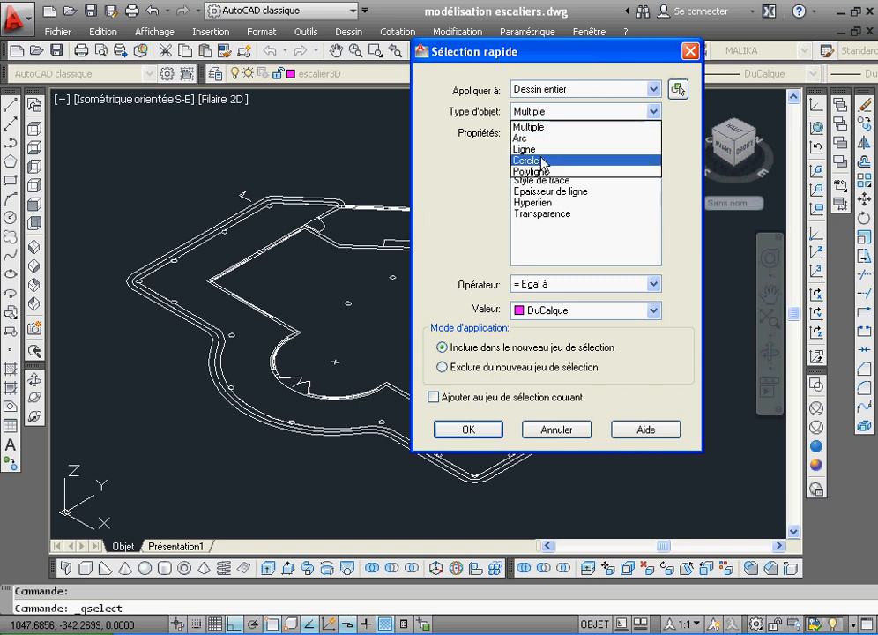
click(542, 161)
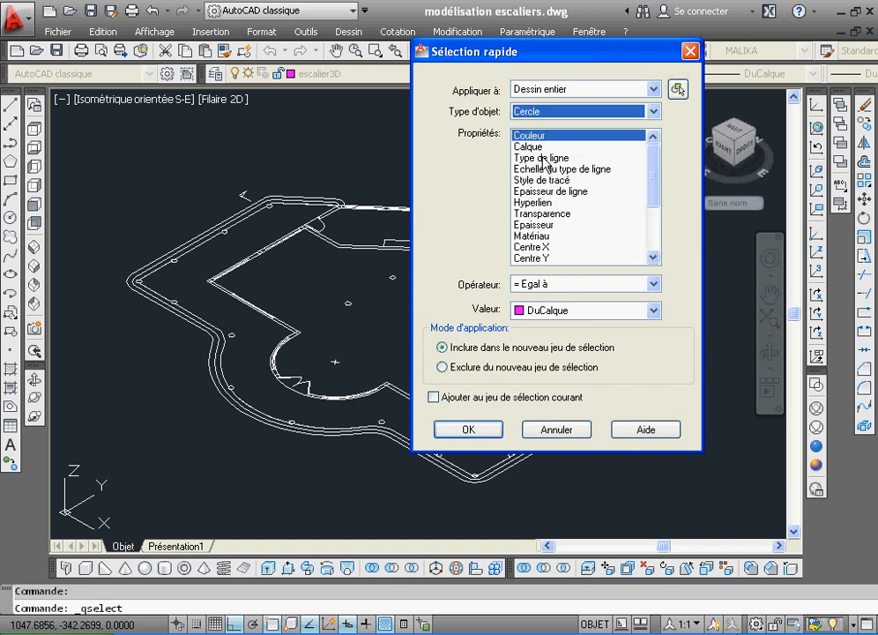
click(654, 285)
click(595, 348)
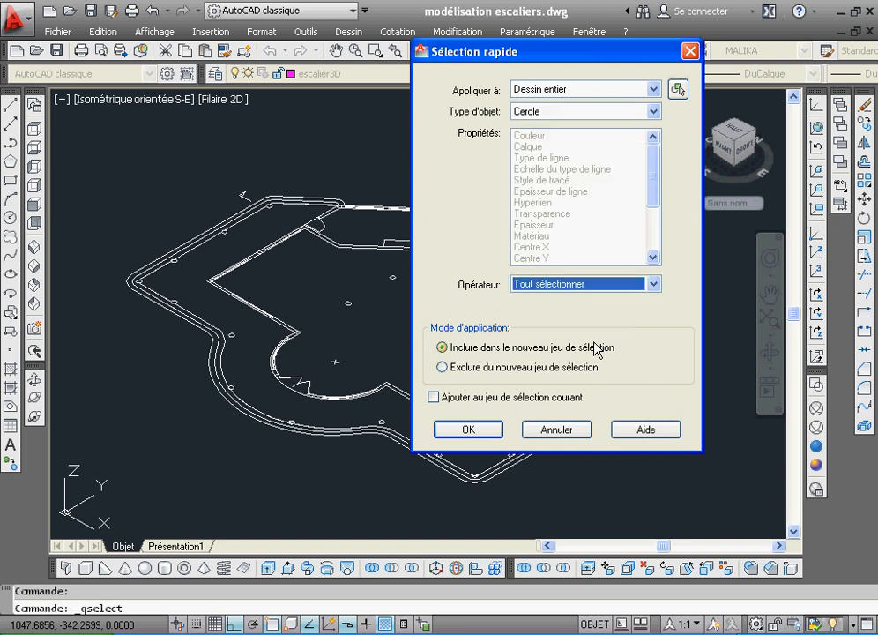
click(655, 285)
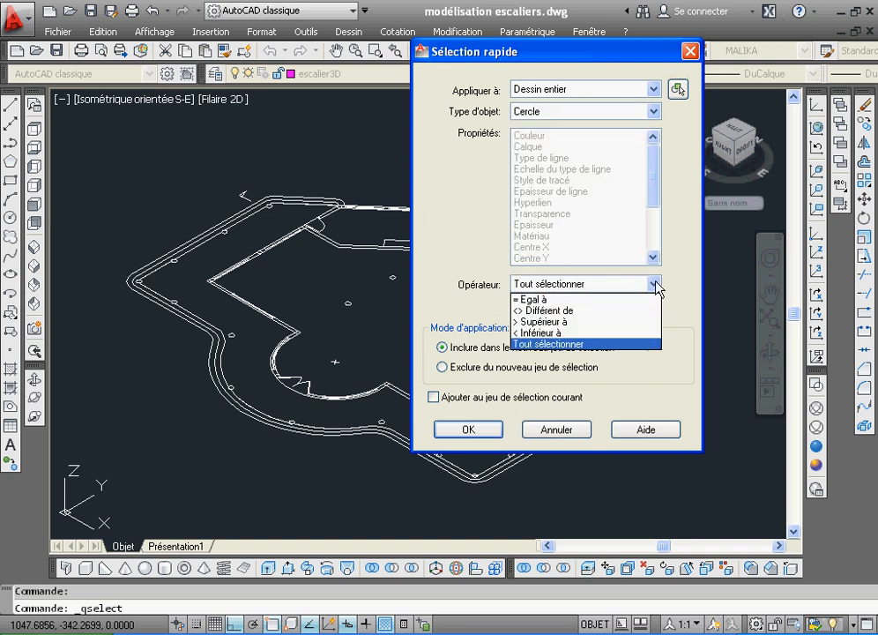
click(655, 285)
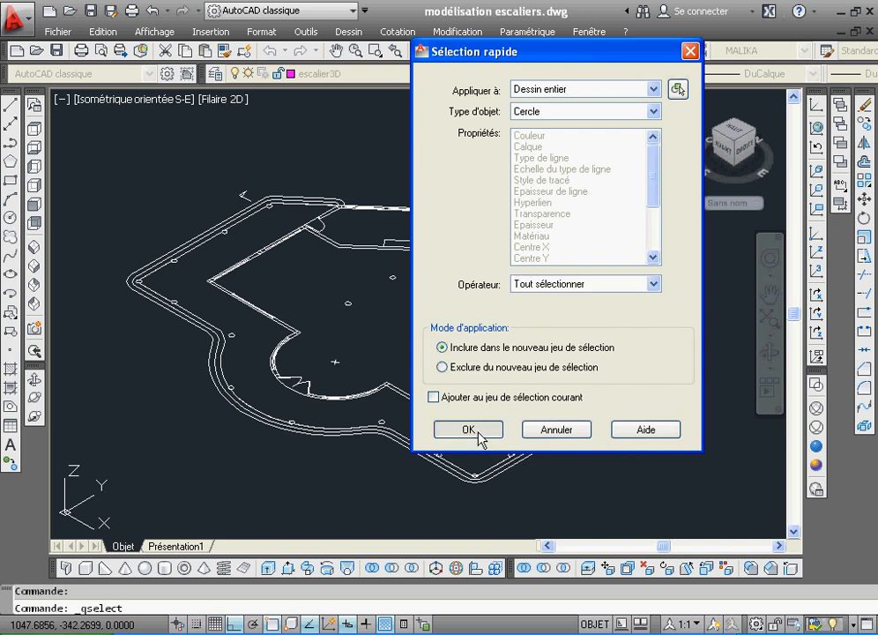
click(468, 430)
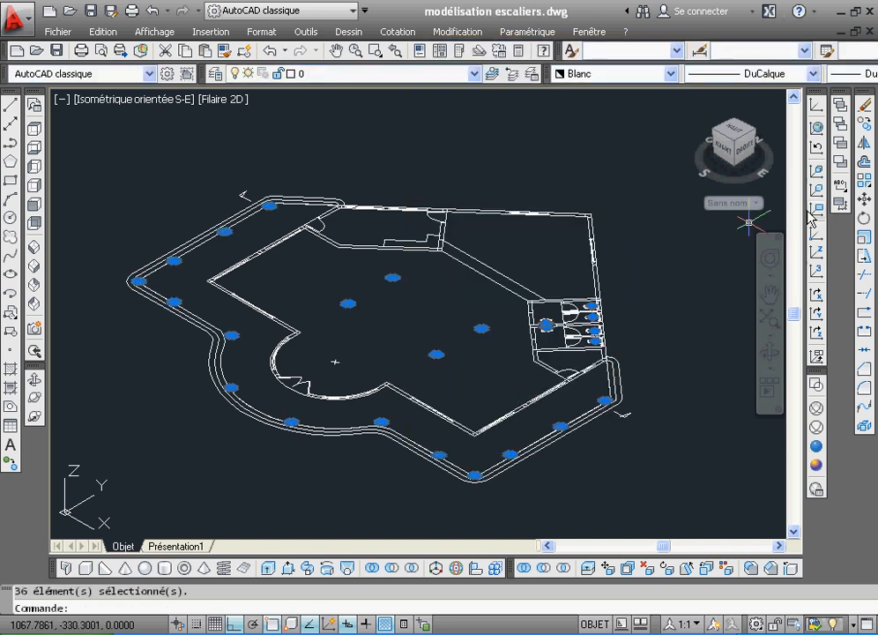
click(865, 105)
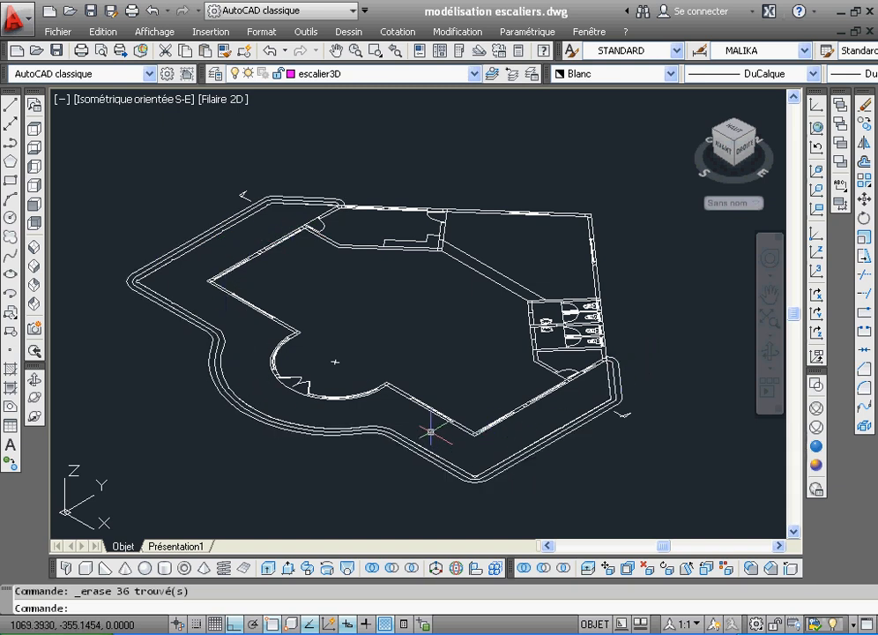
Create a polyline boundary from the terrace area enclosed between the innermost perimeter line and the building's outer wall face.
click(348, 32)
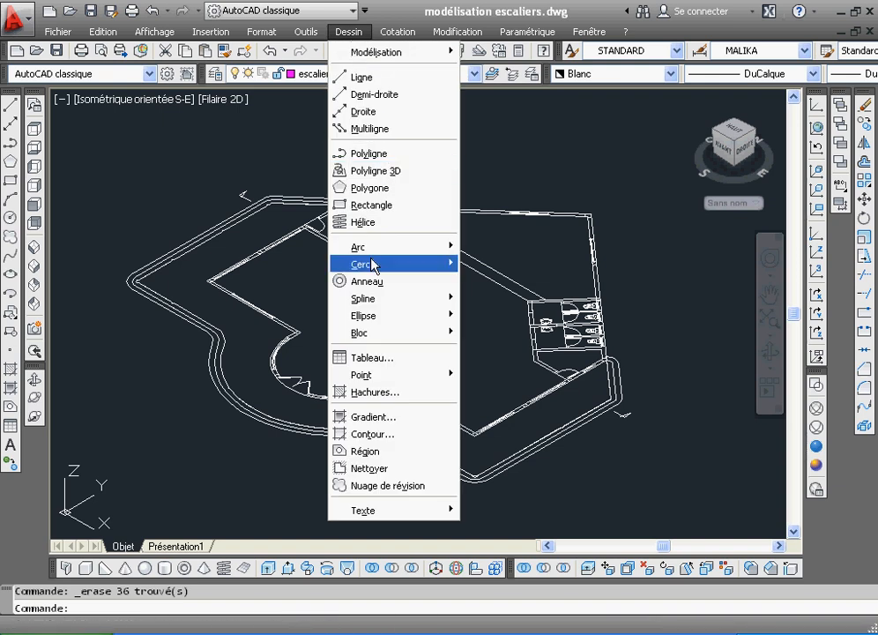
click(364, 433)
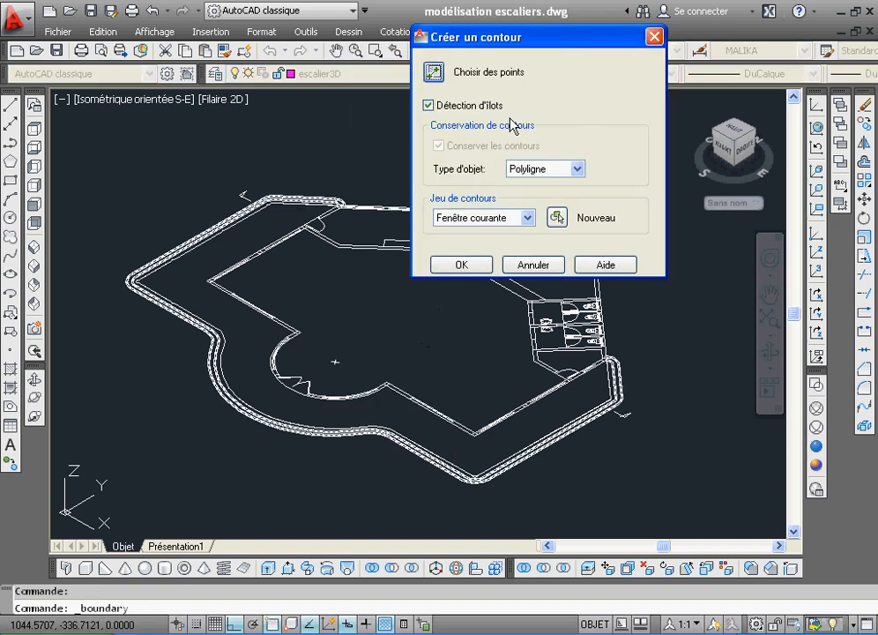
click(437, 76)
click(231, 253)
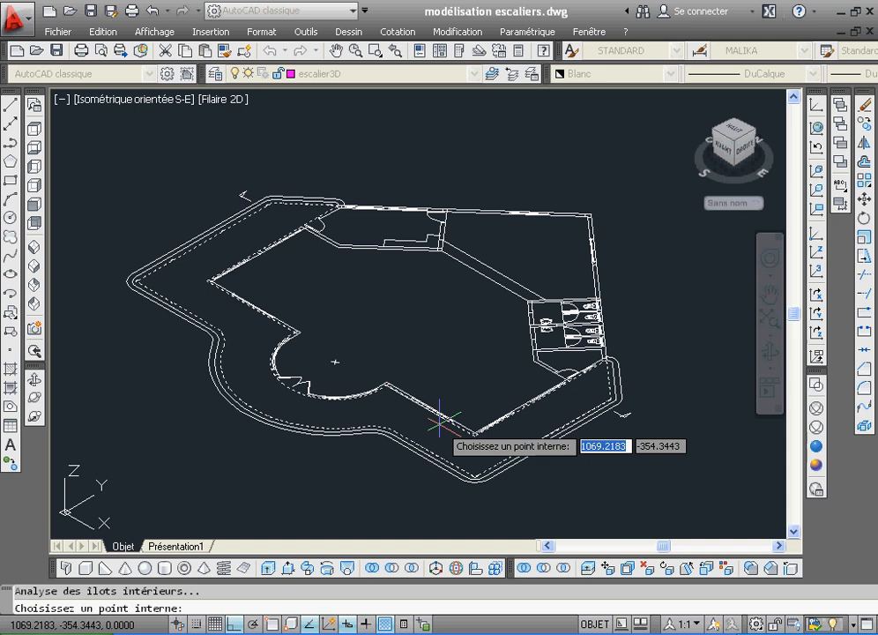
click(439, 423)
key(Return)
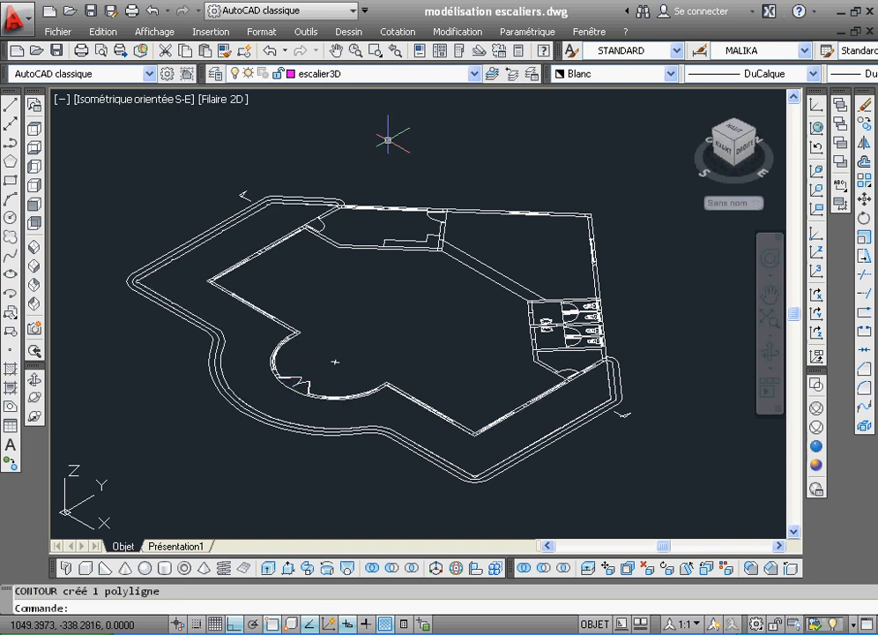
click(376, 52)
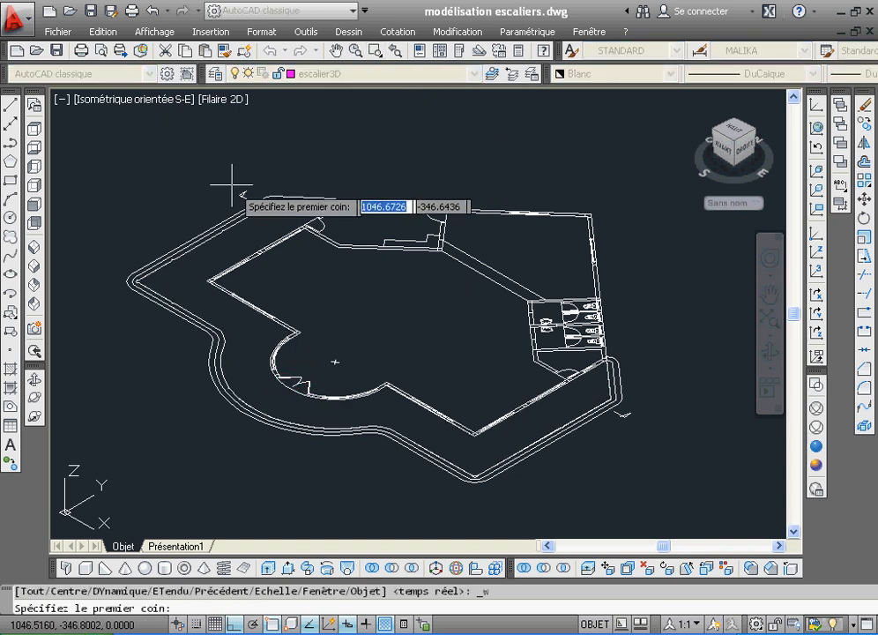
click(231, 186)
click(319, 231)
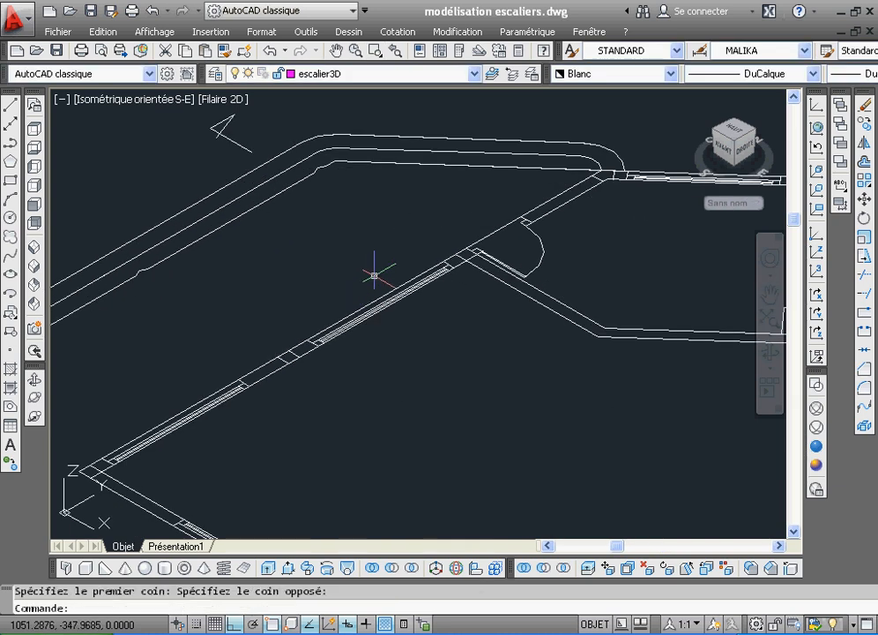
click(397, 51)
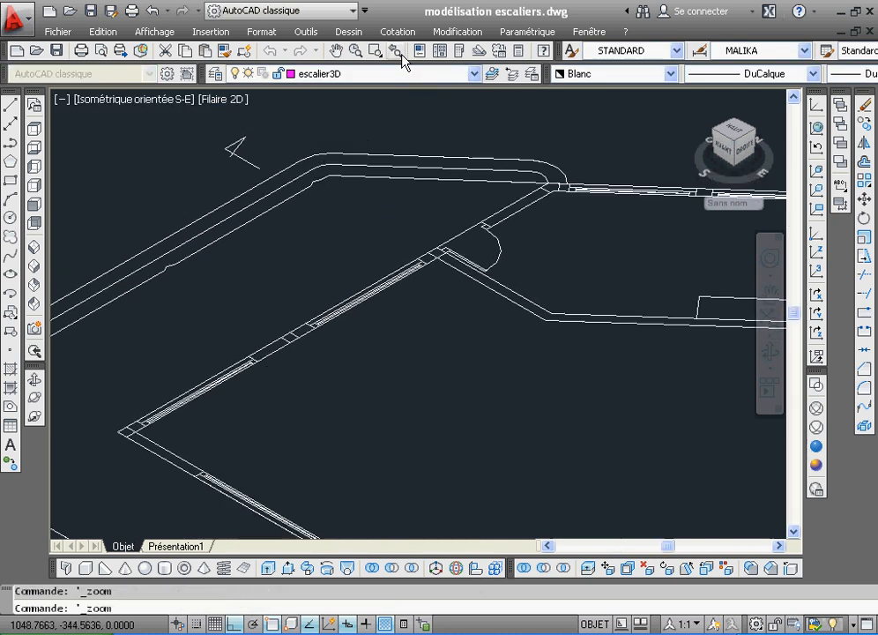
Draw a three-point arc across the double-door opening in the curved wall, joining the outer wall corners at both jambs.
click(377, 51)
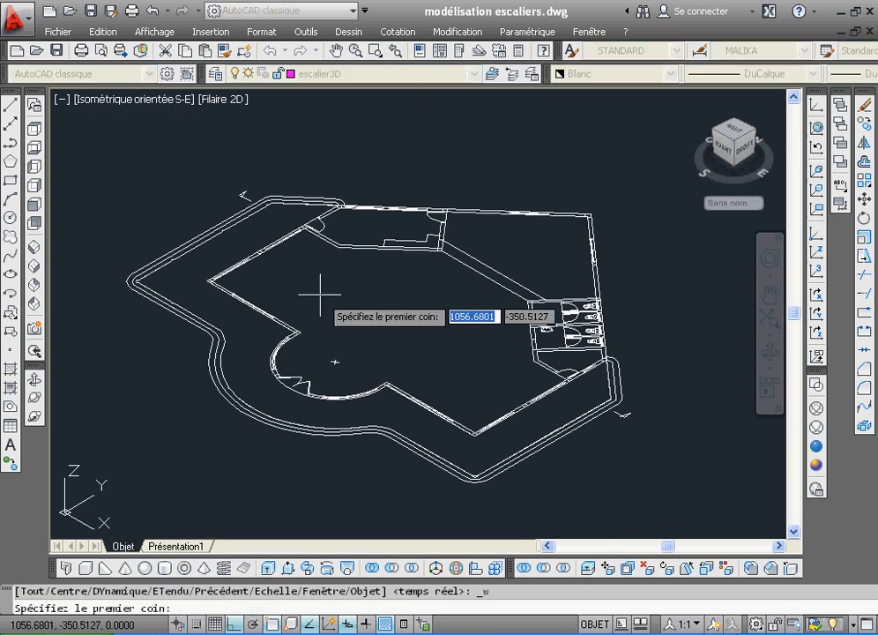
click(263, 346)
click(319, 408)
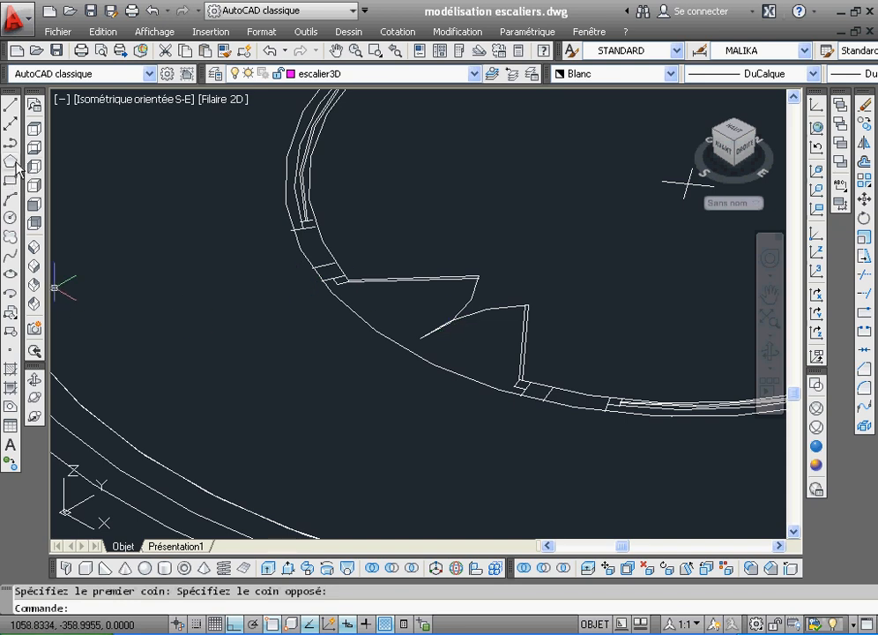
click(11, 204)
click(323, 282)
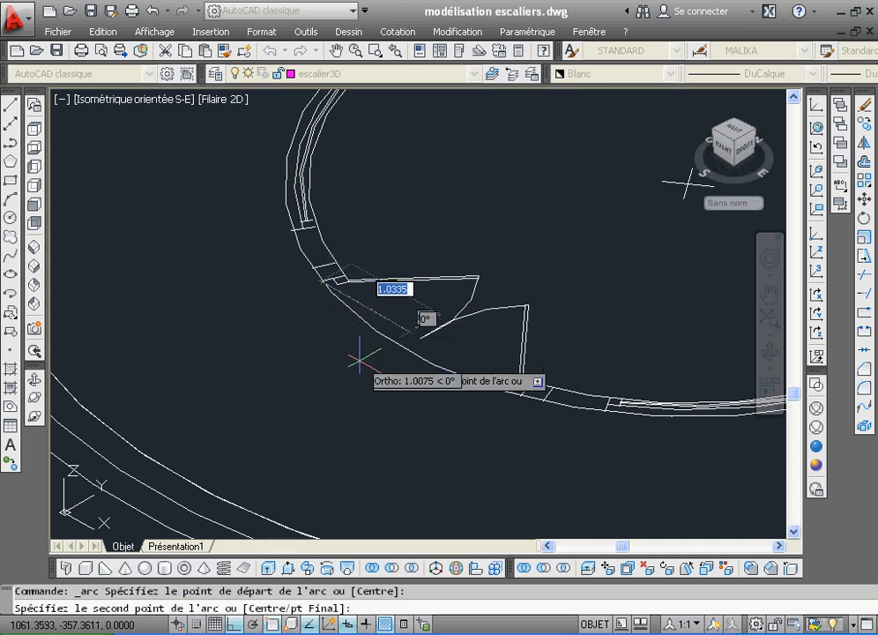
click(402, 350)
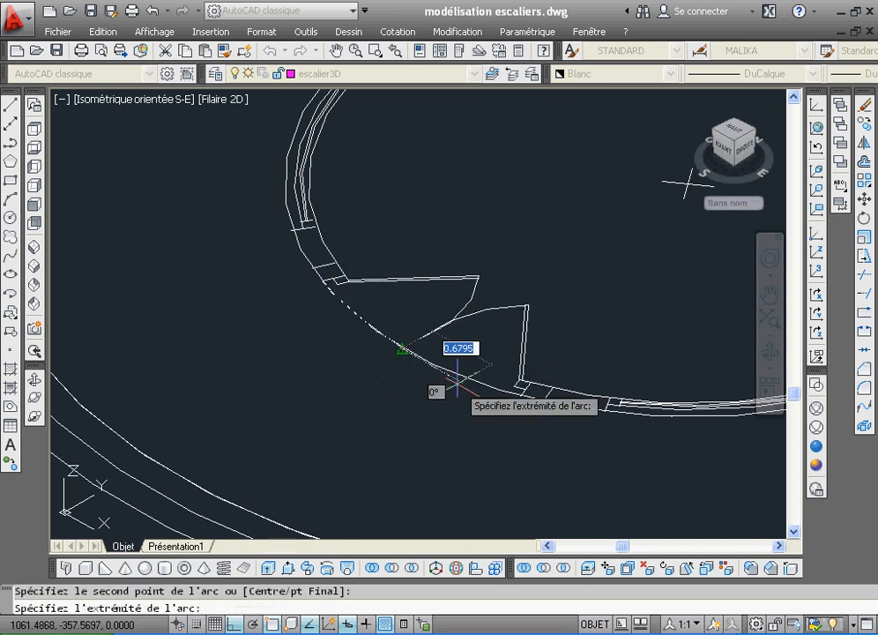
click(520, 389)
click(521, 390)
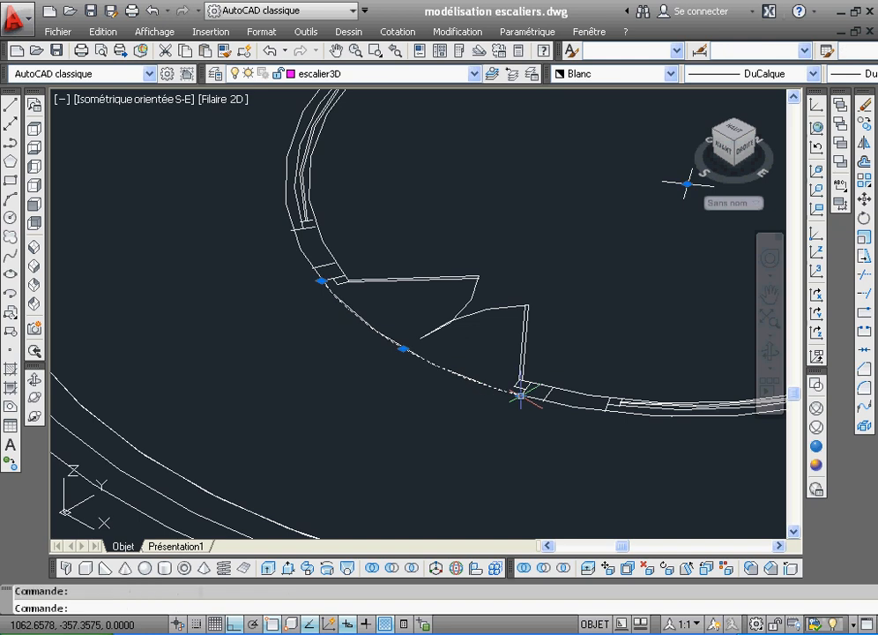
Offset the door-opening arc with the Par (through point) option to the inner end of the jamb line.
click(862, 168)
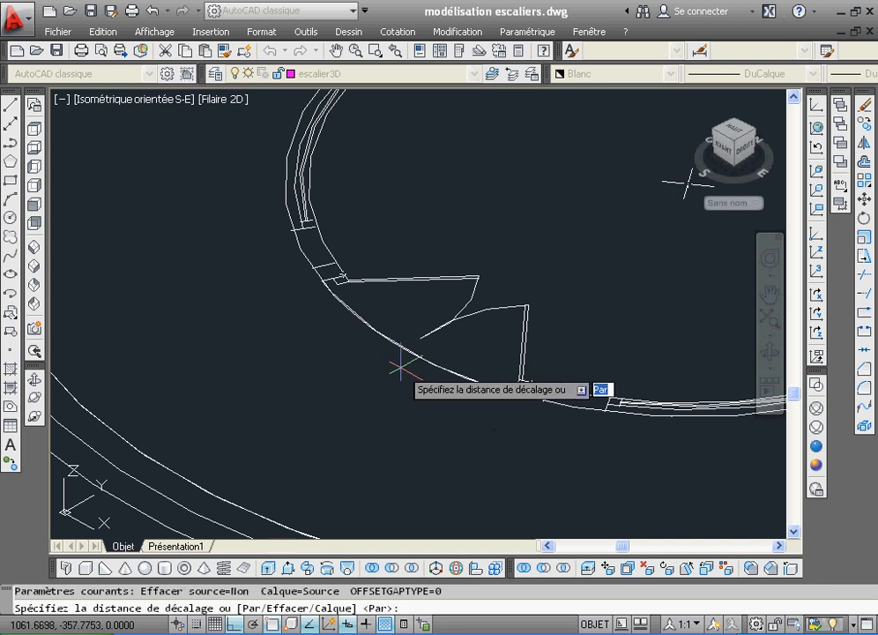
key(Escape)
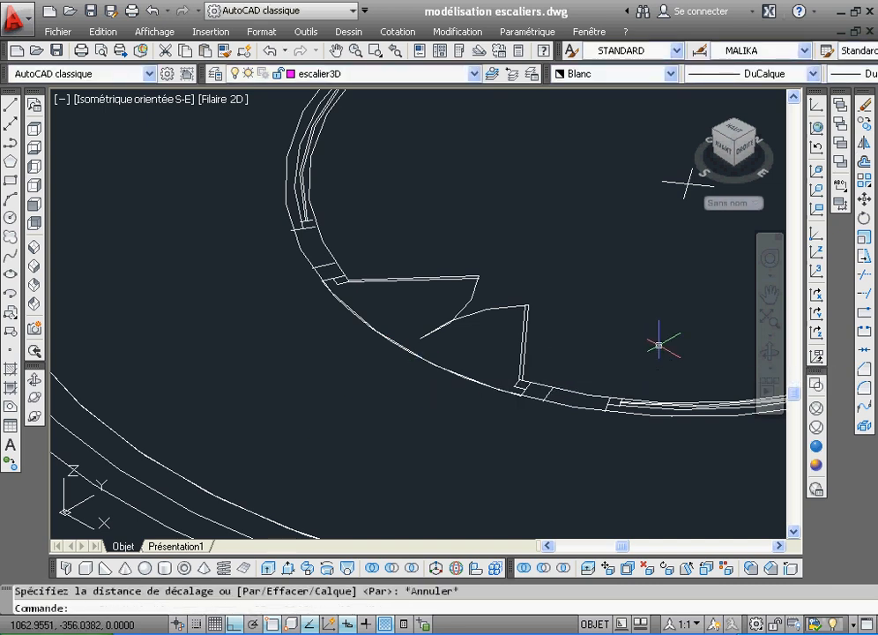
click(866, 165)
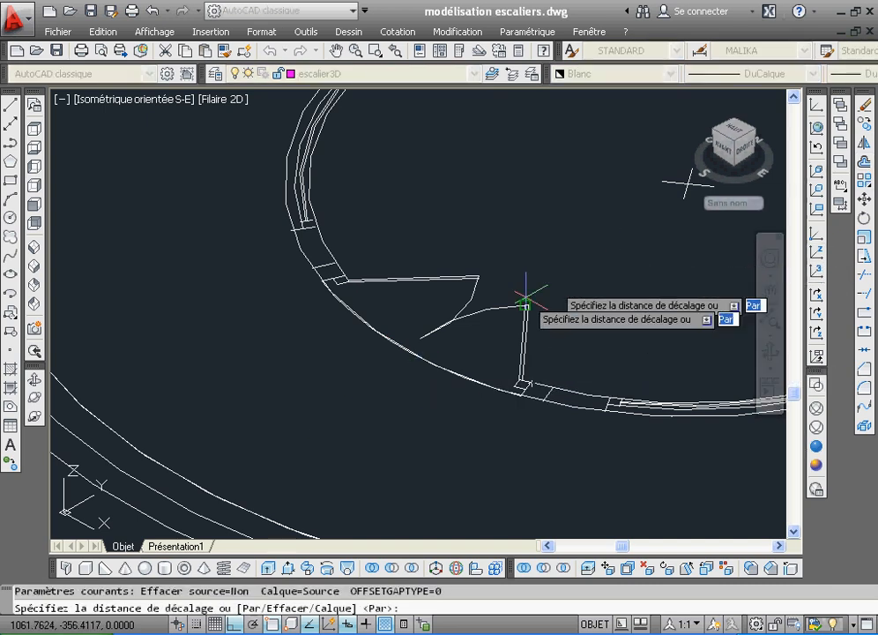
right_click(445, 337)
click(471, 393)
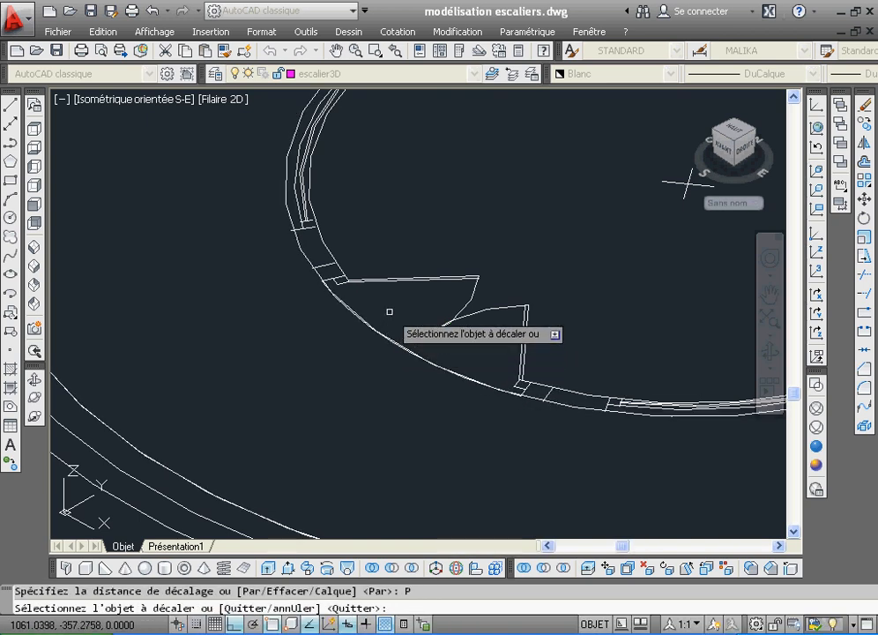
click(374, 50)
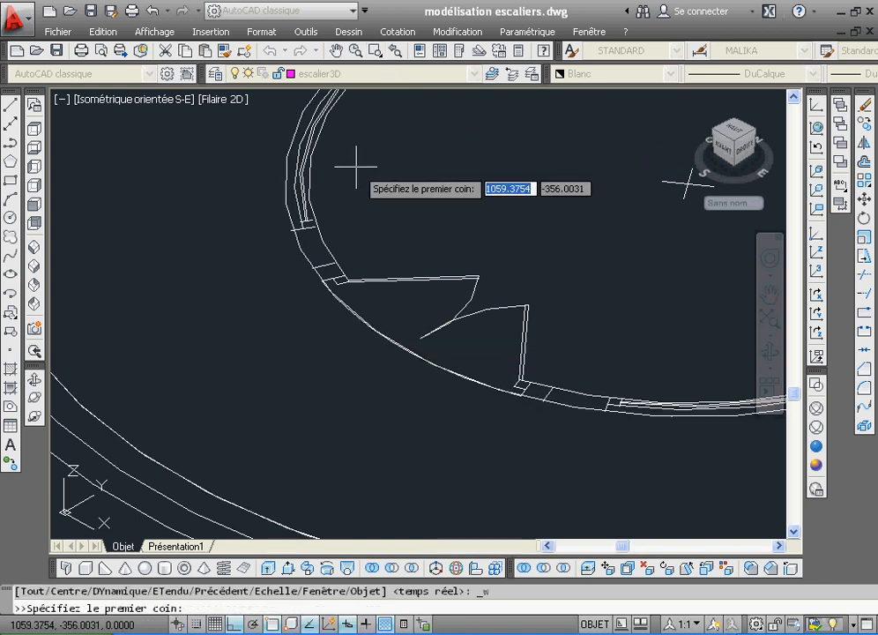
click(313, 253)
click(378, 299)
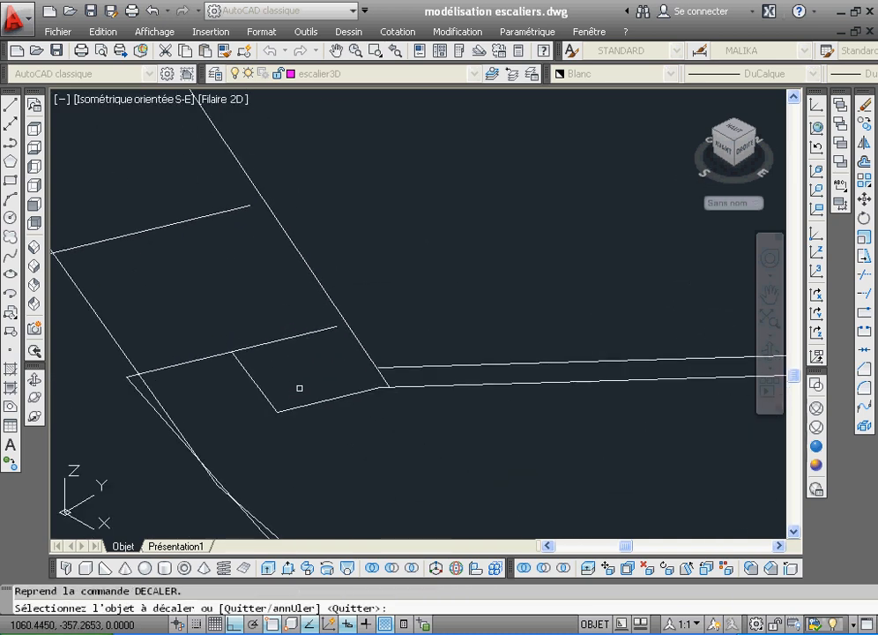
click(153, 409)
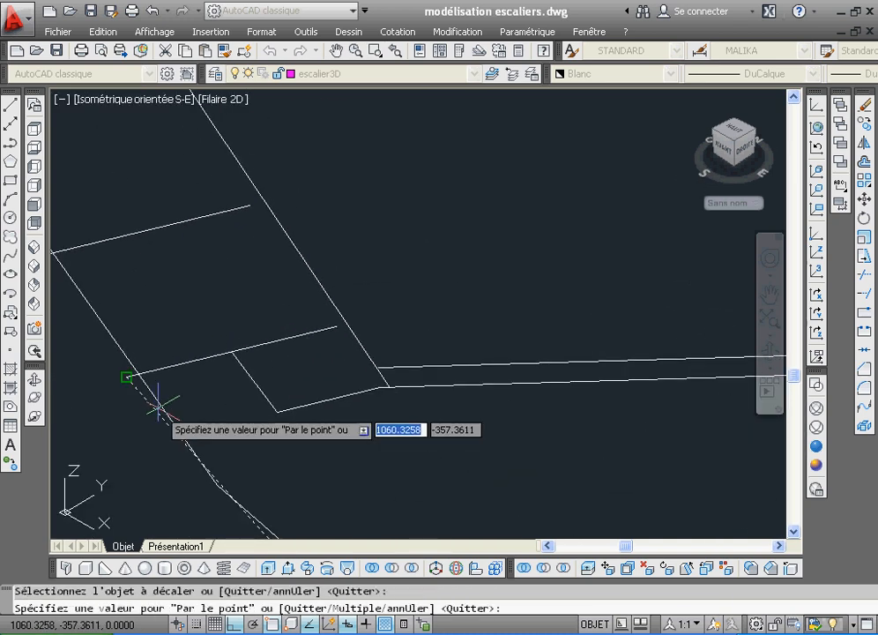
click(335, 336)
right_click(400, 220)
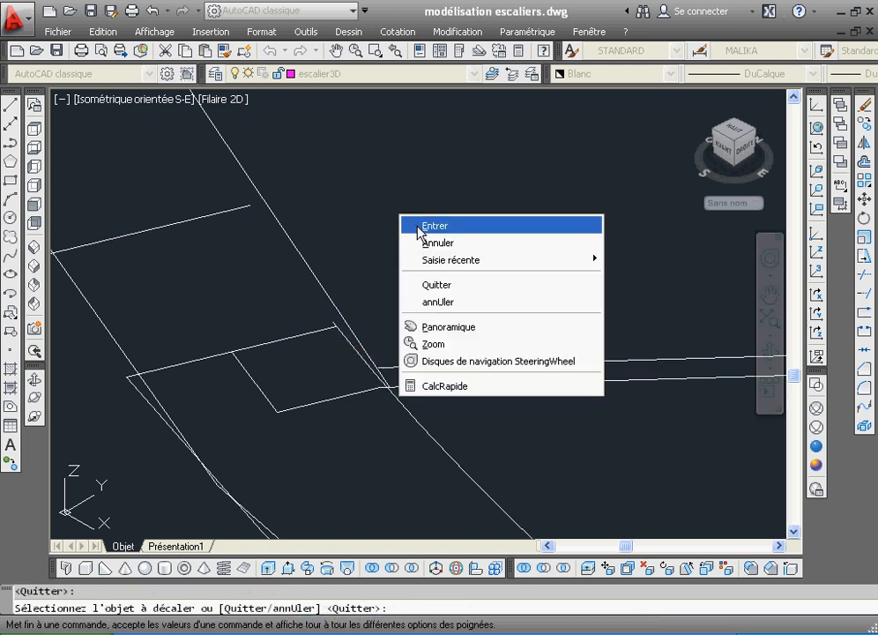
click(411, 225)
Select the perimeter stair and terrace contours with a crossing selection and set their colour to DuCalque.
click(397, 51)
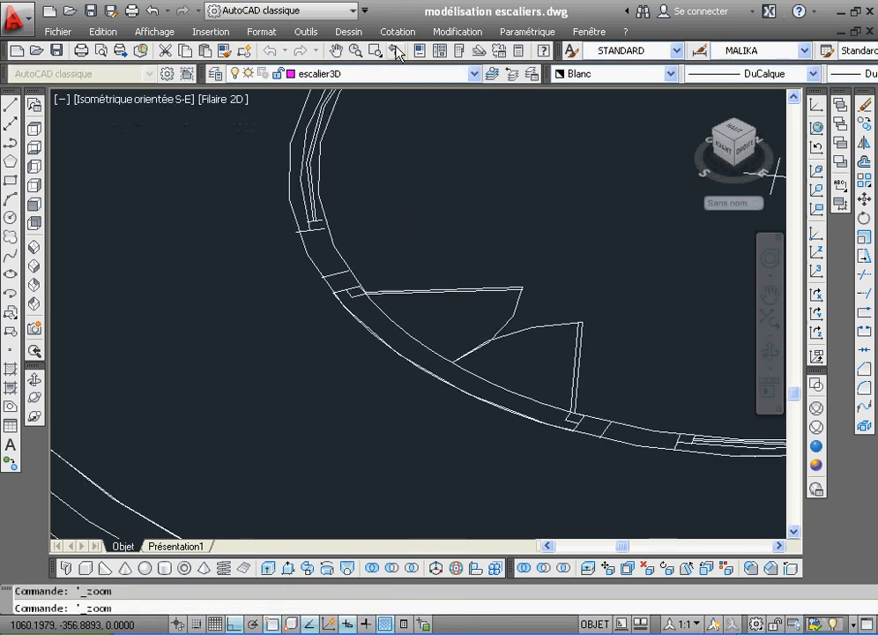
click(397, 51)
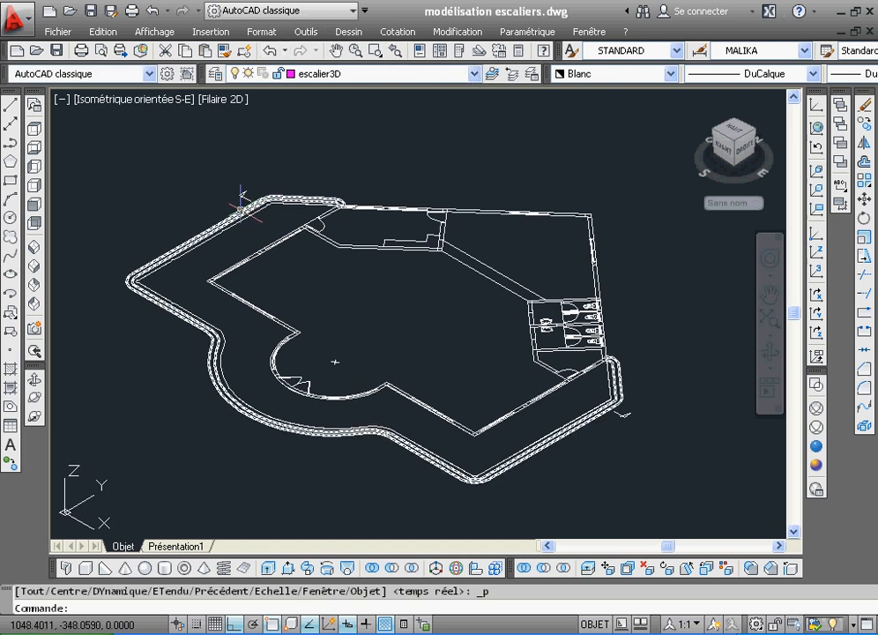
click(240, 205)
click(212, 237)
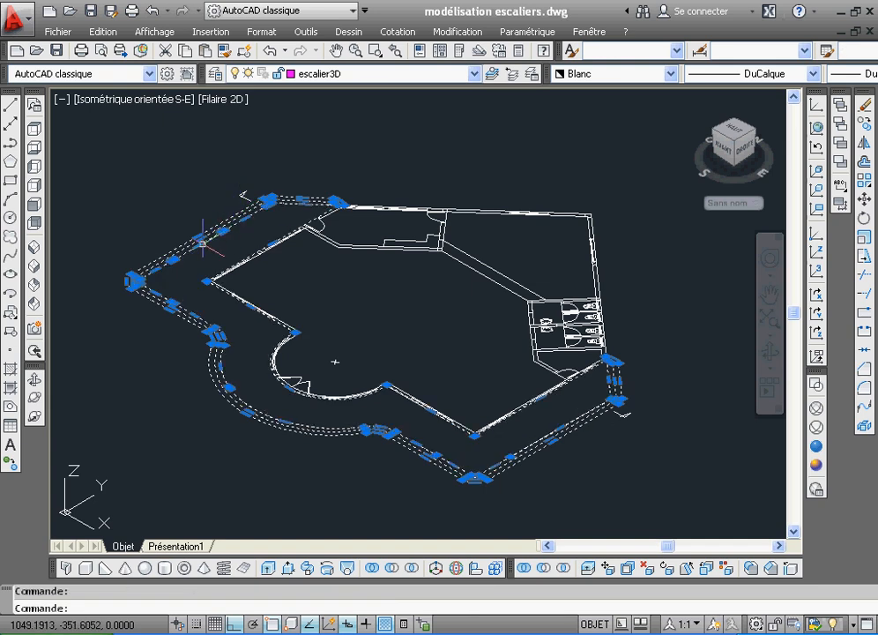
click(672, 75)
click(629, 92)
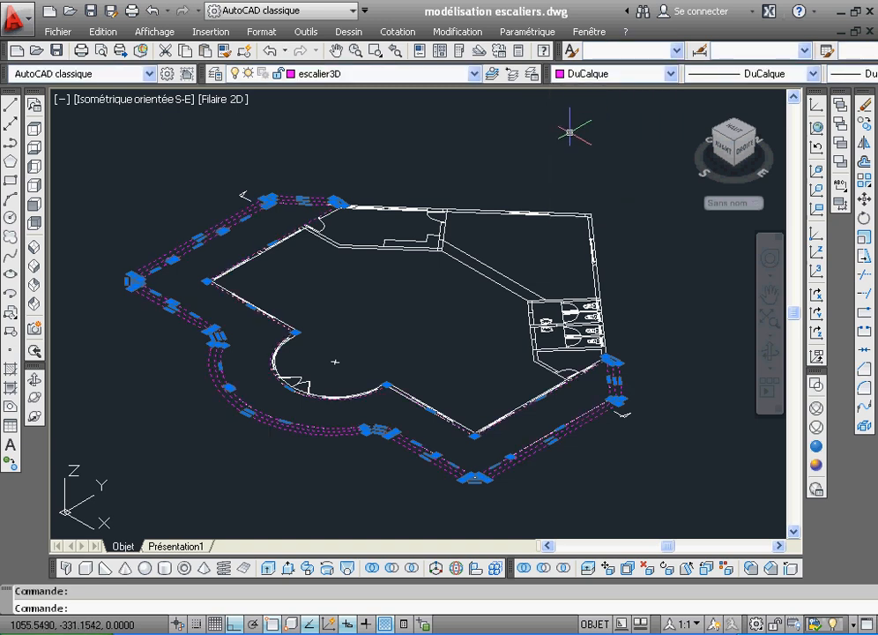
key(Escape)
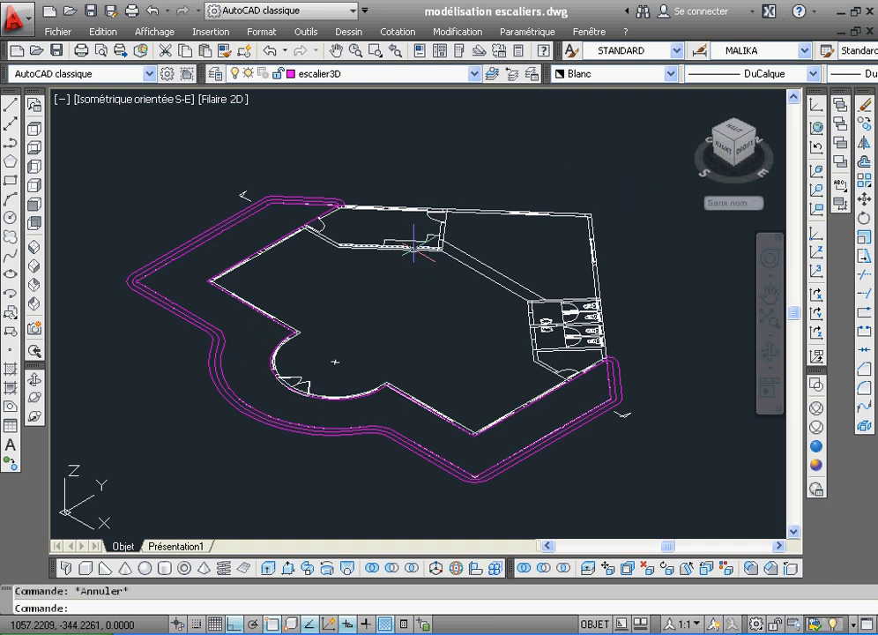
Make the mursoussol layer current and set its colour to index colour 40.
click(478, 73)
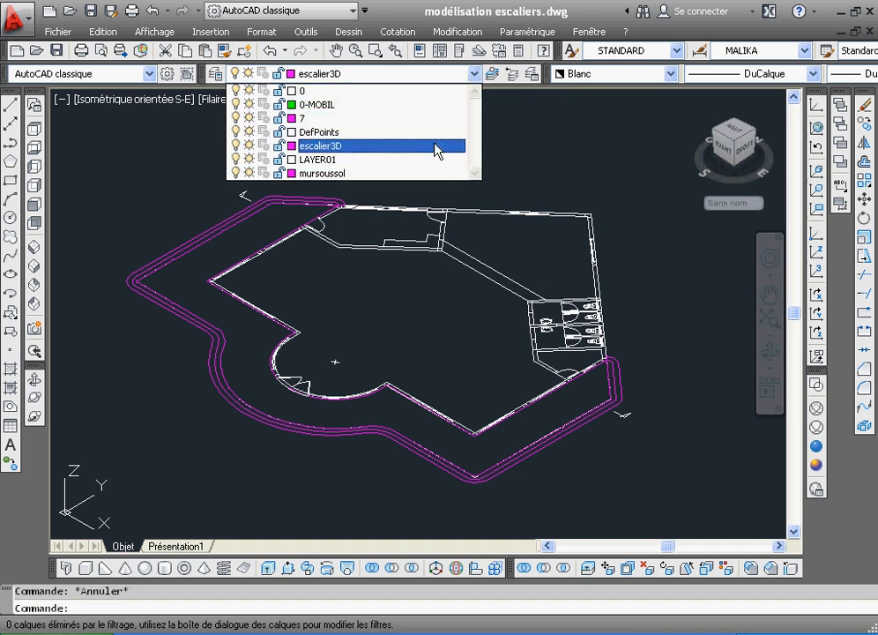
click(414, 174)
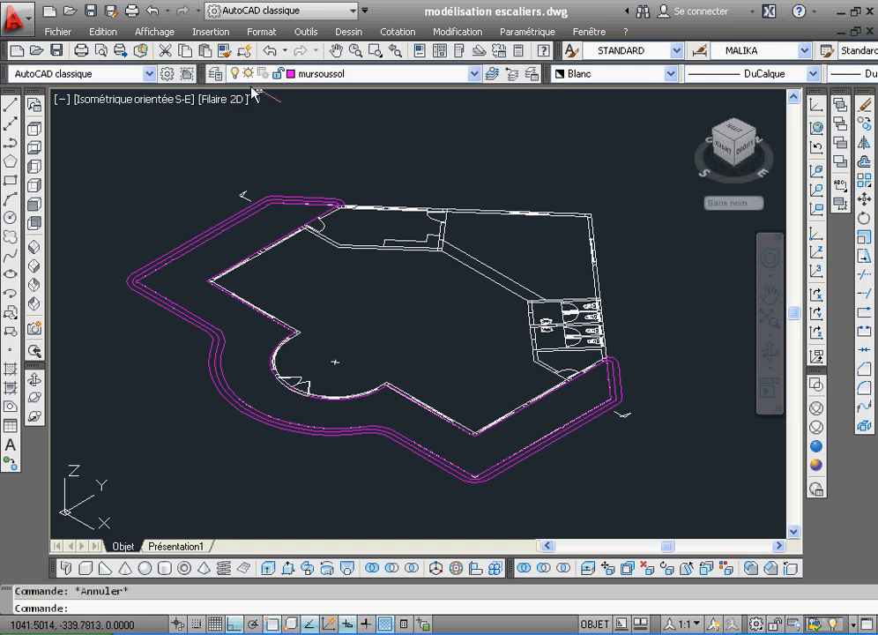
click(214, 74)
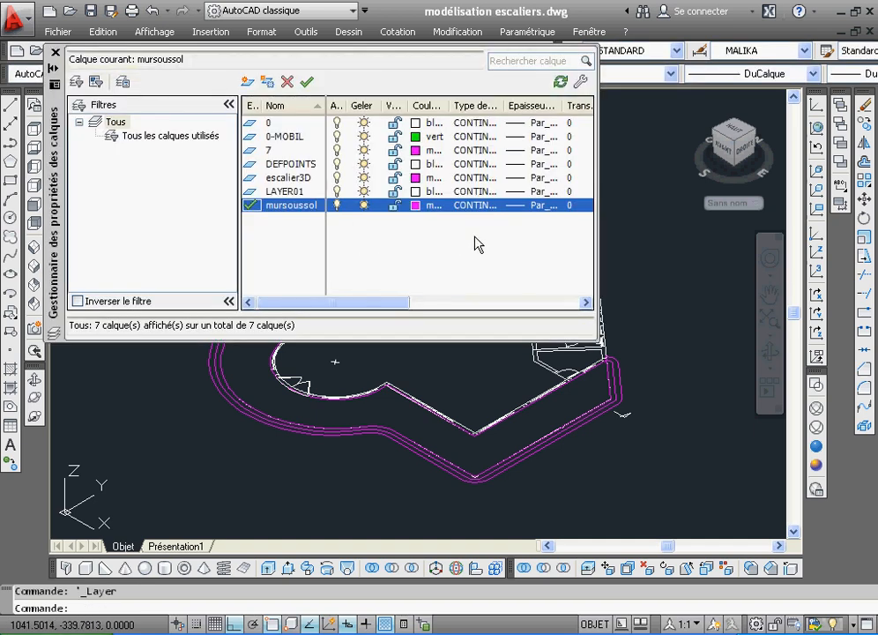
click(416, 206)
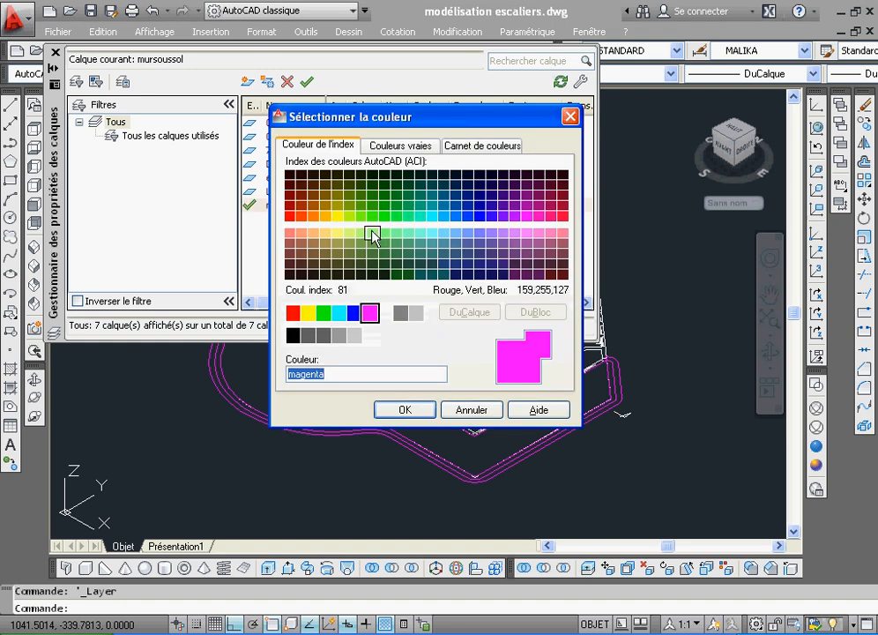
click(325, 216)
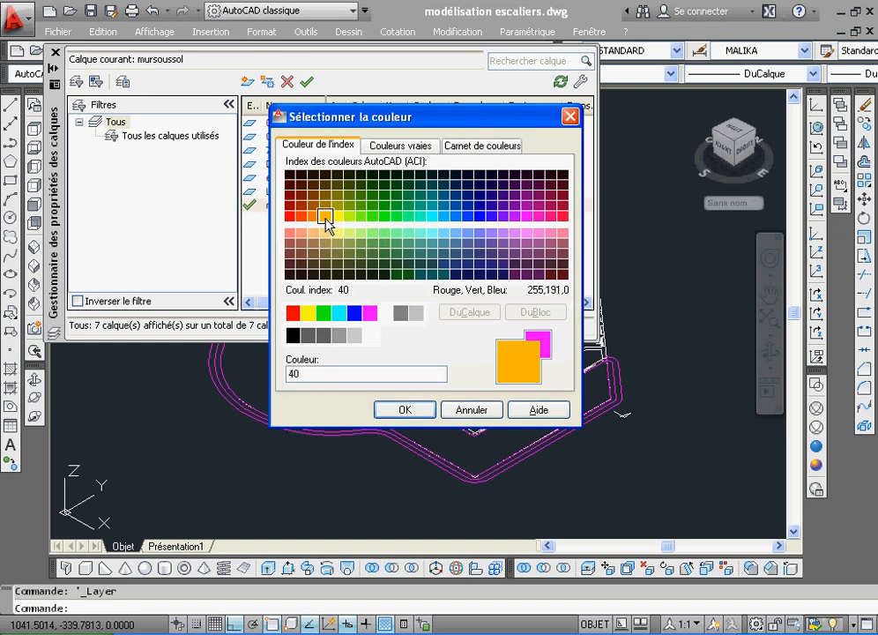
click(406, 411)
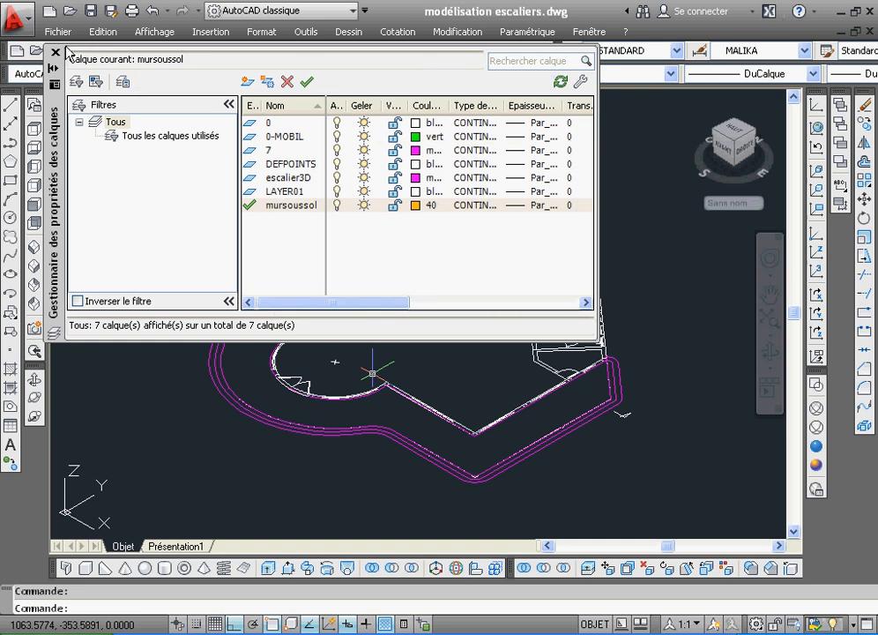
click(54, 53)
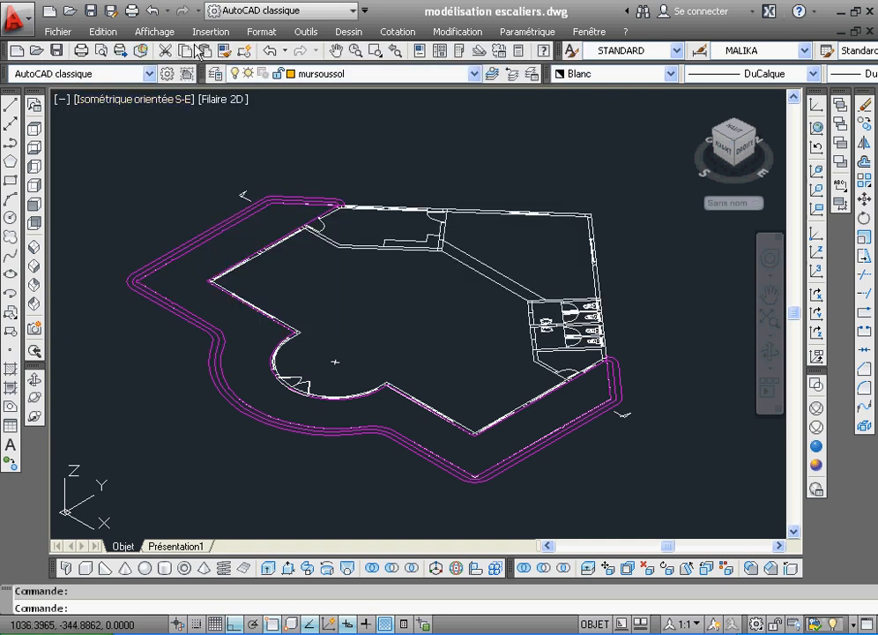
Start a polyline at the inner wall corner near the upper stair end and add a point on the inner face past the door opening.
click(375, 50)
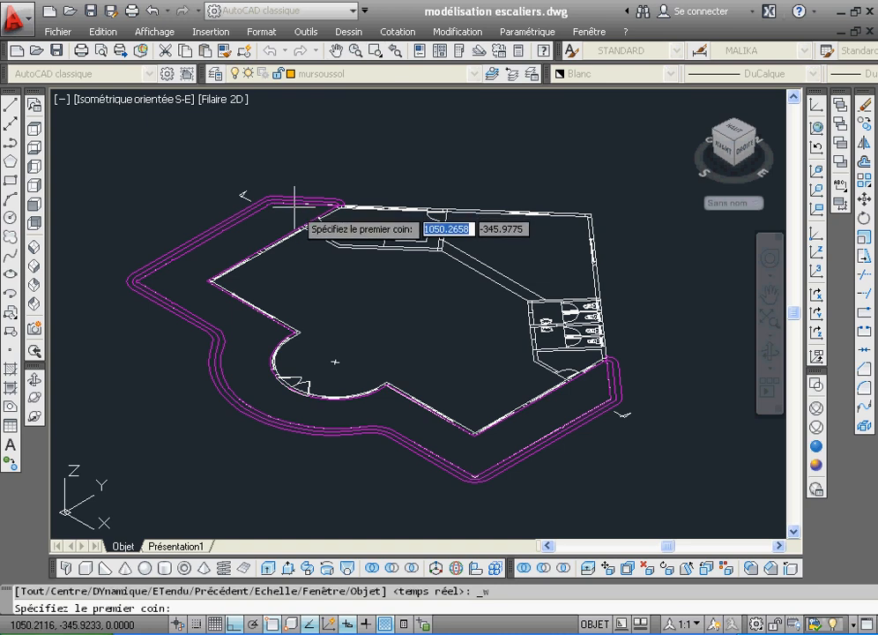
click(163, 167)
click(486, 378)
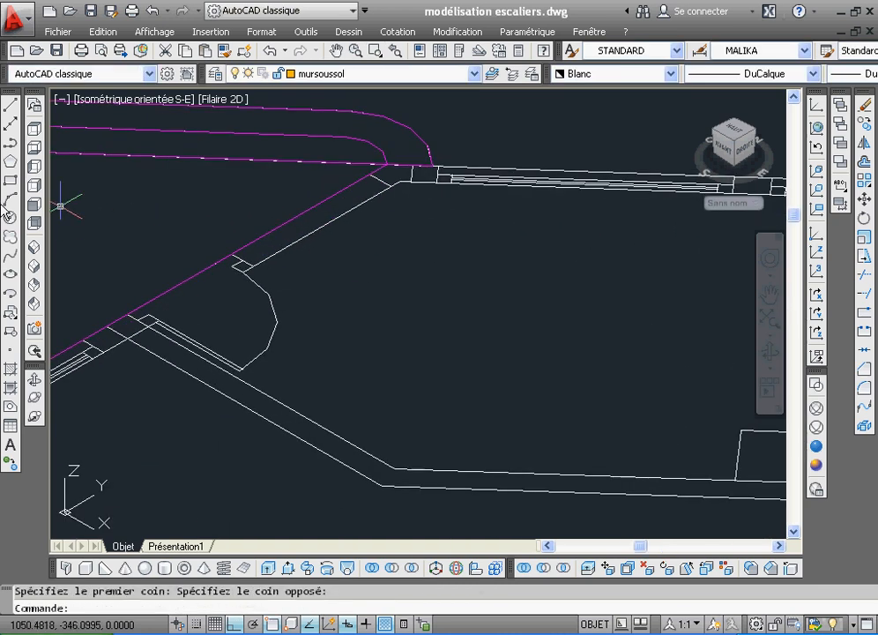
click(12, 142)
click(399, 180)
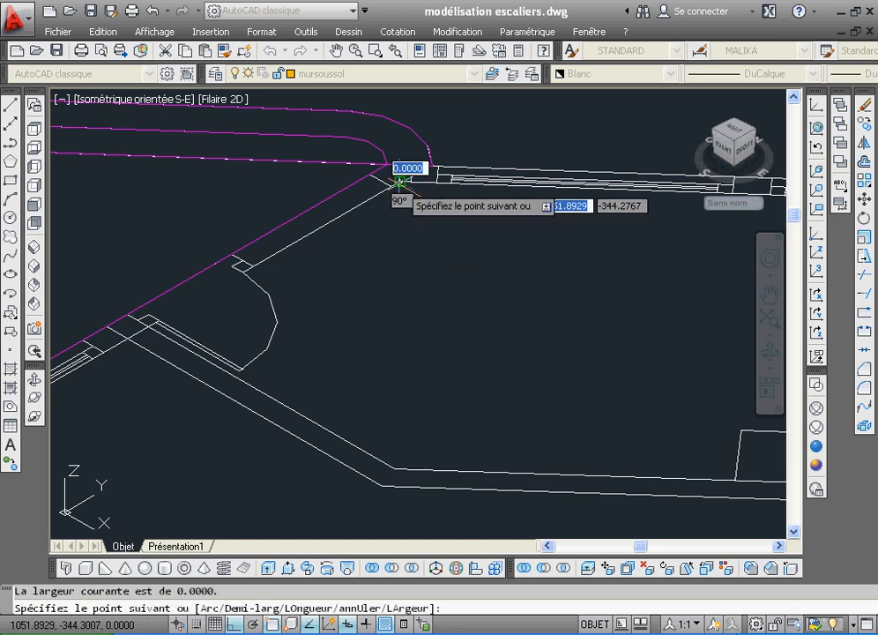
click(130, 339)
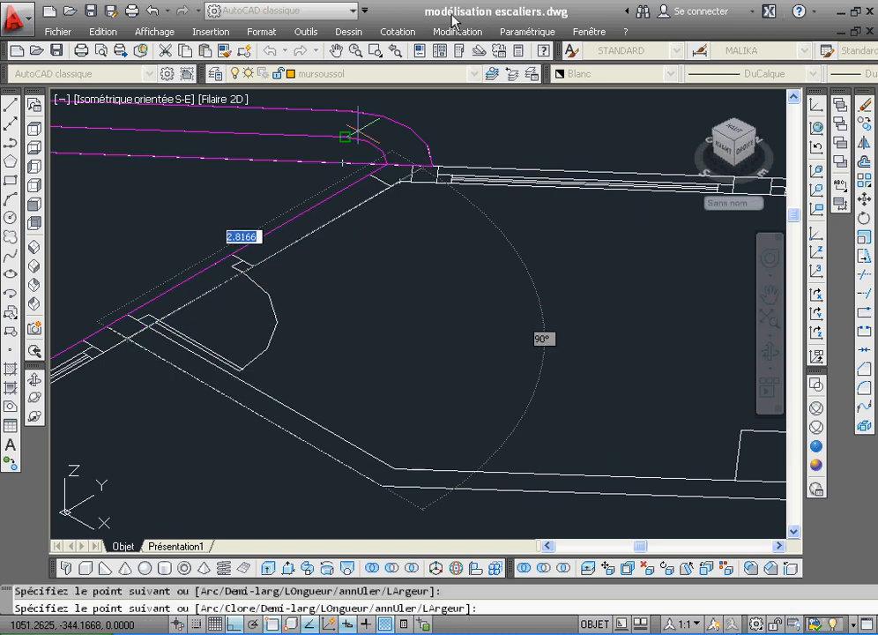
Extend the polyline along the inner wall face to the building's leftmost inner corner.
click(393, 53)
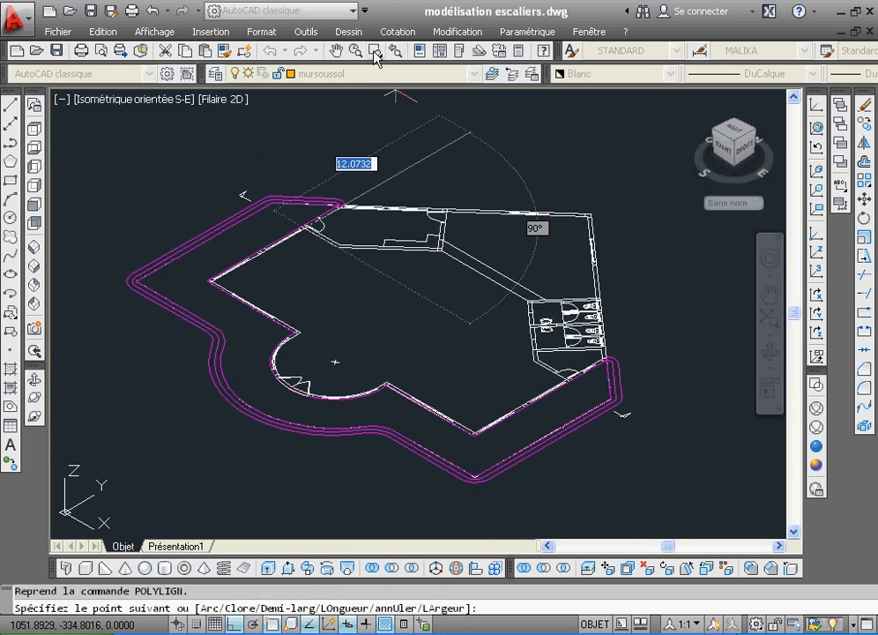
click(375, 53)
click(183, 255)
click(241, 297)
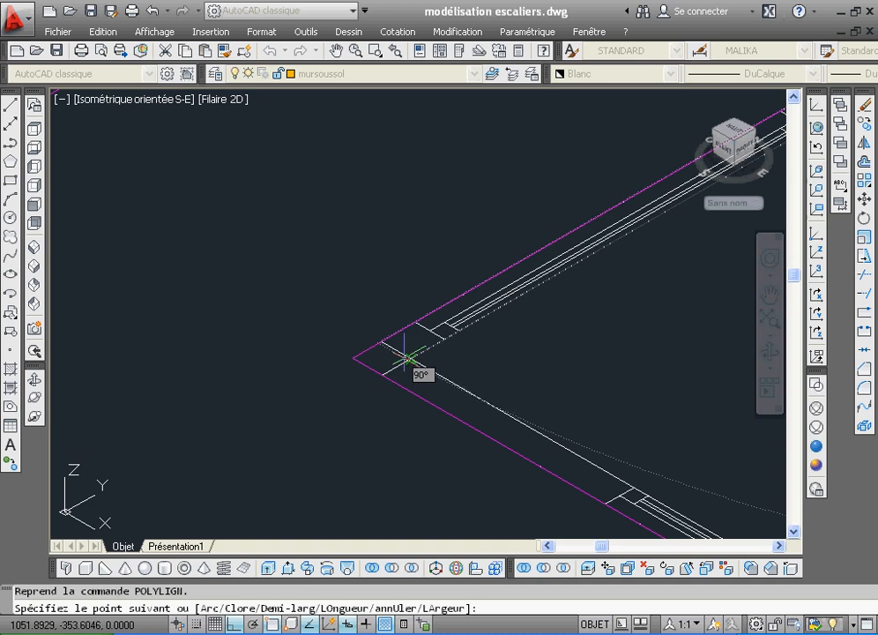
click(407, 358)
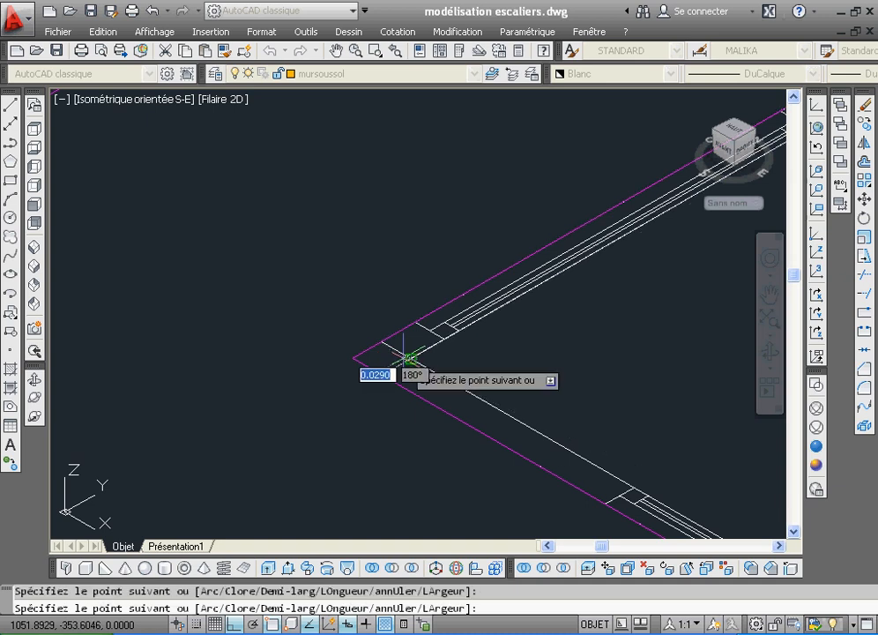
Continue the polyline to the inner corner where the straight wall meets the curved wall.
click(396, 51)
click(376, 51)
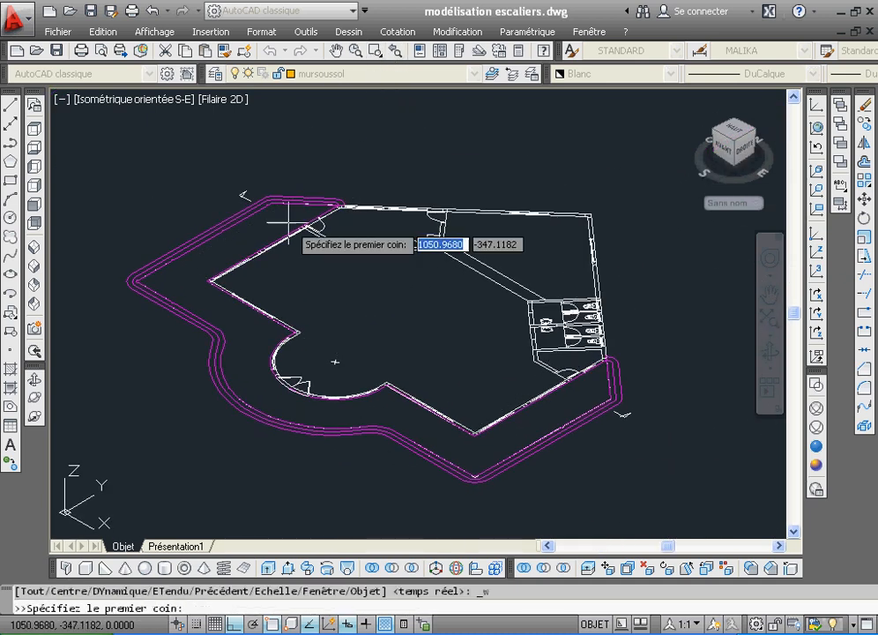
click(239, 299)
click(323, 405)
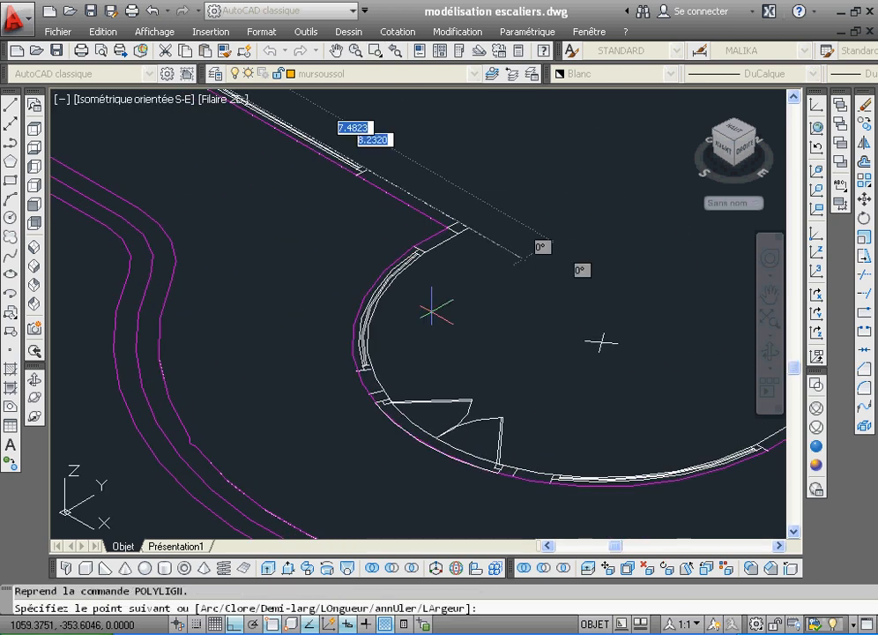
click(467, 226)
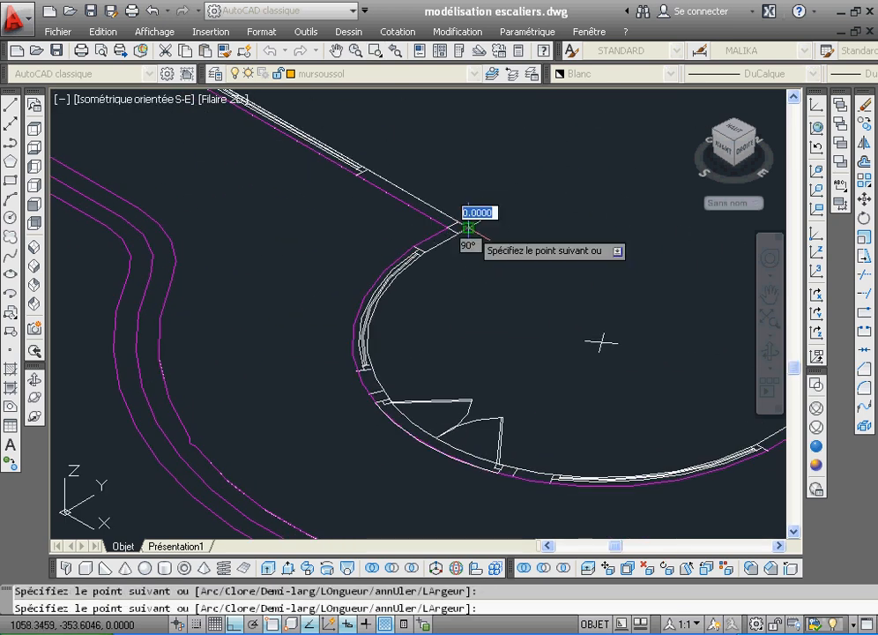
Trace the curved wall's inner face with a Second-pt arc segment through the double-door opening, and return the polyline to line mode.
right_click(467, 226)
click(490, 298)
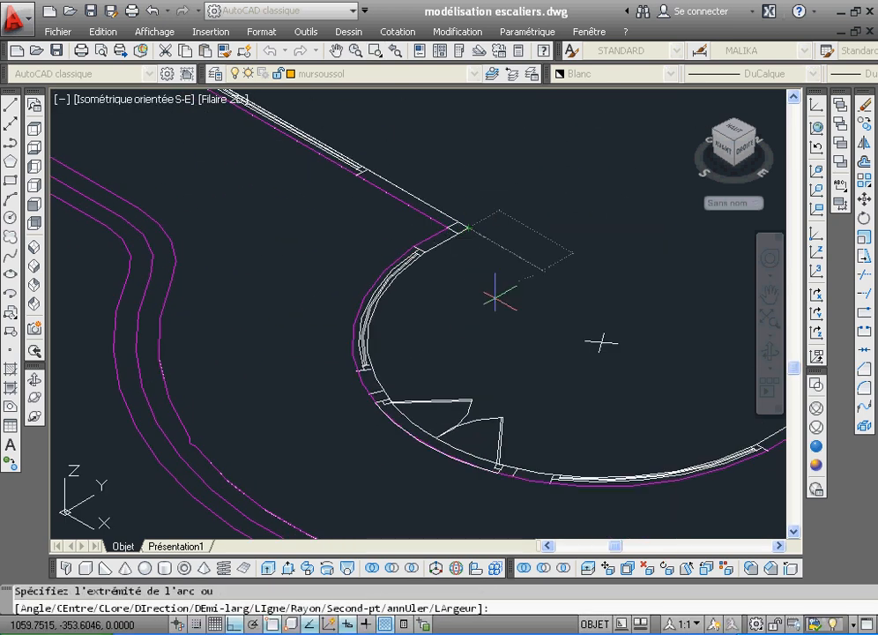
right_click(496, 301)
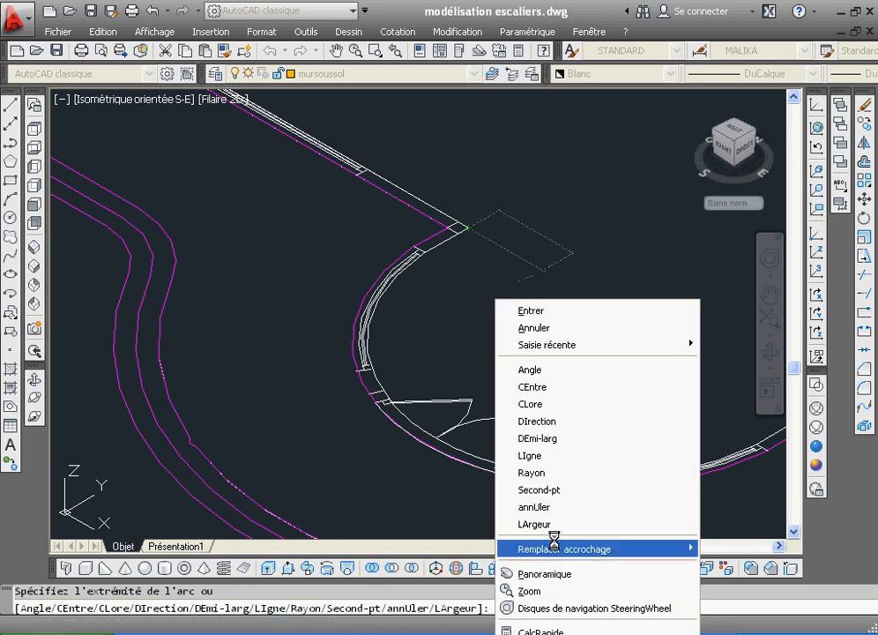
click(540, 489)
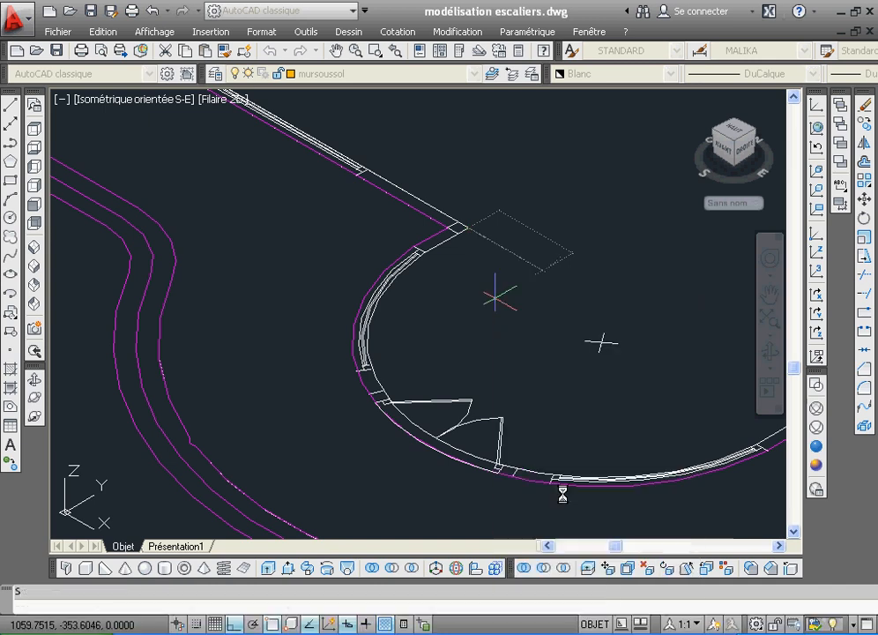
click(440, 433)
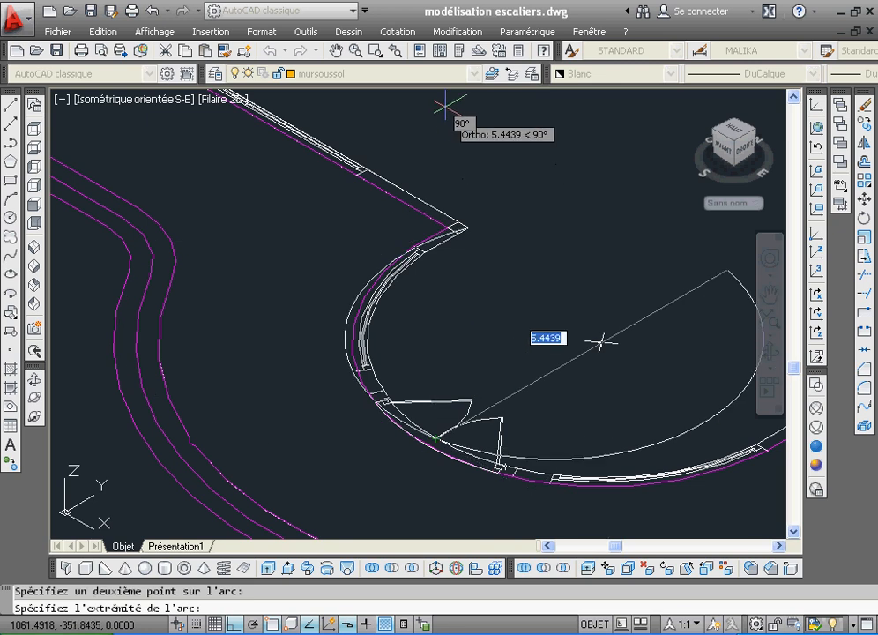
click(396, 50)
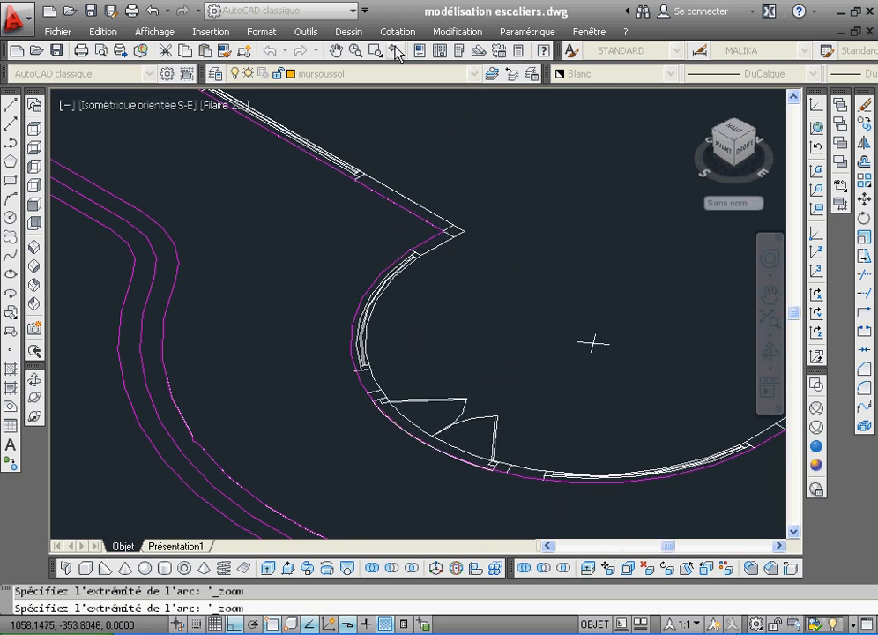
click(375, 50)
click(357, 357)
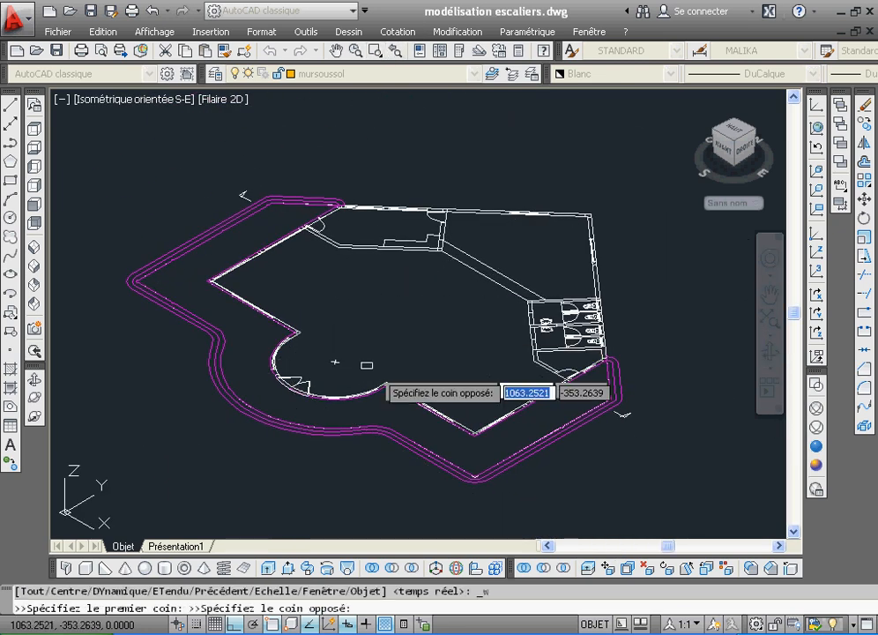
click(414, 406)
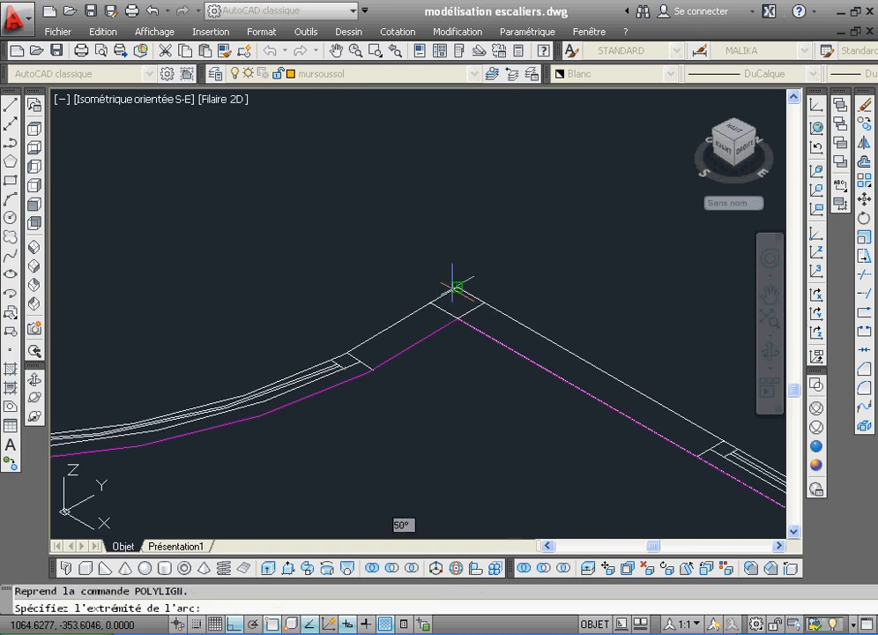
right_click(440, 263)
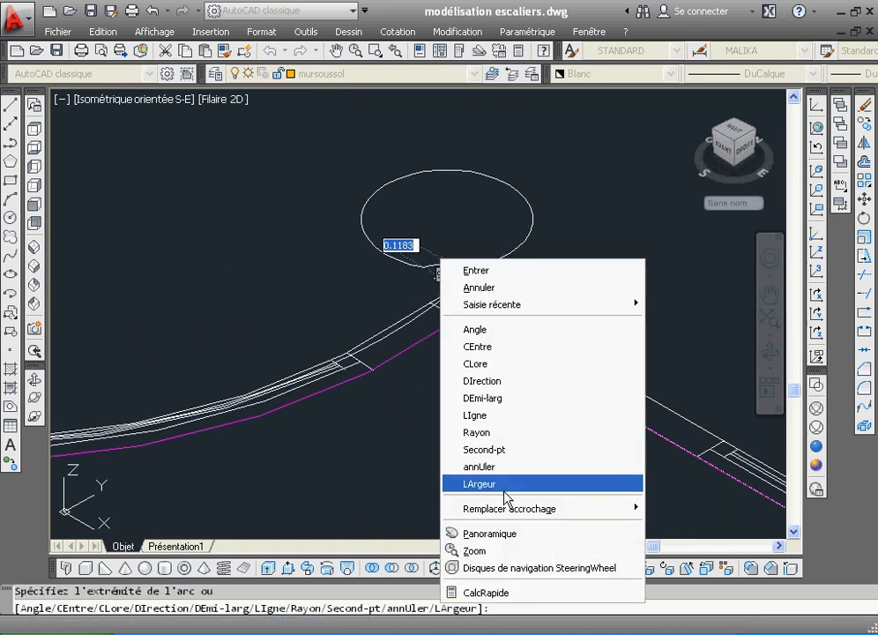
click(509, 415)
Add the straight polyline segment from the curved wall's far end to the building's lowest inner corner.
click(395, 52)
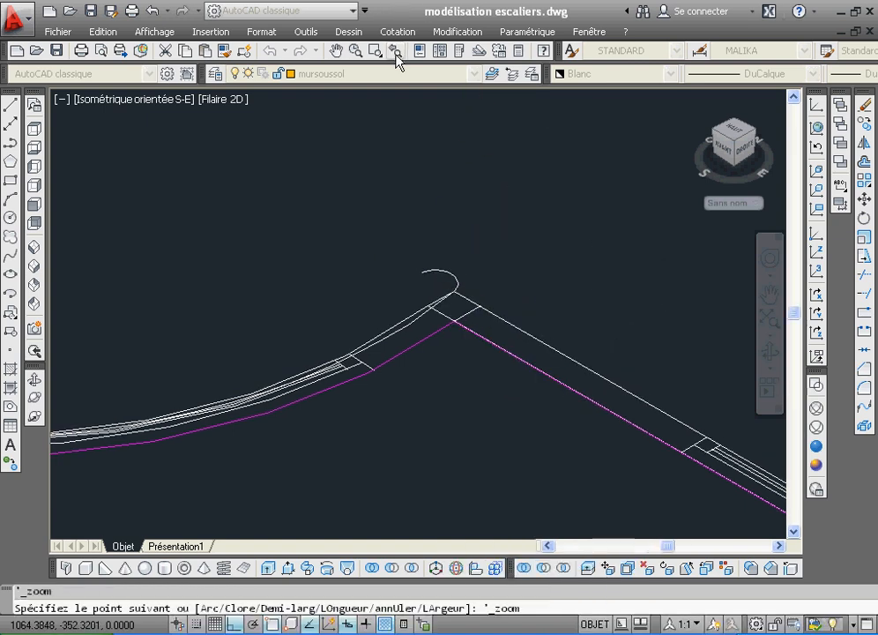
click(386, 54)
click(423, 384)
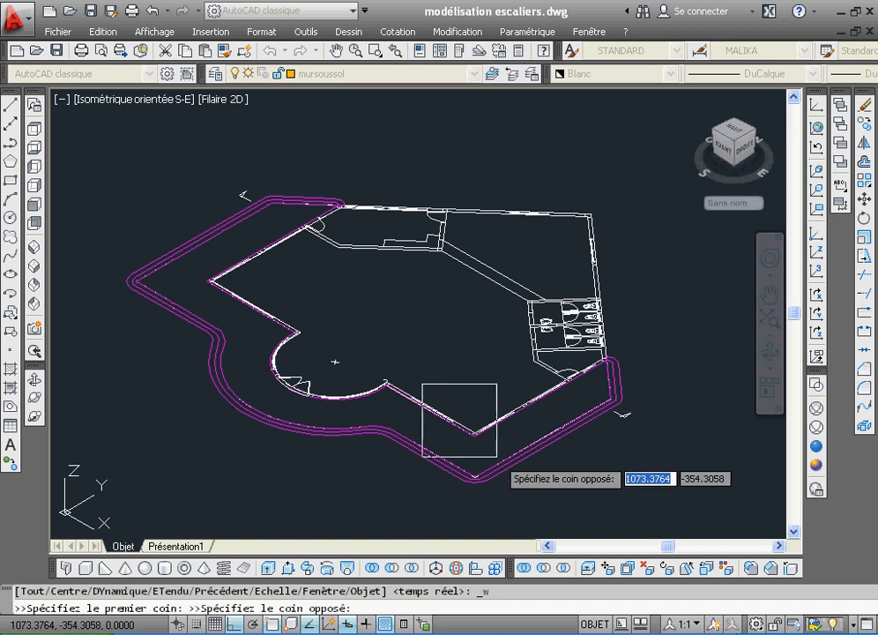
click(490, 448)
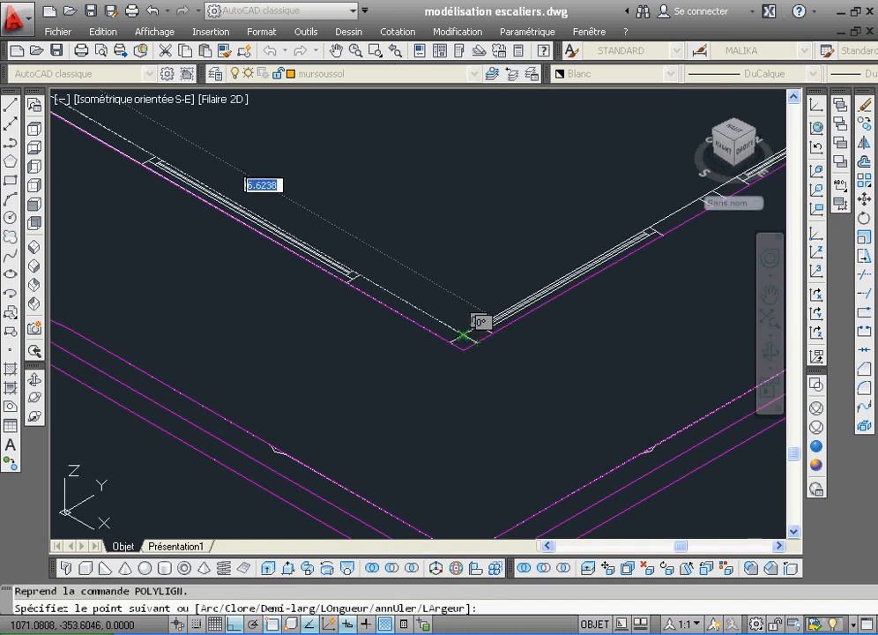
click(463, 334)
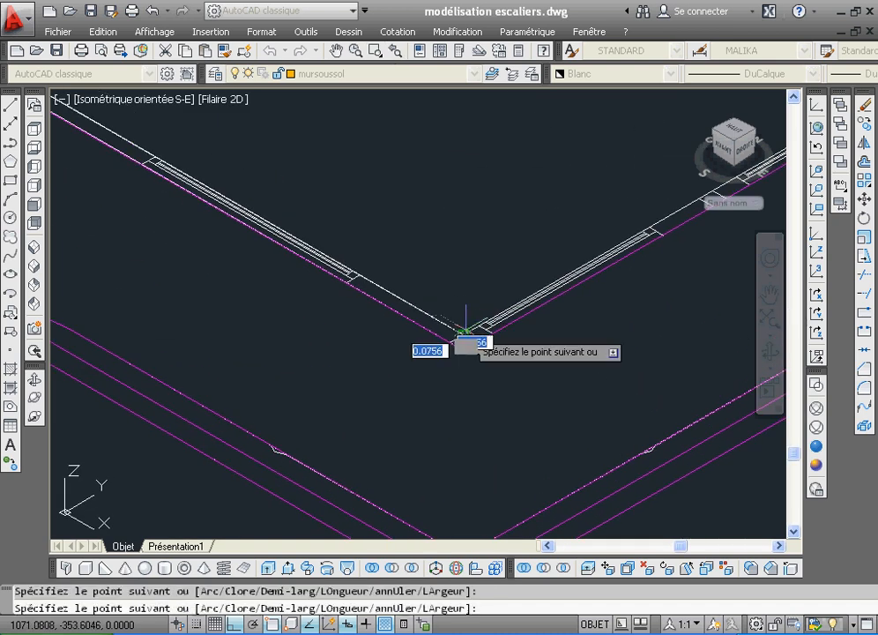
Extend the polyline to the inner wall corner below the sanitary block, near the lower stair end.
click(398, 50)
click(377, 50)
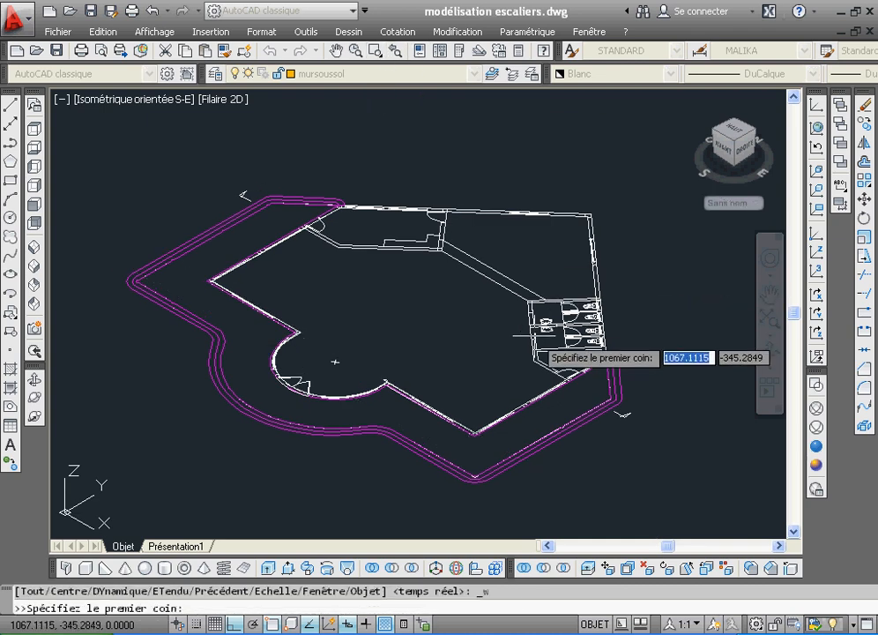
click(529, 298)
click(663, 431)
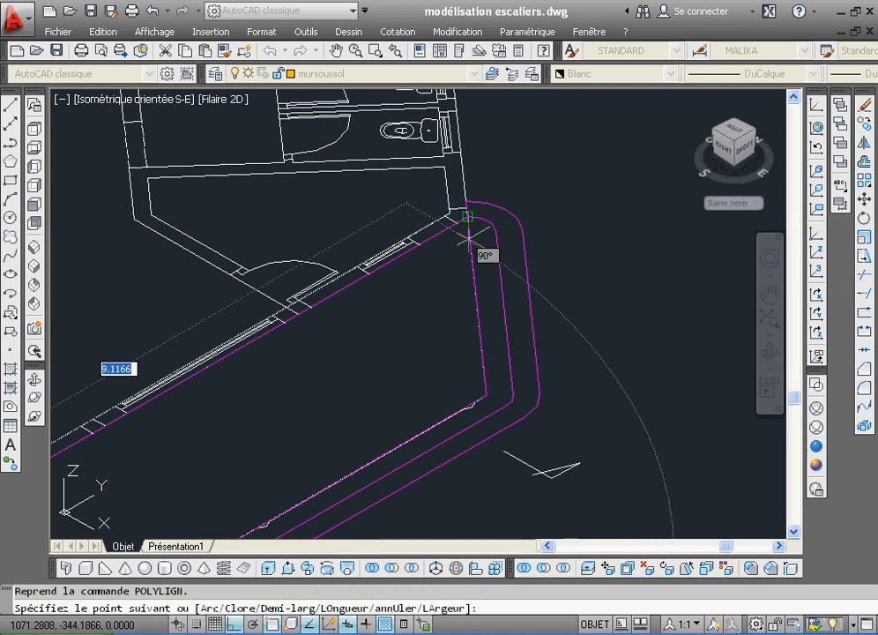
click(449, 209)
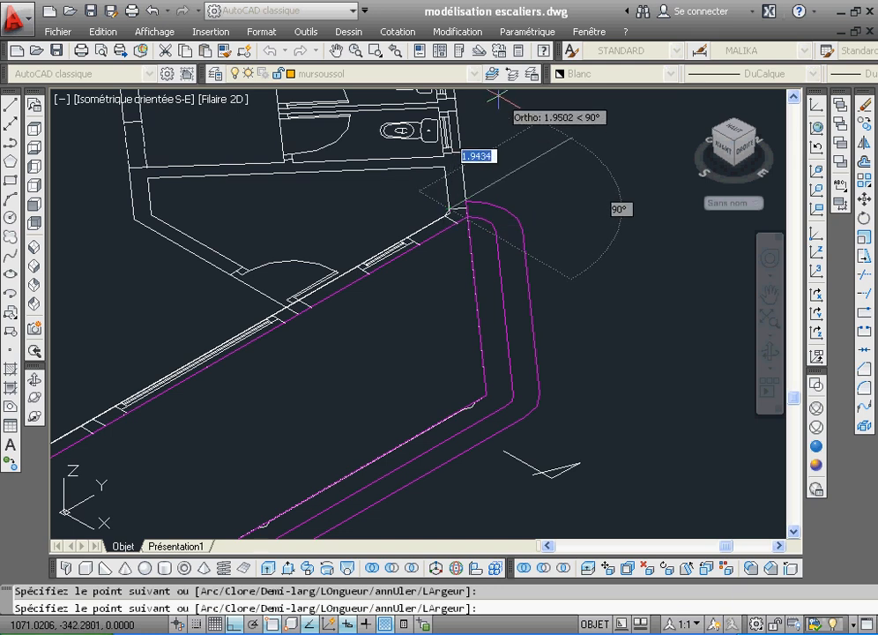
Continue the polyline past the sanitary block to the building's upper-right inner wall corner.
click(396, 52)
click(375, 51)
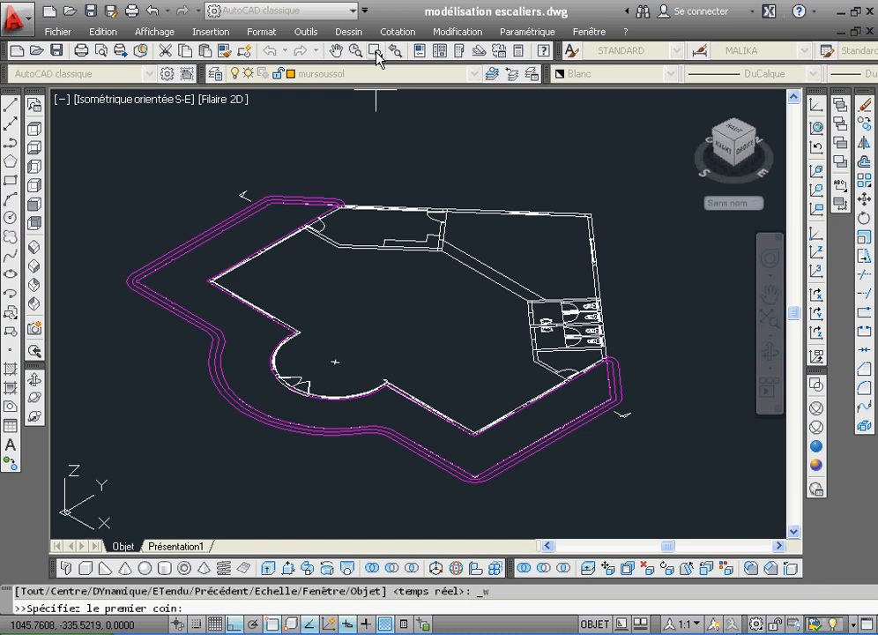
click(516, 190)
click(589, 256)
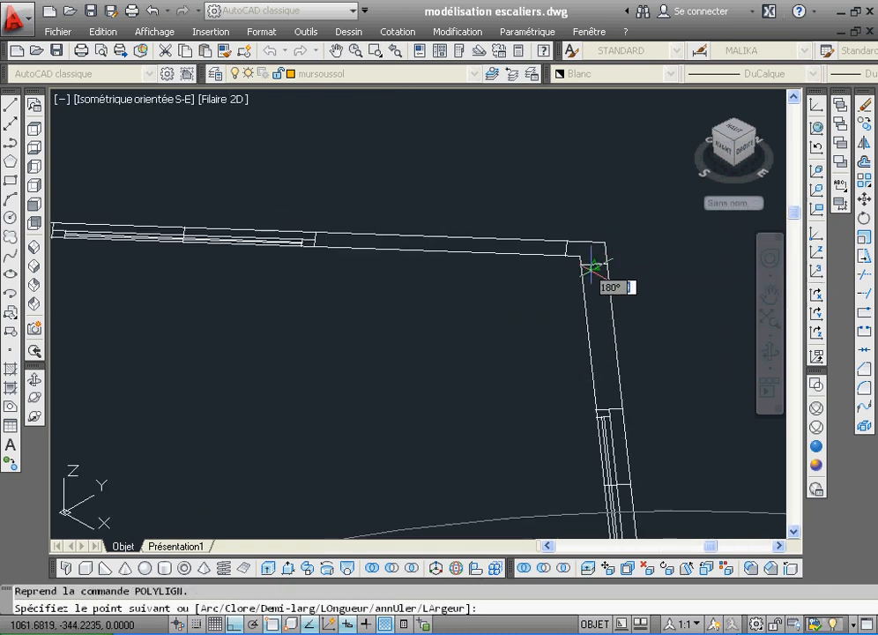
click(581, 255)
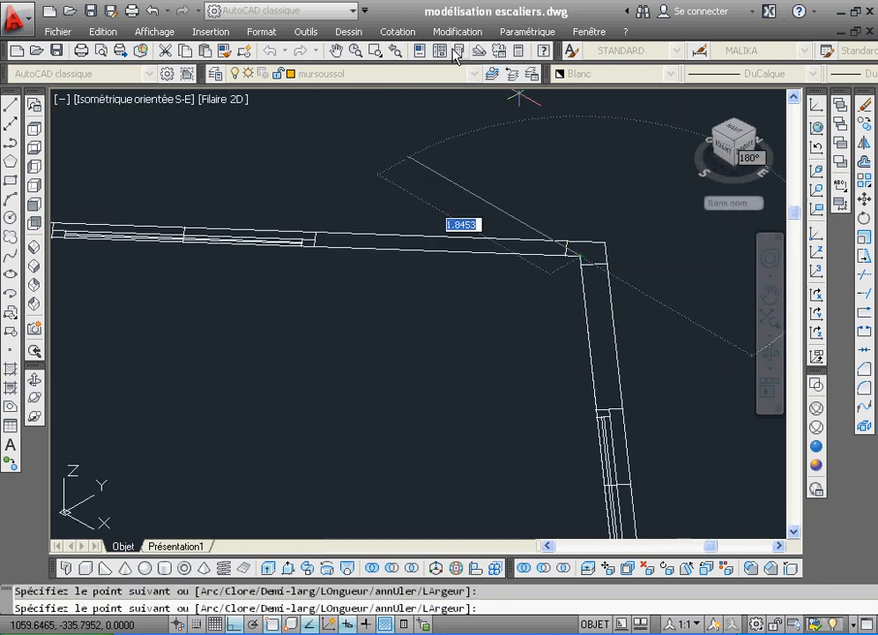
Close the inner basement wall polyline back to its starting corner with the Clore option.
click(395, 51)
click(376, 51)
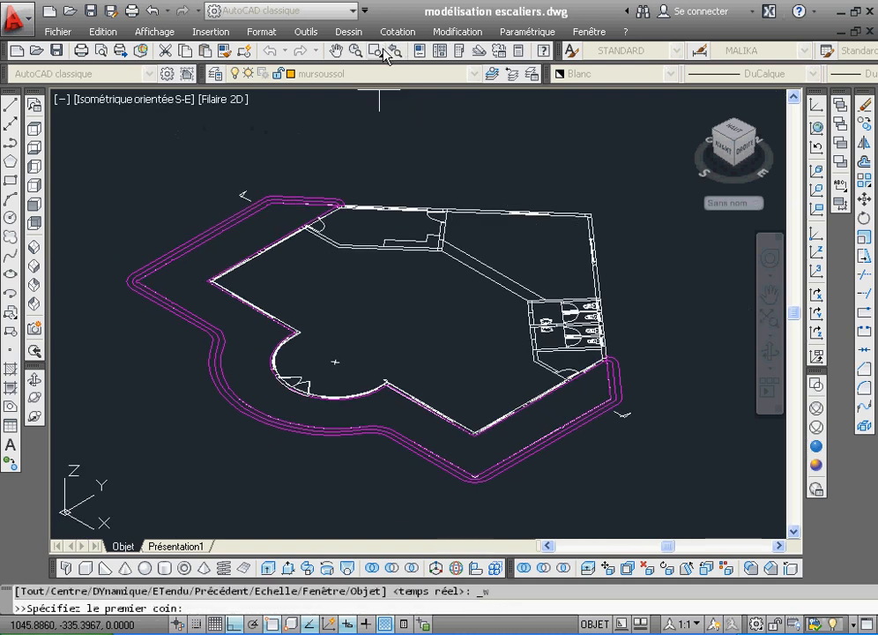
click(316, 183)
click(357, 231)
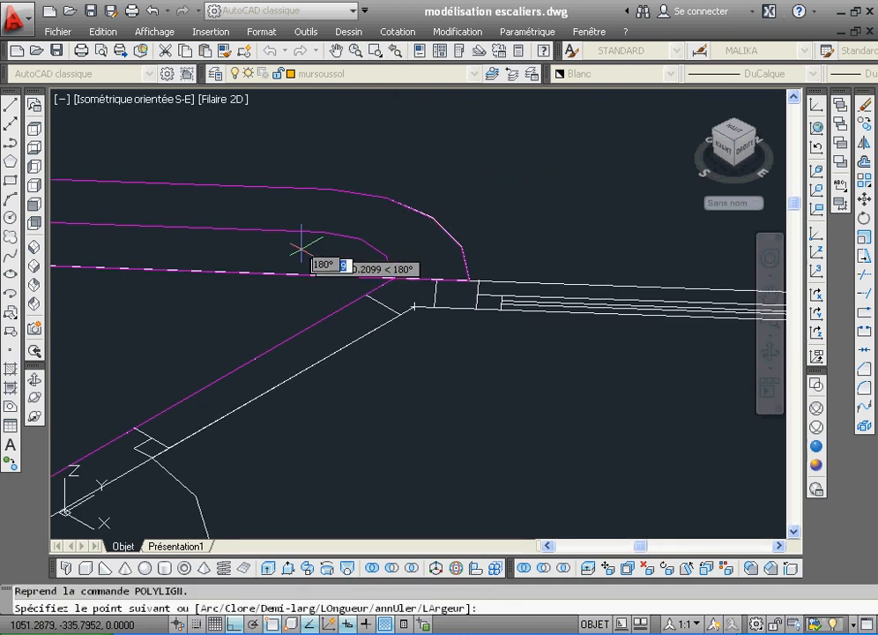
right_click(445, 155)
click(476, 238)
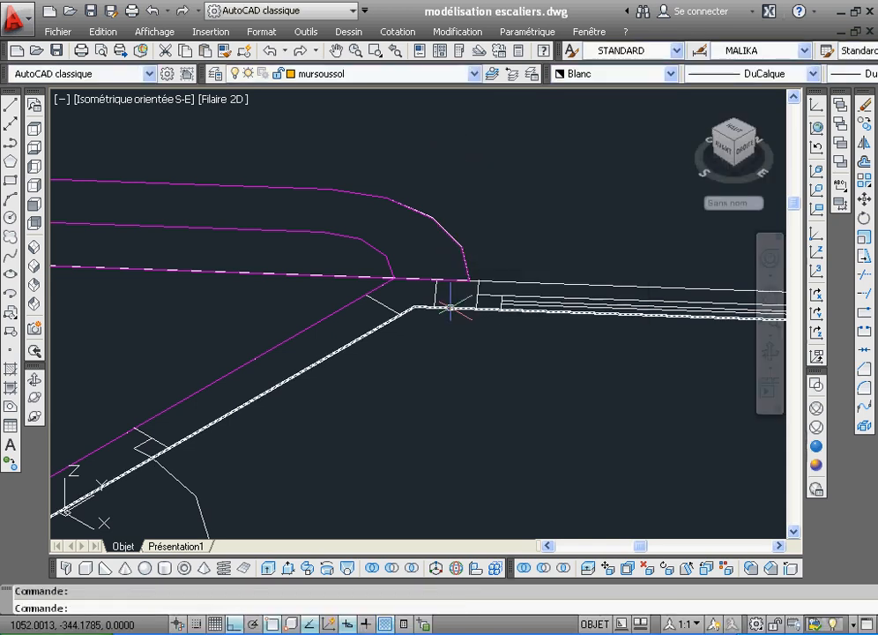
Set the colour of the closed inner wall polyline to DuCalque and deselect it.
click(449, 308)
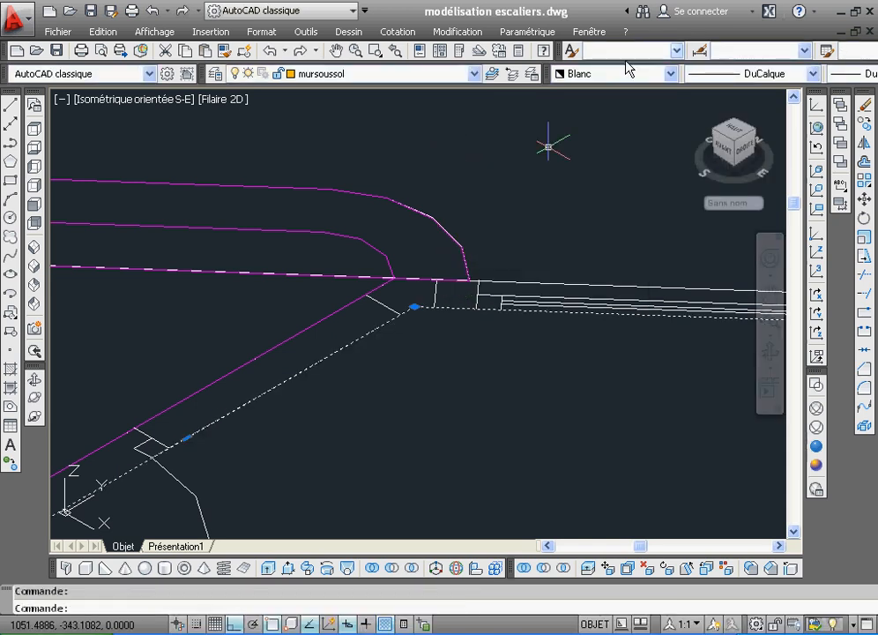
click(670, 76)
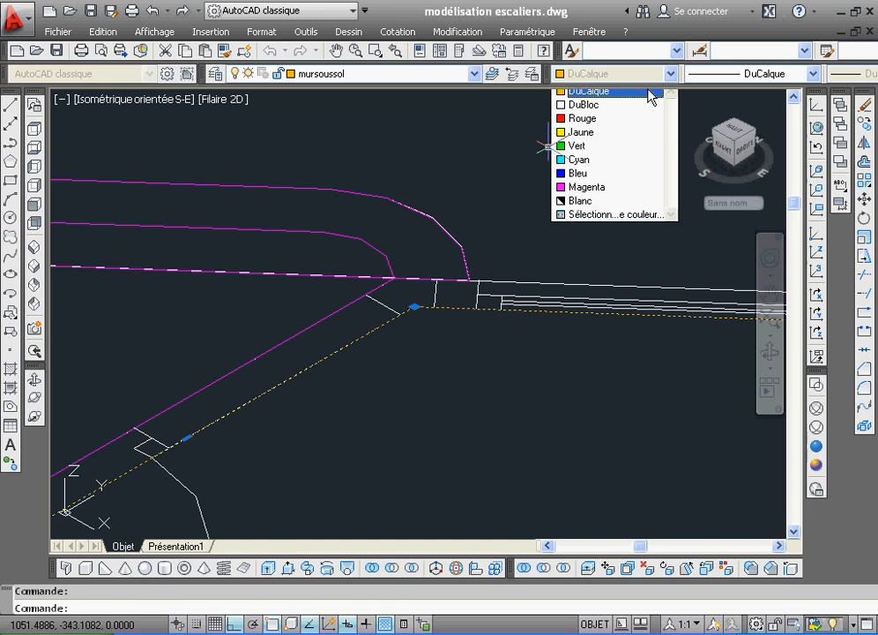
click(644, 91)
key(Escape)
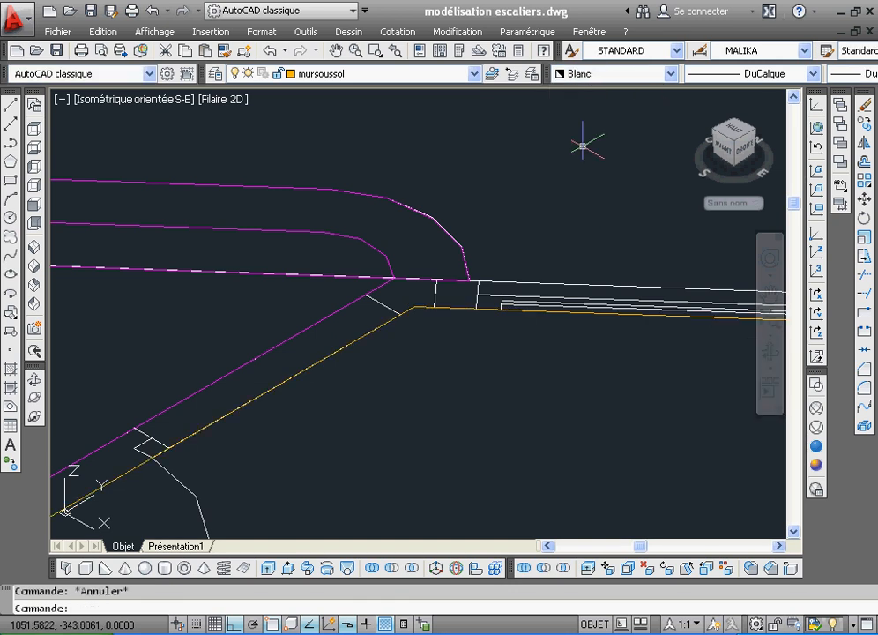
Offset the closed inner wall polyline with the Par option through the outer wall corner near the upper stair end.
click(865, 179)
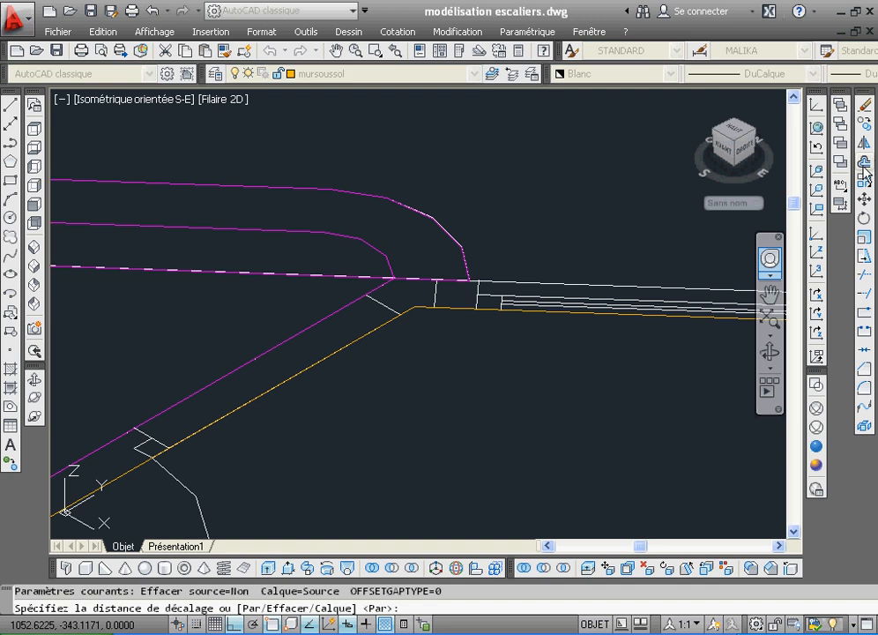
right_click(600, 226)
click(619, 289)
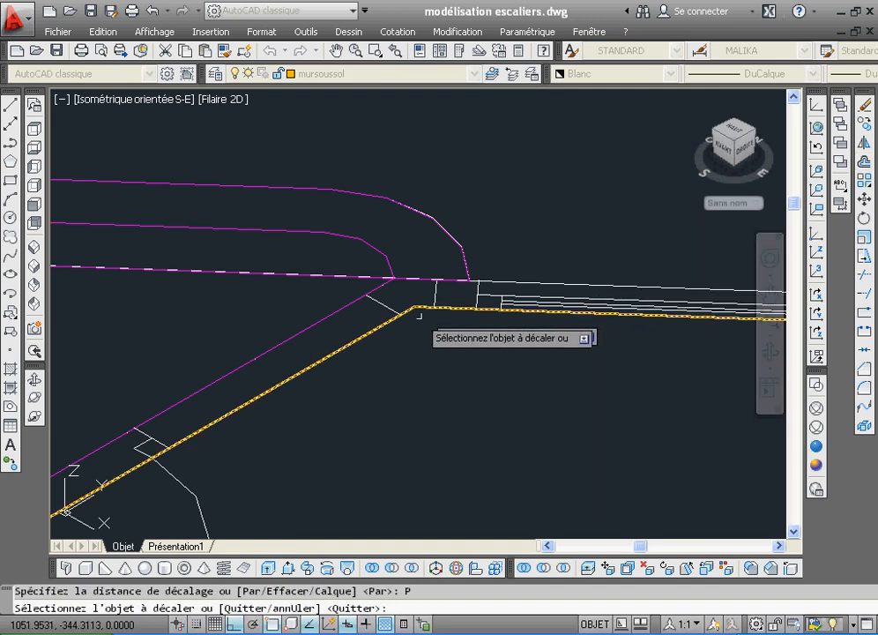
click(420, 308)
click(395, 281)
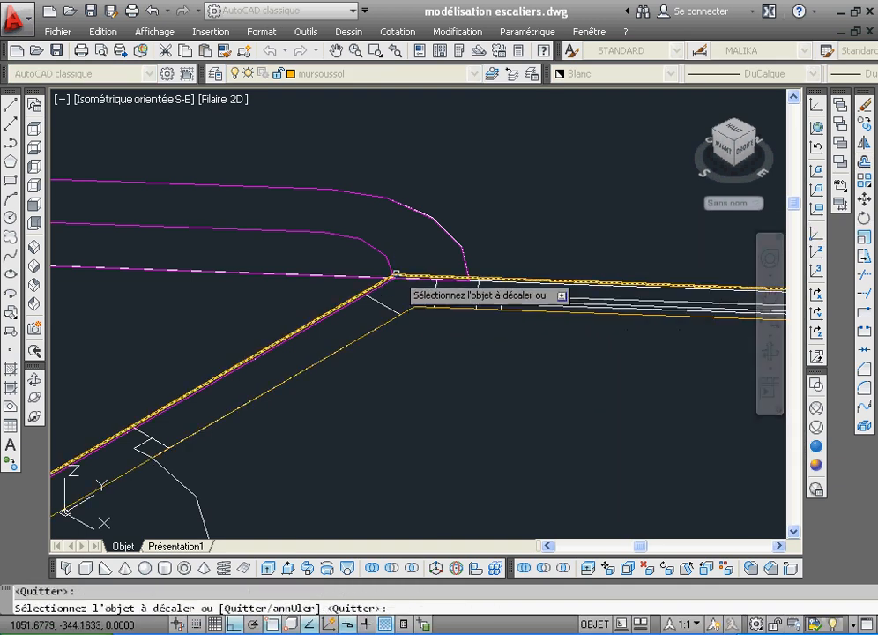
right_click(439, 188)
click(456, 203)
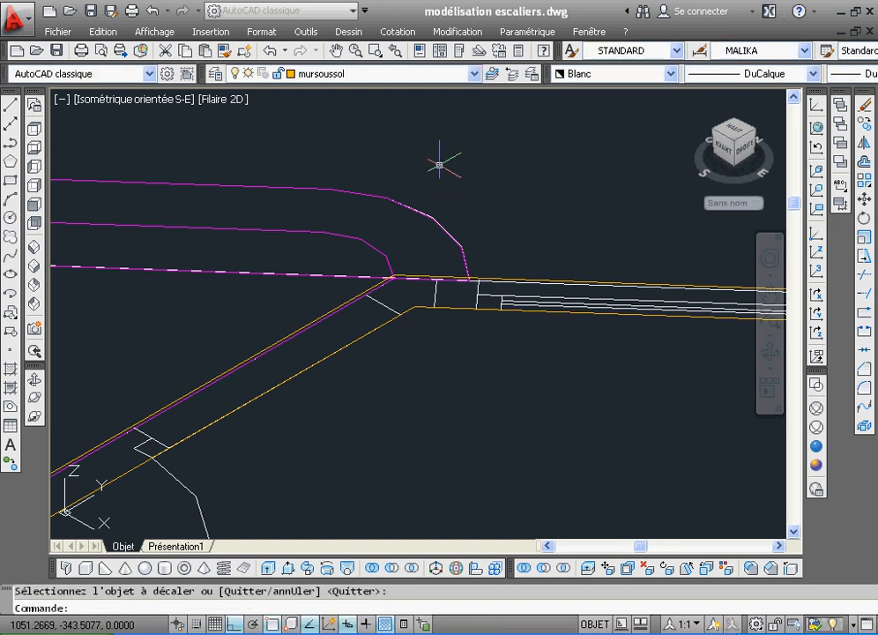
Try to convert the outer and inner basement wall contours into regions, selecting them at the double door in the rounded bay.
click(396, 51)
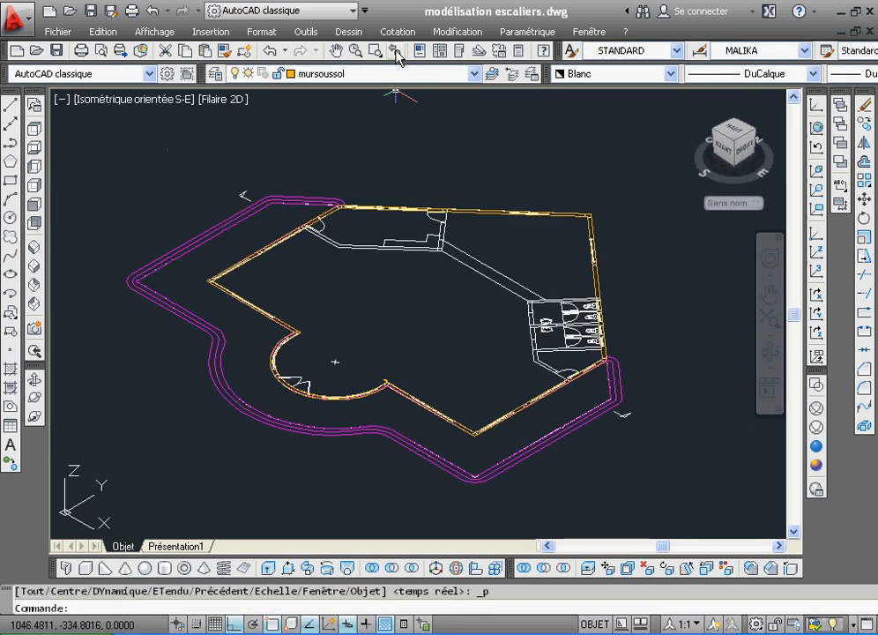
click(376, 52)
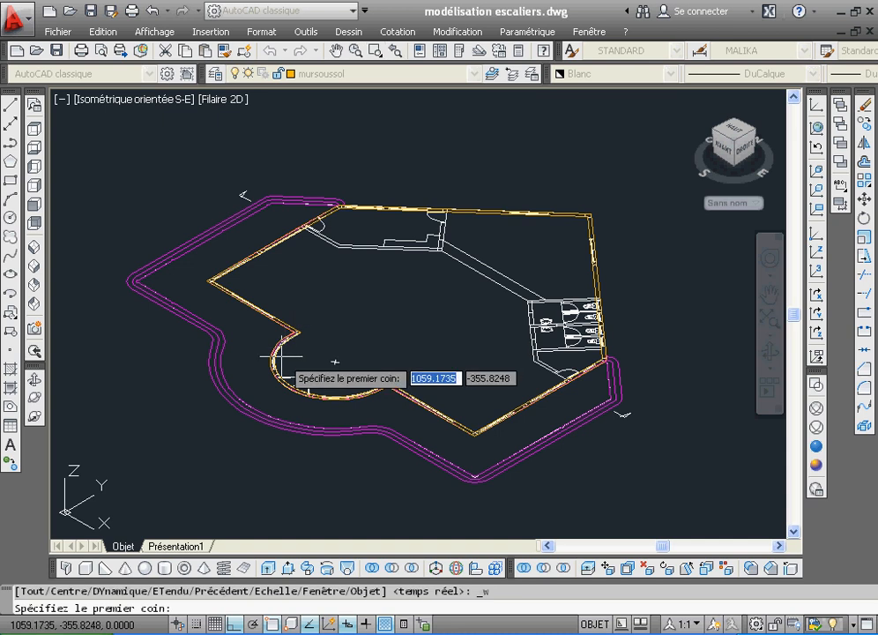
click(280, 331)
click(335, 362)
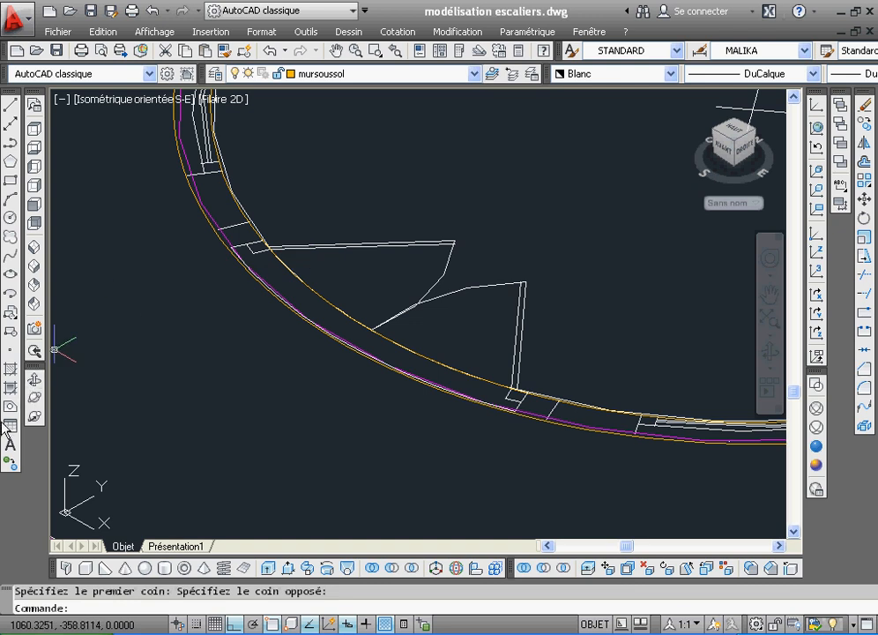
click(11, 409)
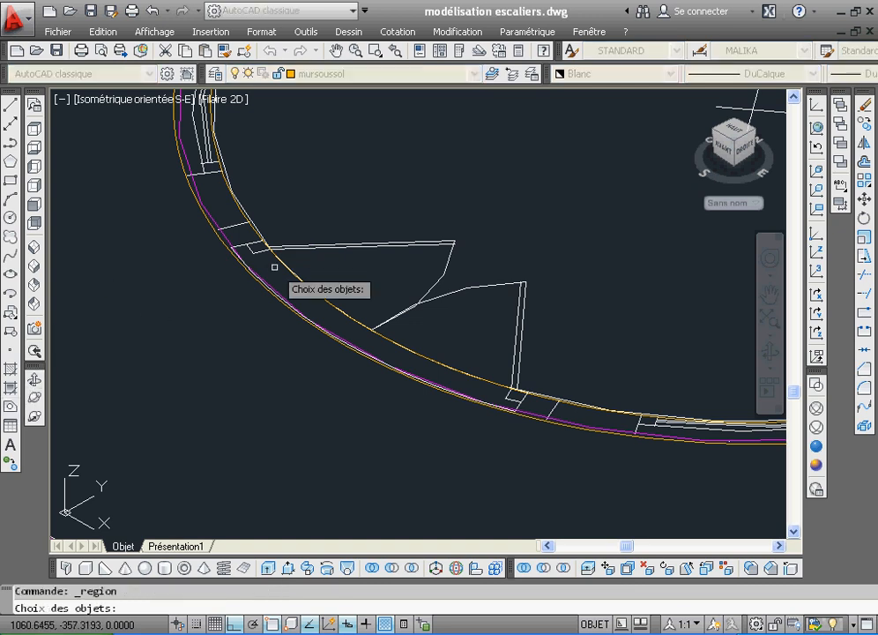
click(375, 51)
click(226, 238)
click(421, 372)
click(385, 357)
click(445, 308)
key(Return)
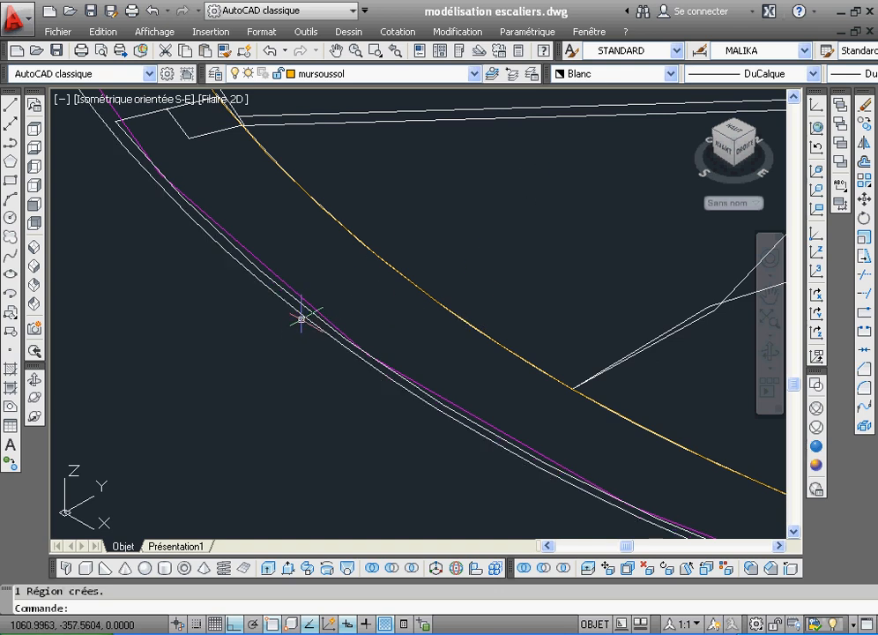
Apply the Realistic visual style, set the outer wall region's colour to DuCalque, and check the inner contour's selection.
click(815, 410)
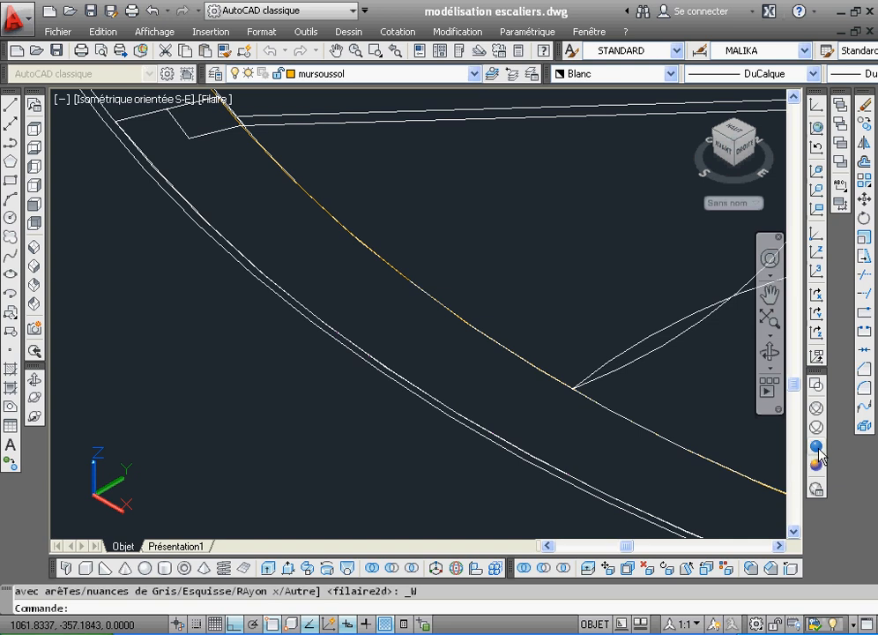
click(816, 446)
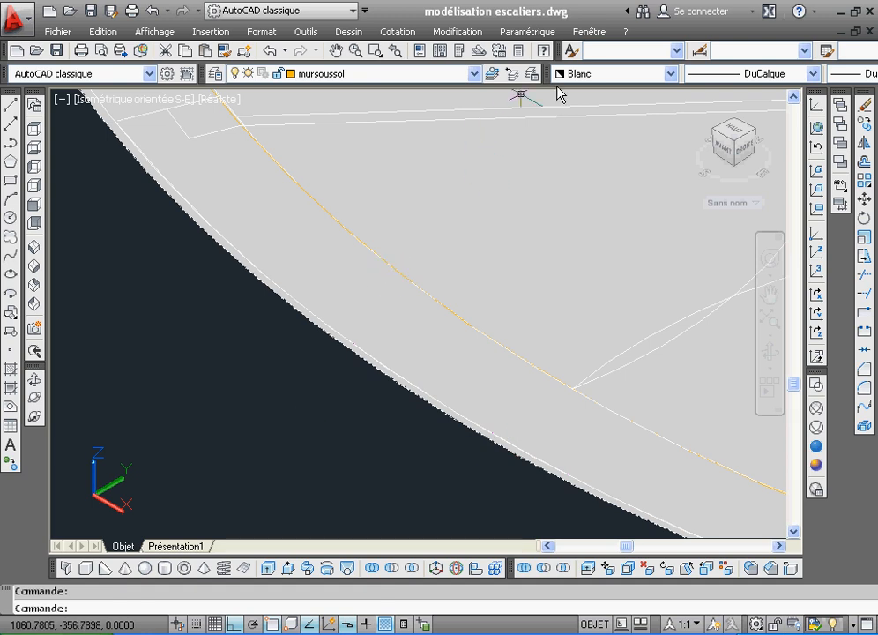
click(671, 75)
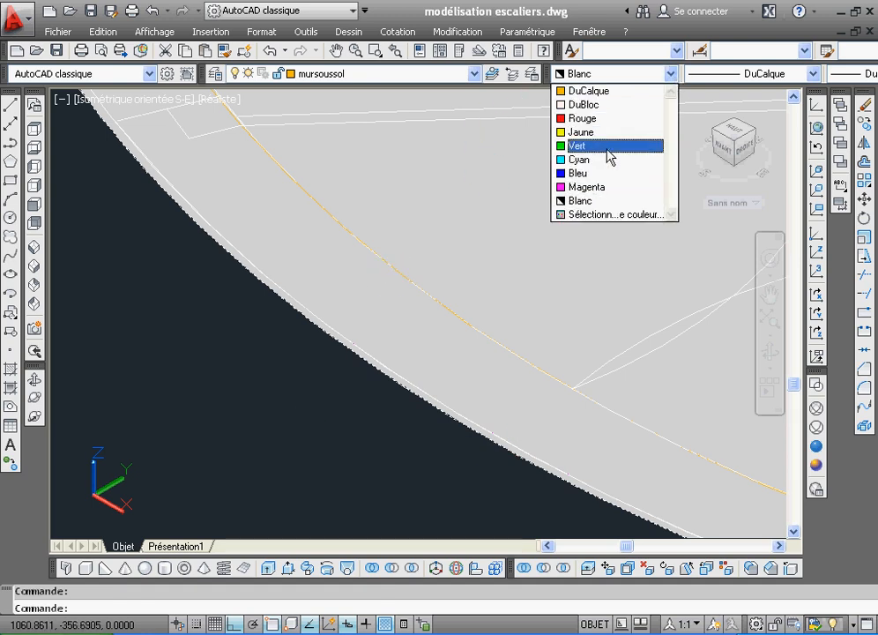
click(628, 92)
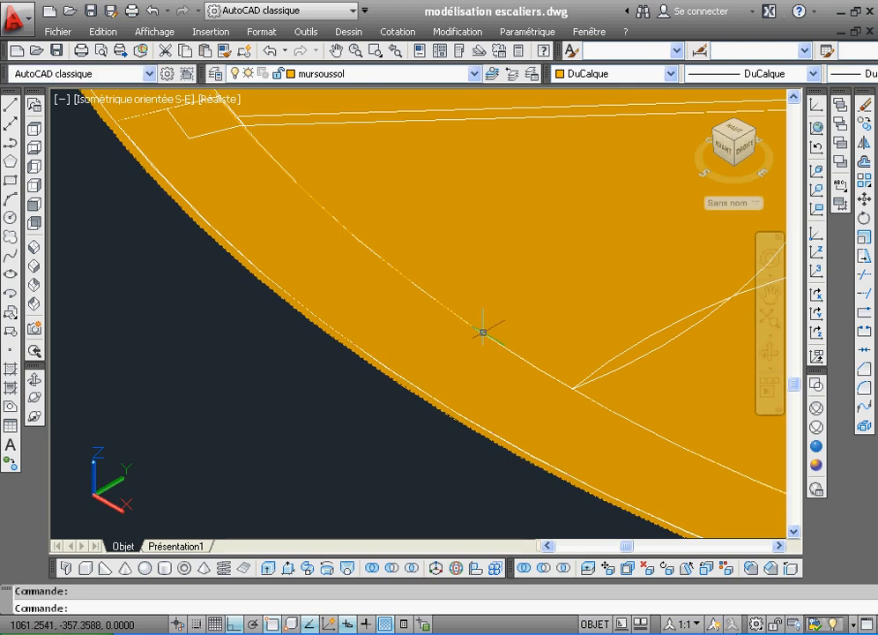
key(Escape)
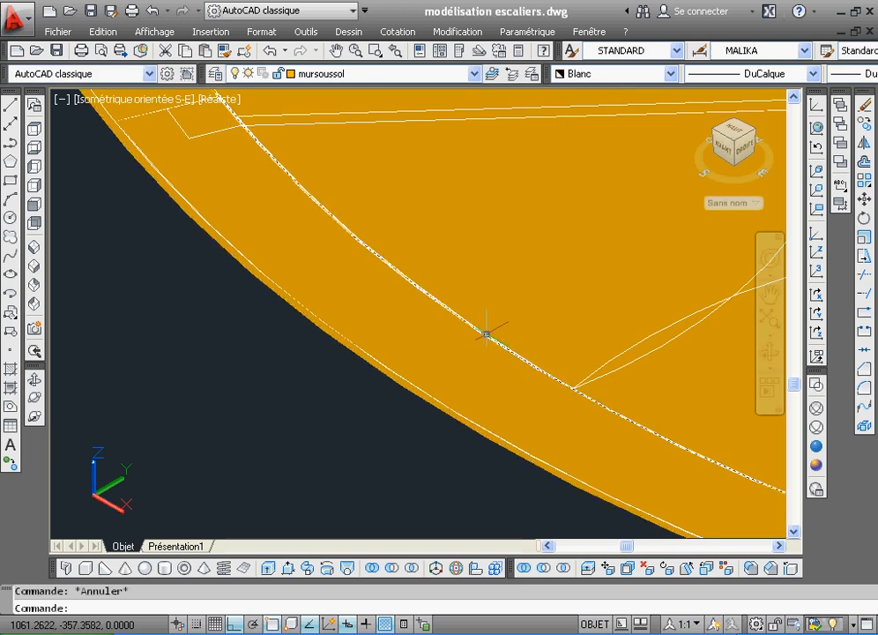
click(486, 334)
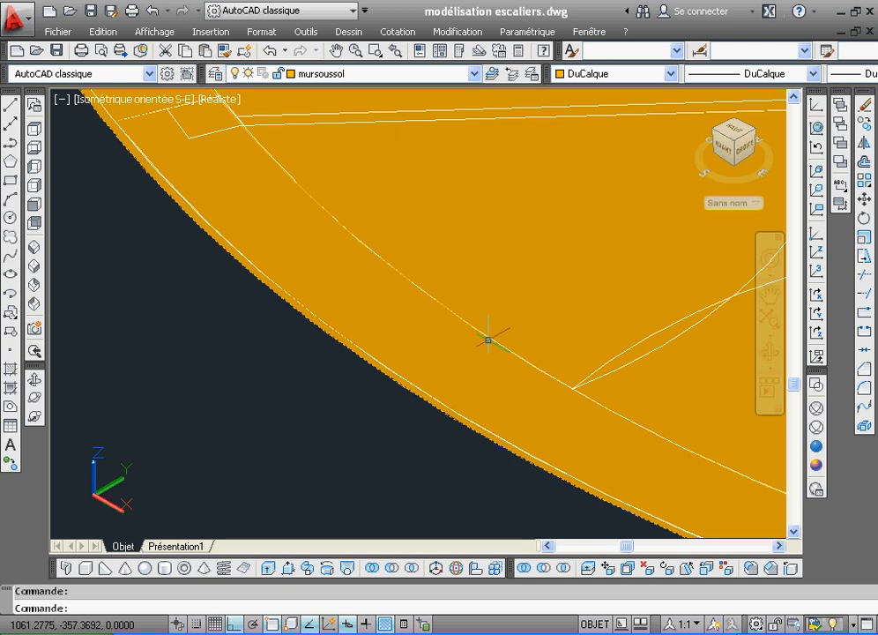
key(Escape)
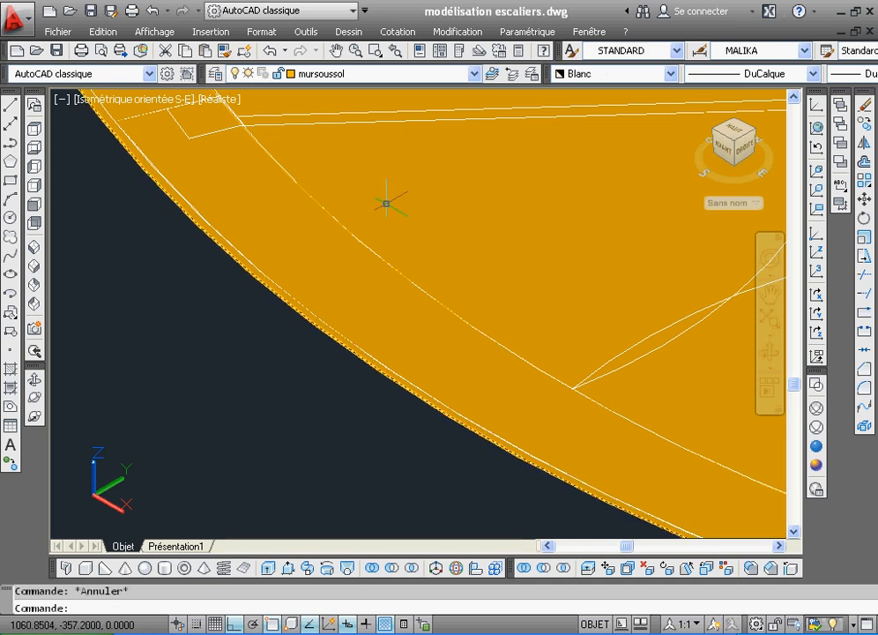
Undo the region's colour change, the visual style changes and the region creation.
click(269, 51)
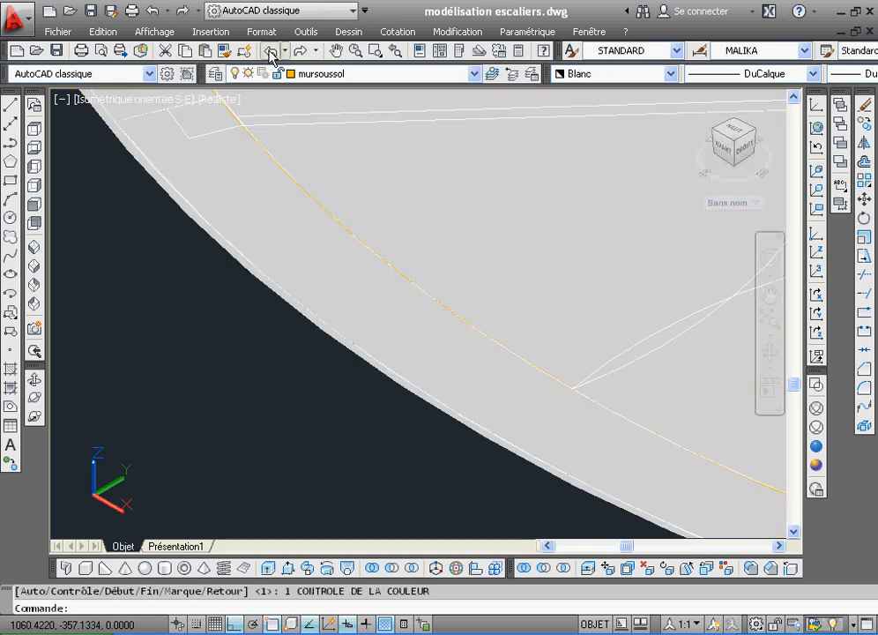
click(269, 51)
click(269, 51)
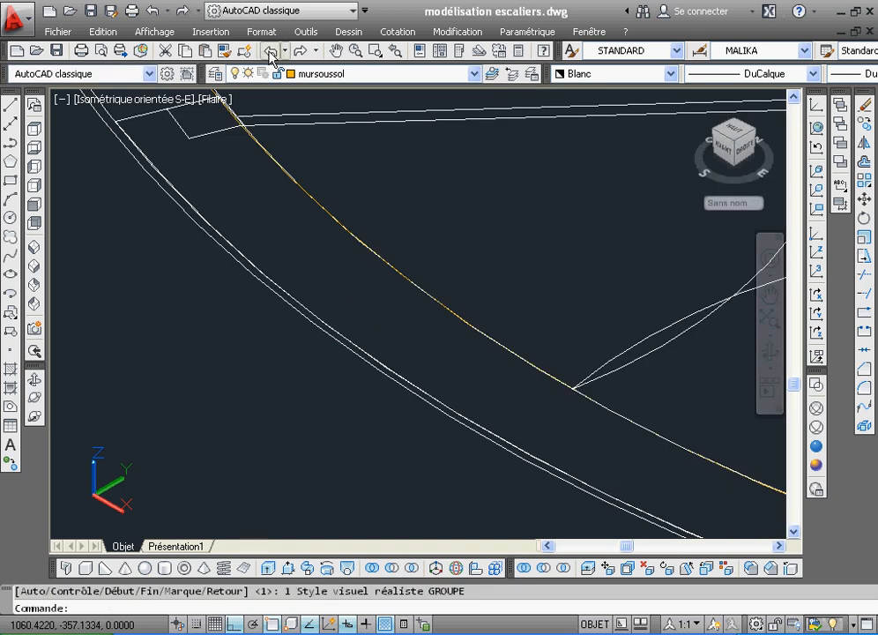
click(269, 51)
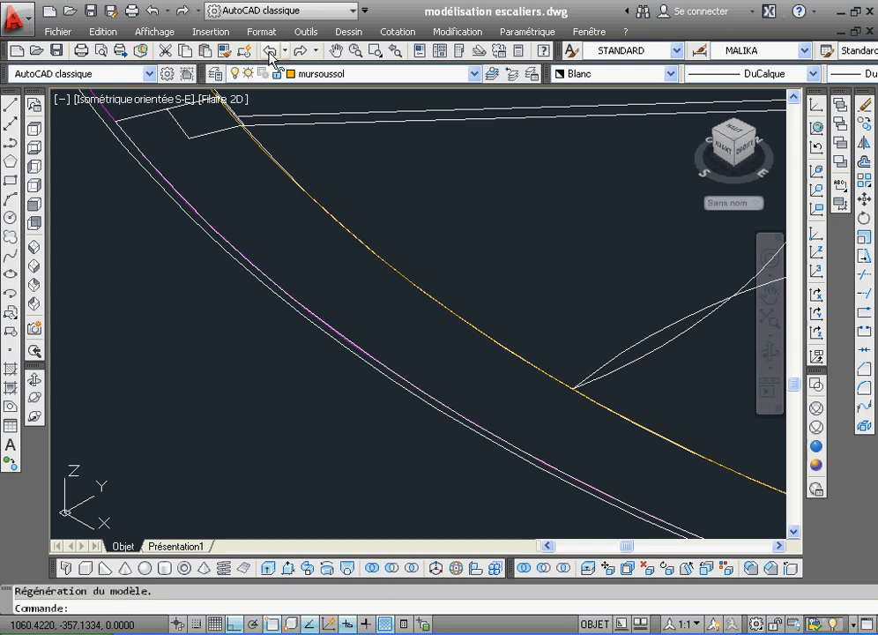
click(269, 51)
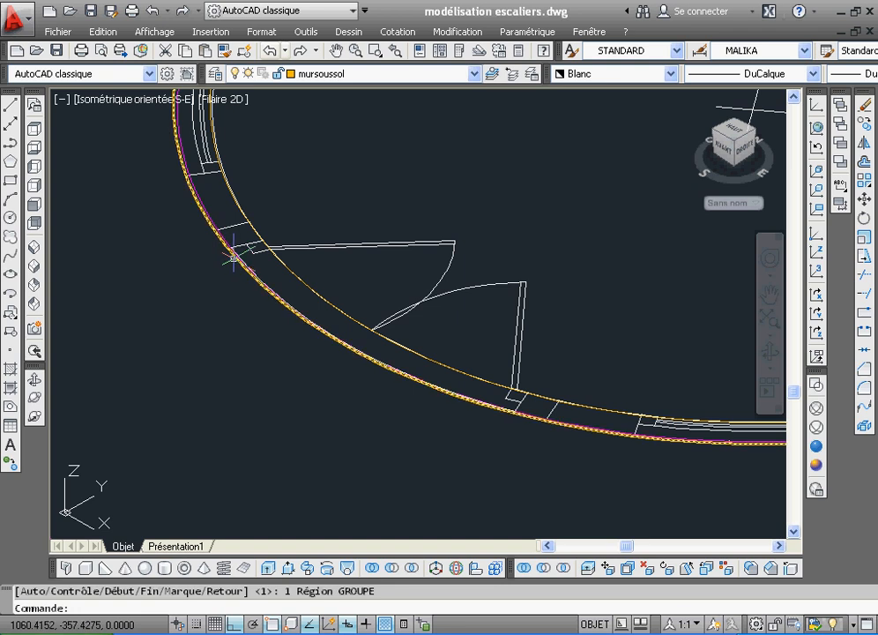
Set the current colour to DuCalque and try again to create regions from the outer and inner wall contours.
click(672, 73)
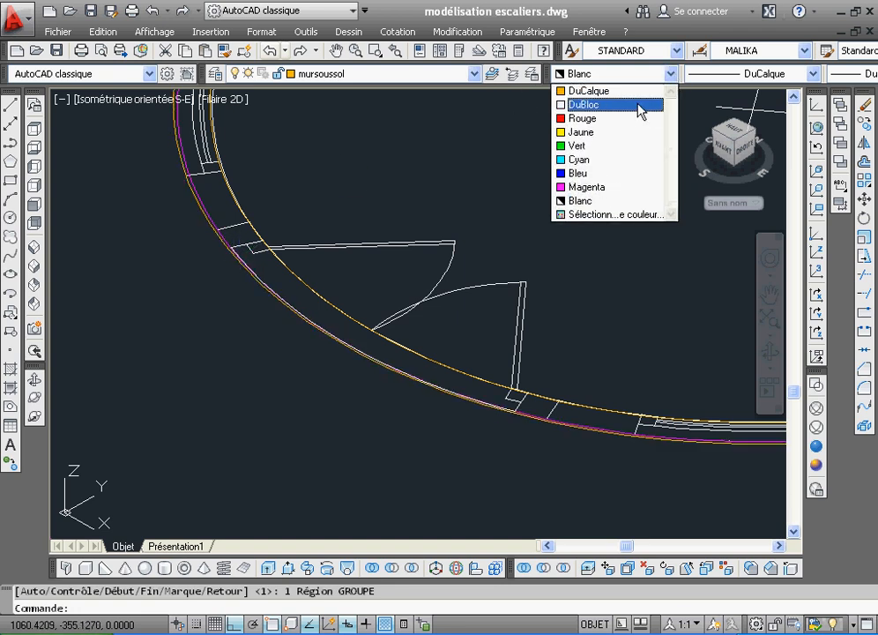
click(636, 90)
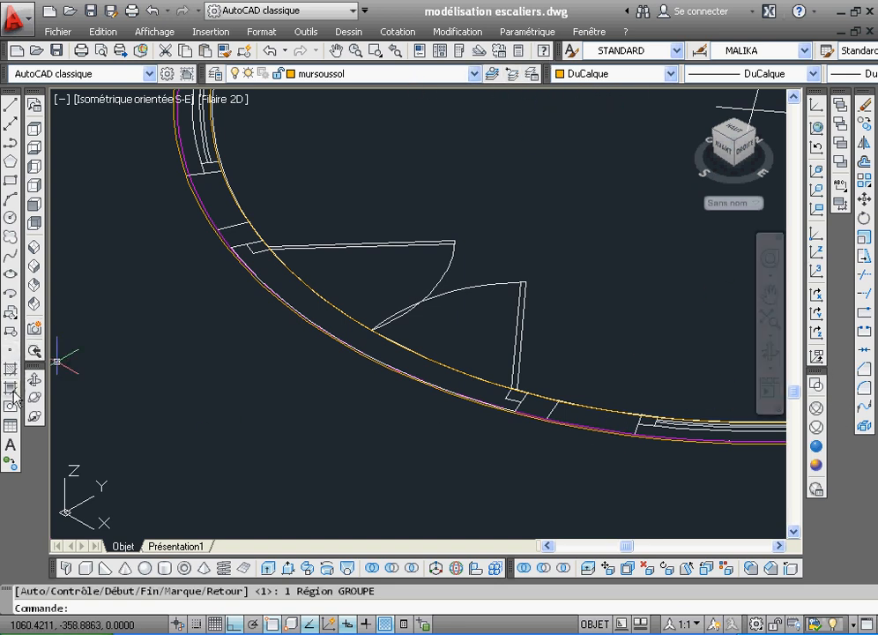
click(12, 408)
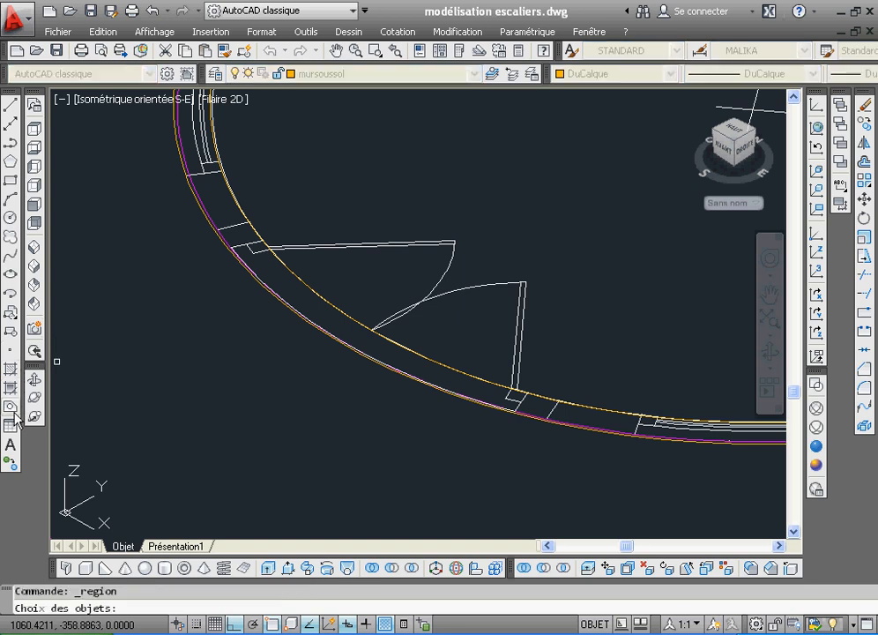
click(247, 271)
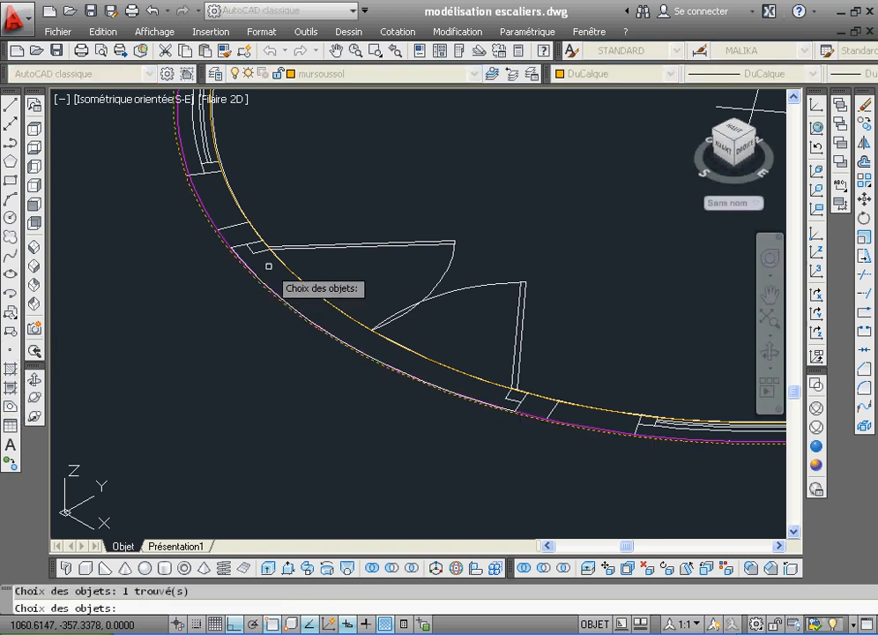
click(294, 279)
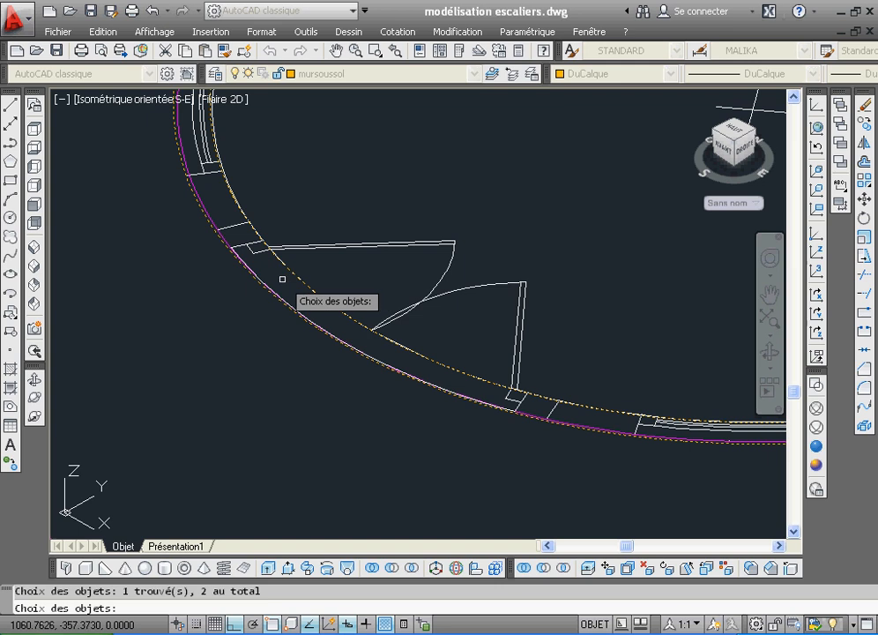
key(Return)
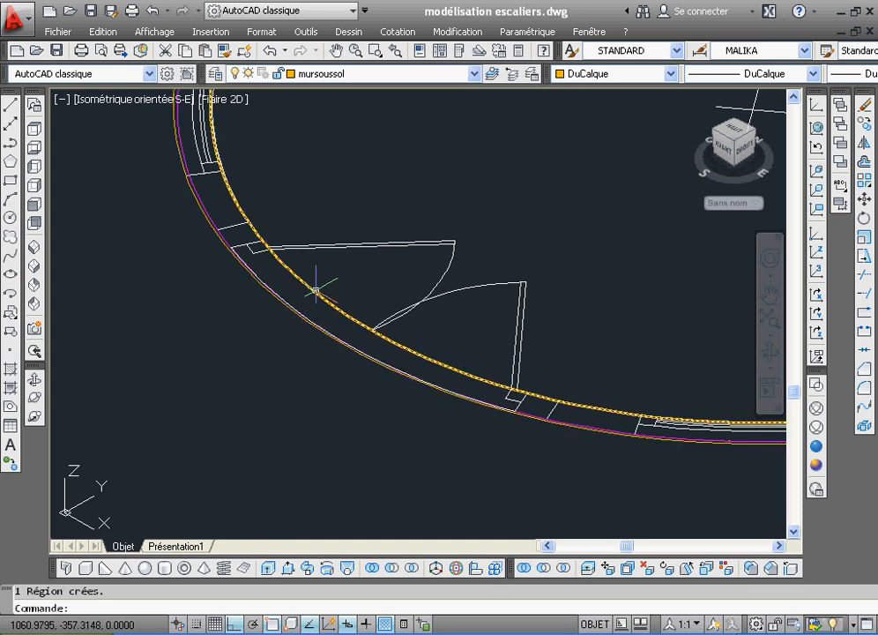
Try to convert the inner wall contour alone into a region at the rounded bay.
click(375, 53)
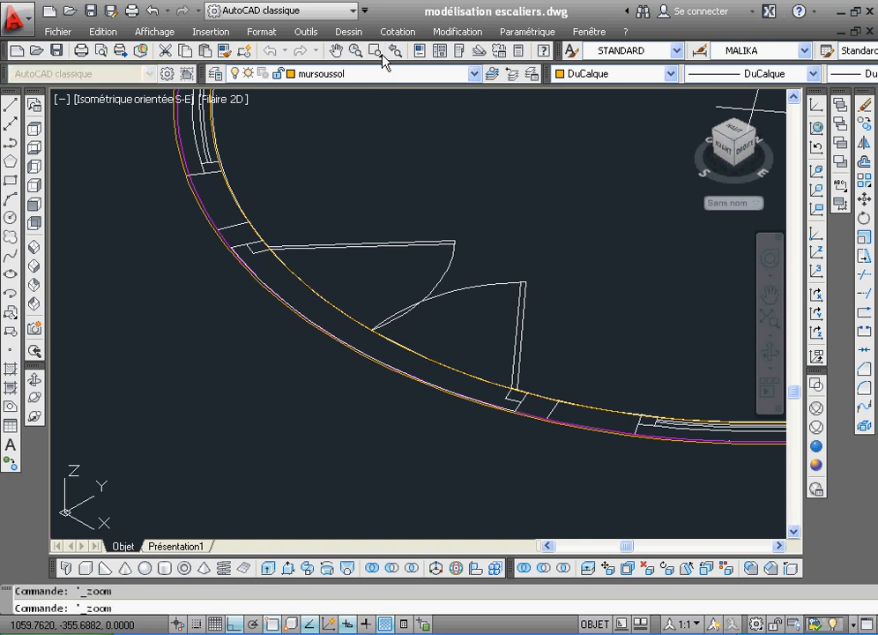
click(296, 250)
click(341, 310)
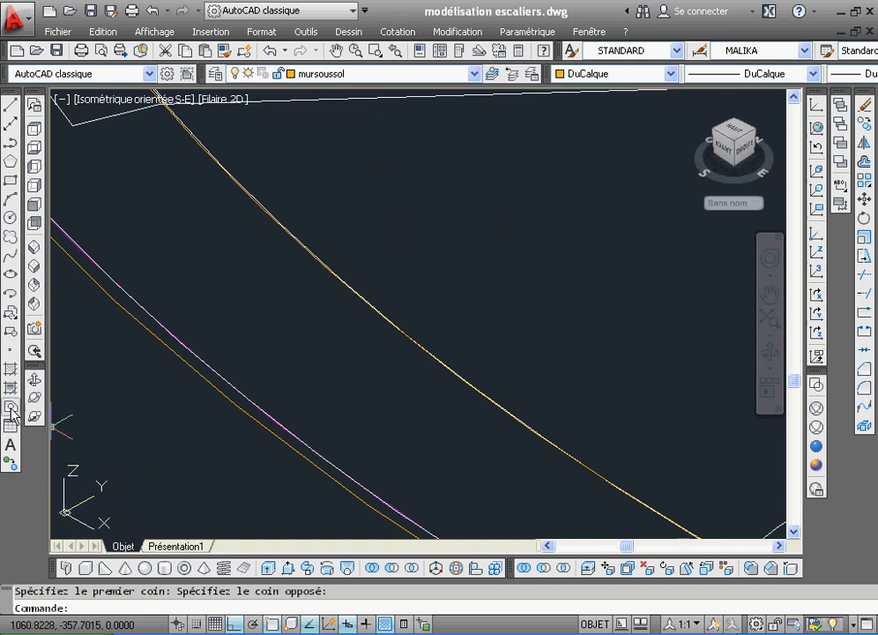
click(11, 407)
click(430, 357)
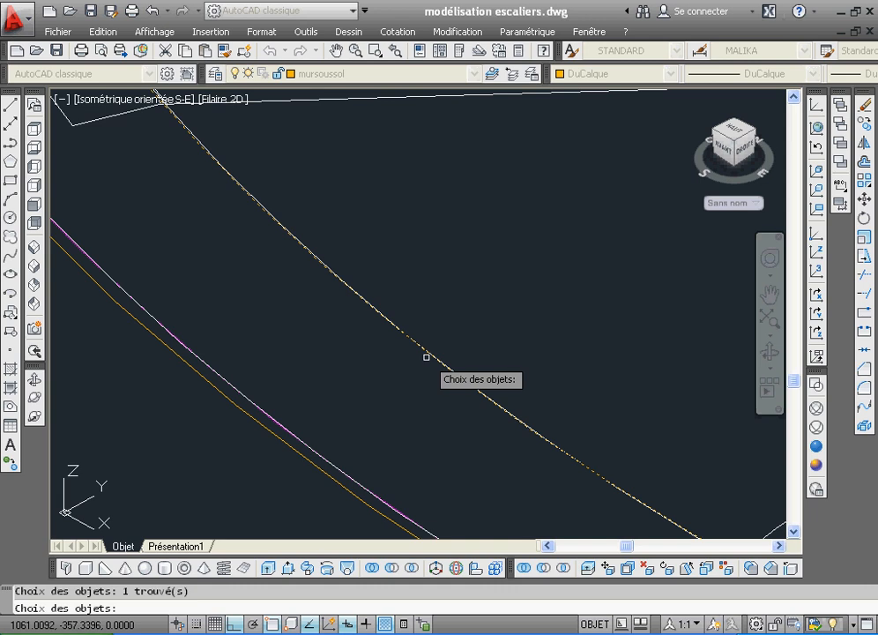
key(Return)
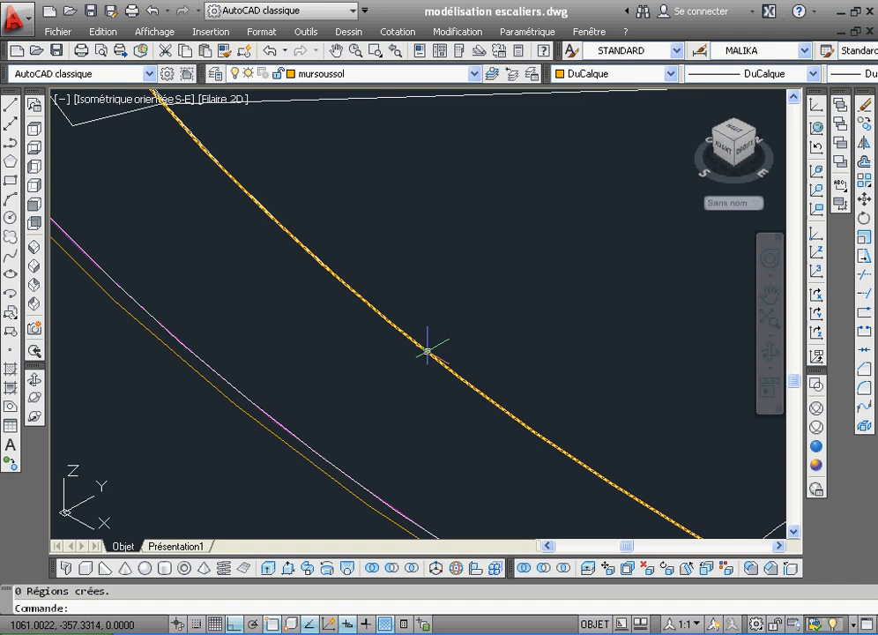
Undo the region attempts and the current colour change, going back to the full building plan.
click(395, 50)
click(395, 50)
click(268, 55)
click(268, 55)
click(268, 56)
click(268, 55)
click(268, 56)
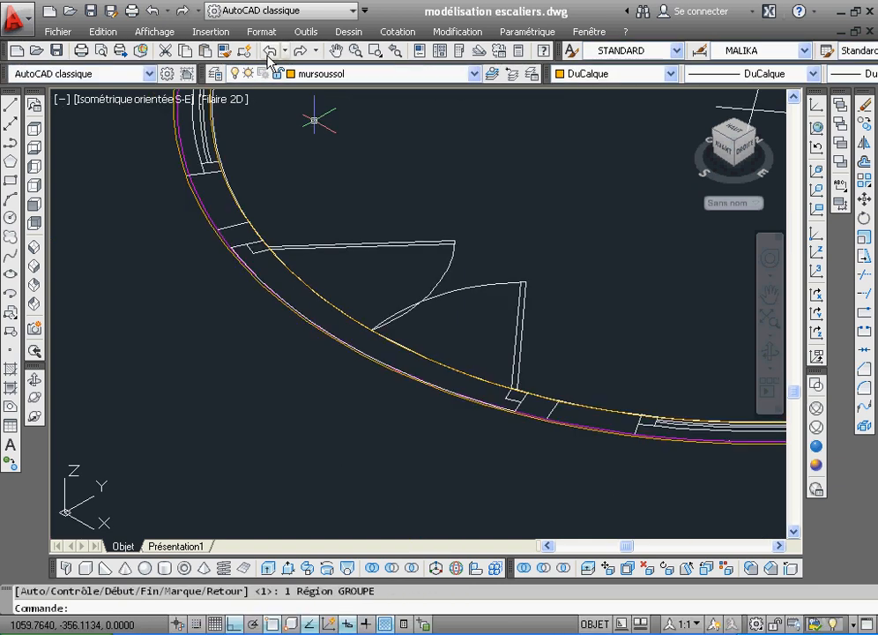
click(268, 55)
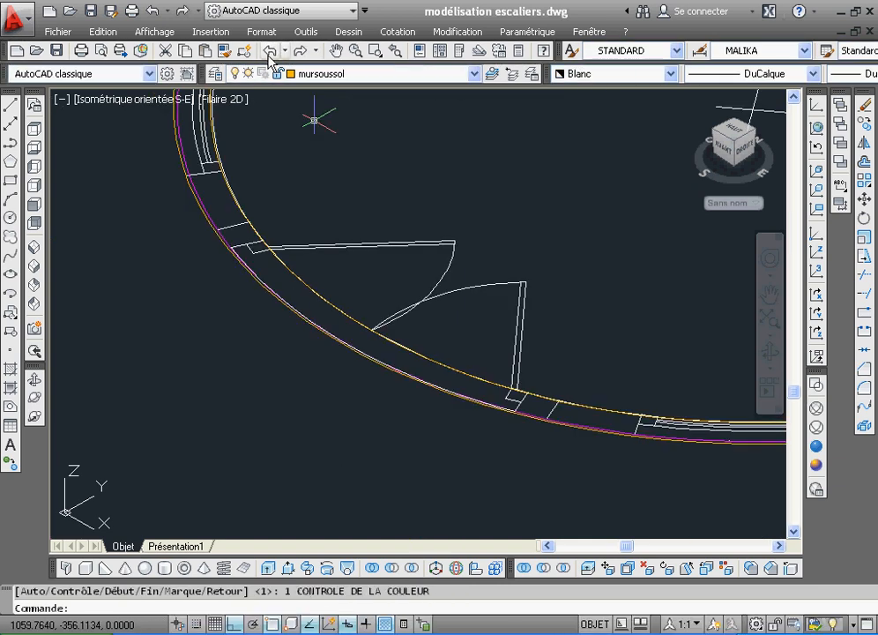
click(268, 55)
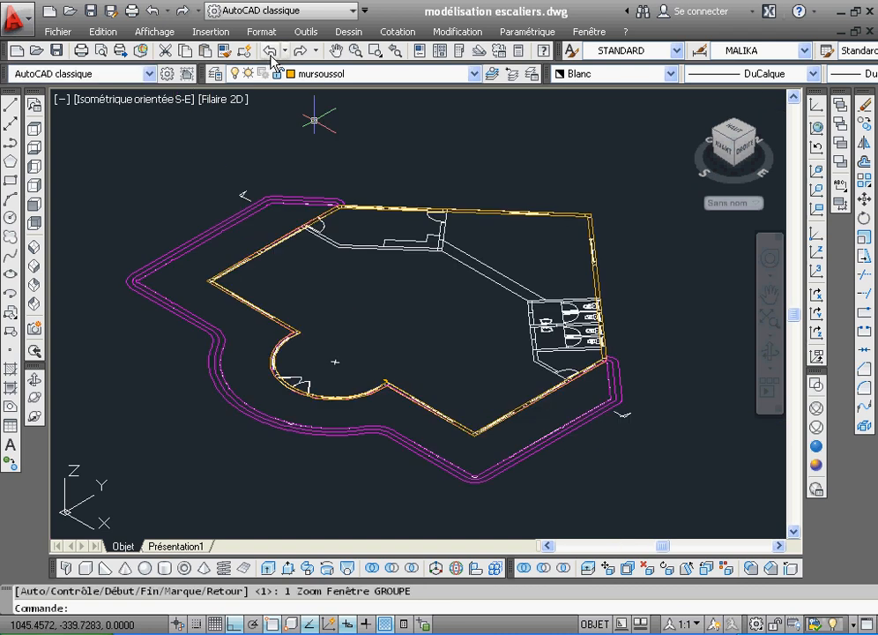
Delete the inner wall contour at the rounded bay.
click(201, 307)
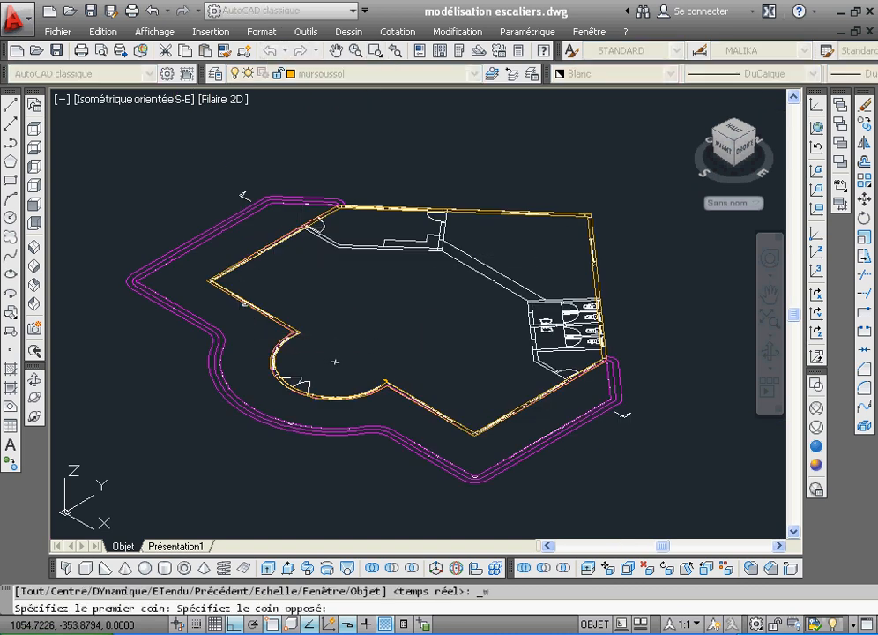
click(385, 413)
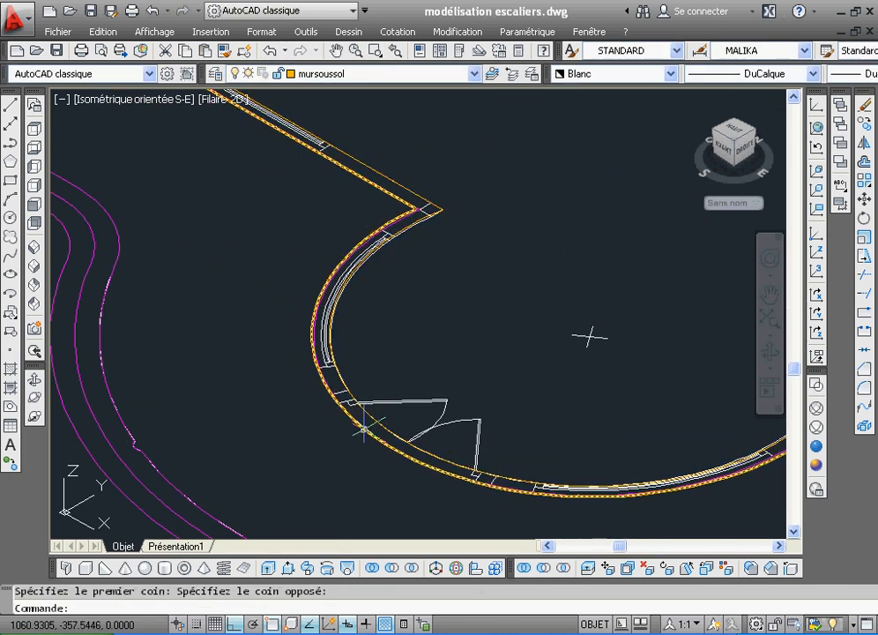
click(368, 413)
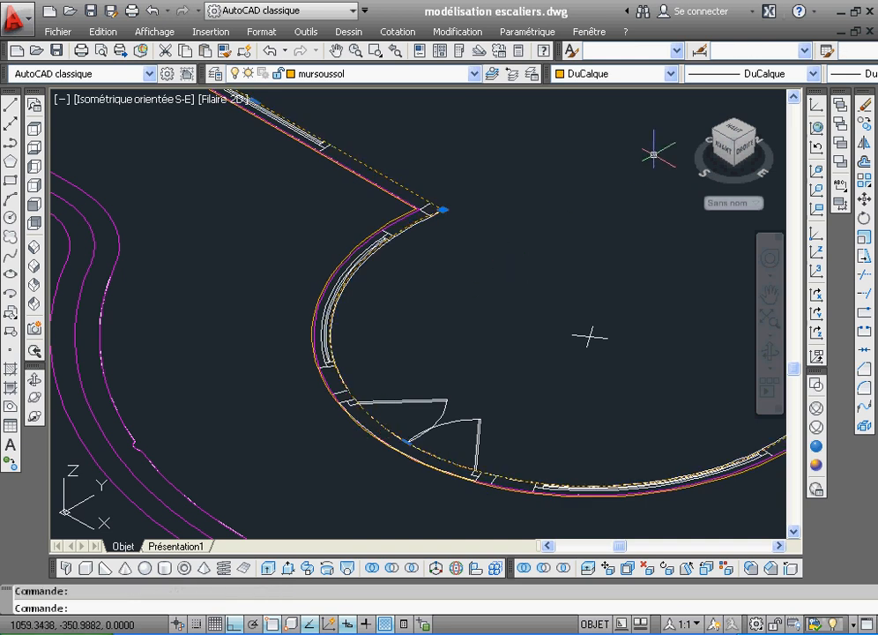
click(866, 106)
Offset the outer wall contour with the Par (through point) option to the inner wall face at the bay's door swing.
click(865, 165)
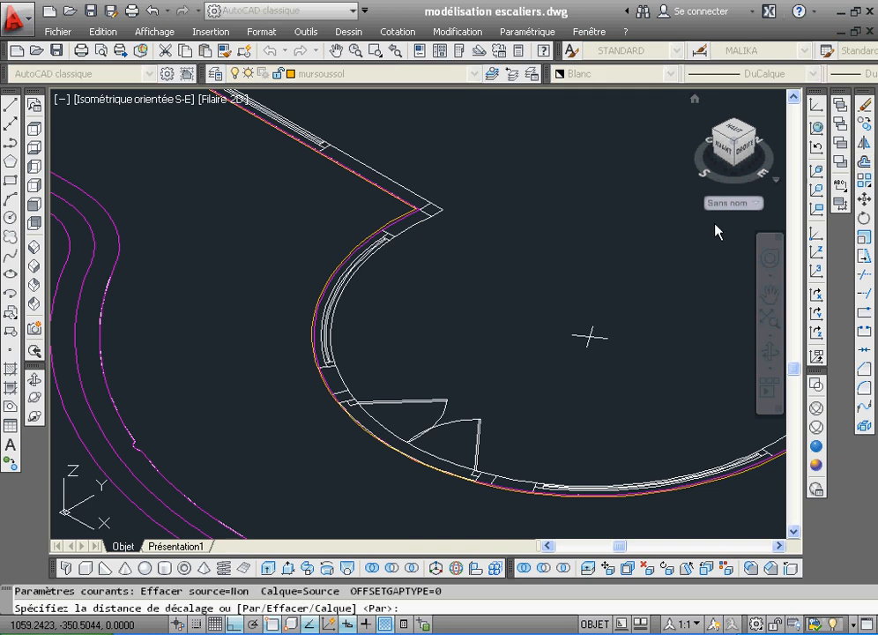
right_click(481, 315)
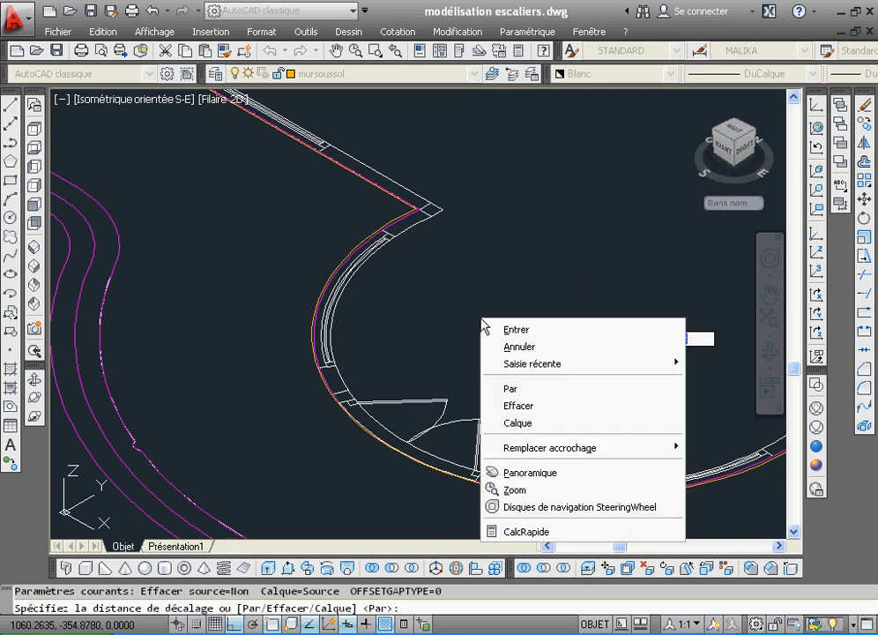
click(508, 388)
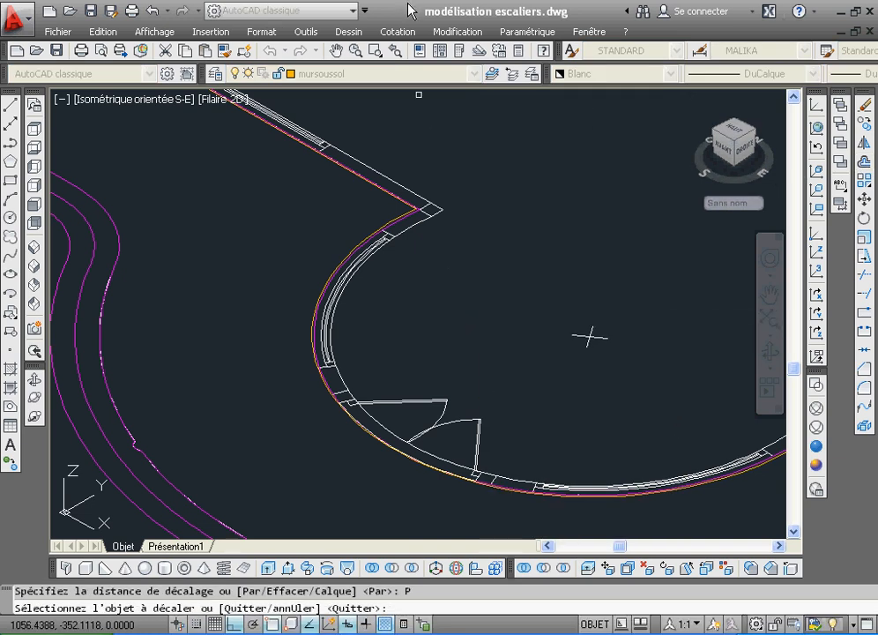
click(376, 50)
click(343, 394)
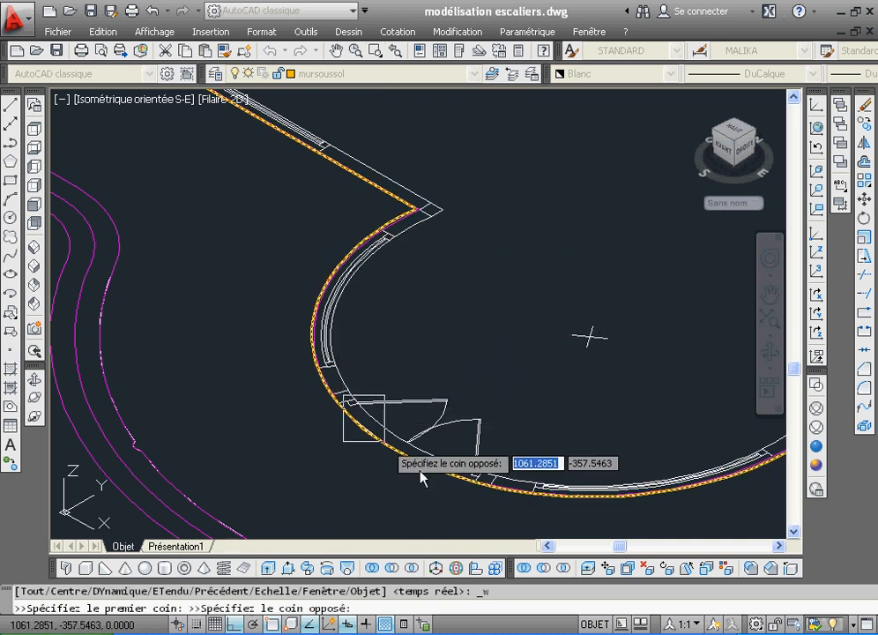
click(590, 336)
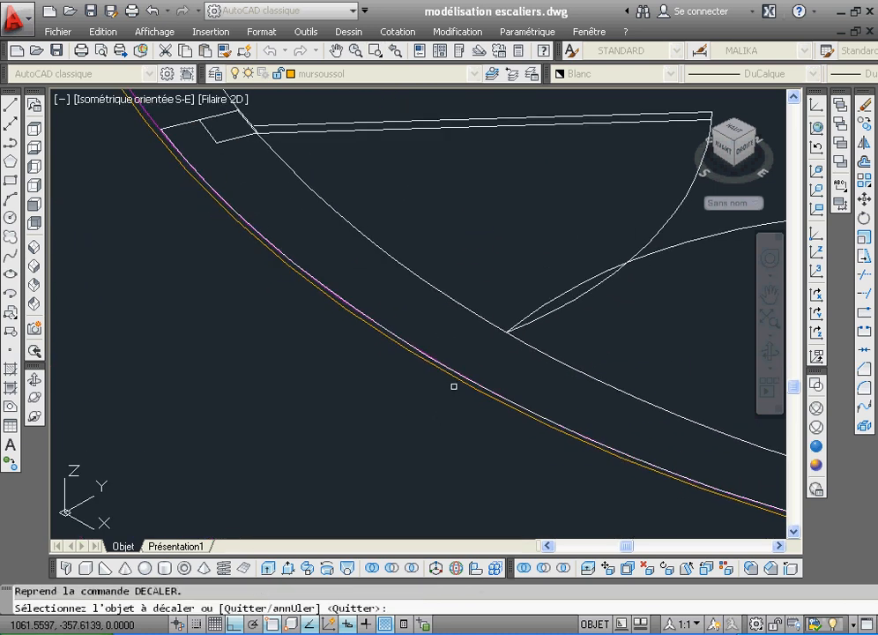
click(455, 380)
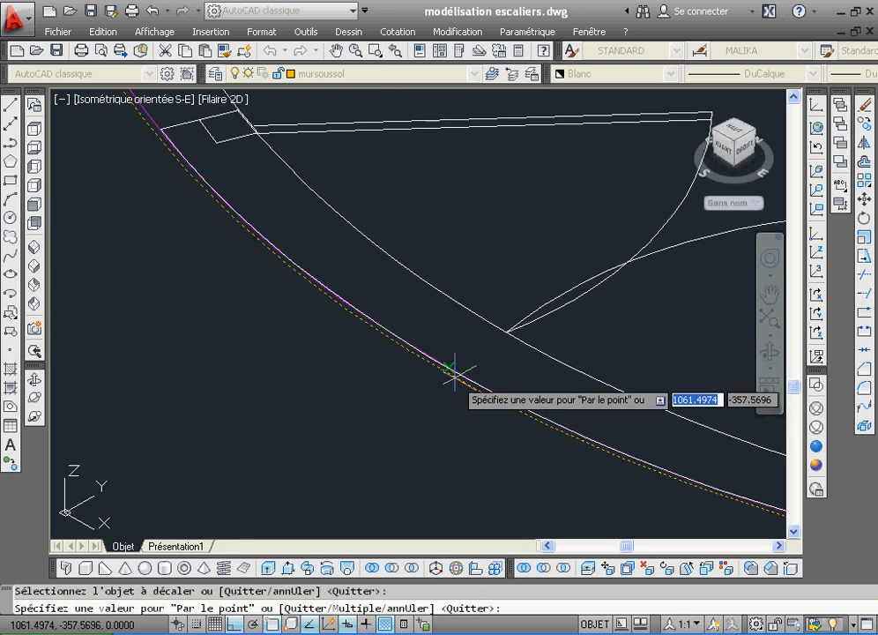
click(508, 331)
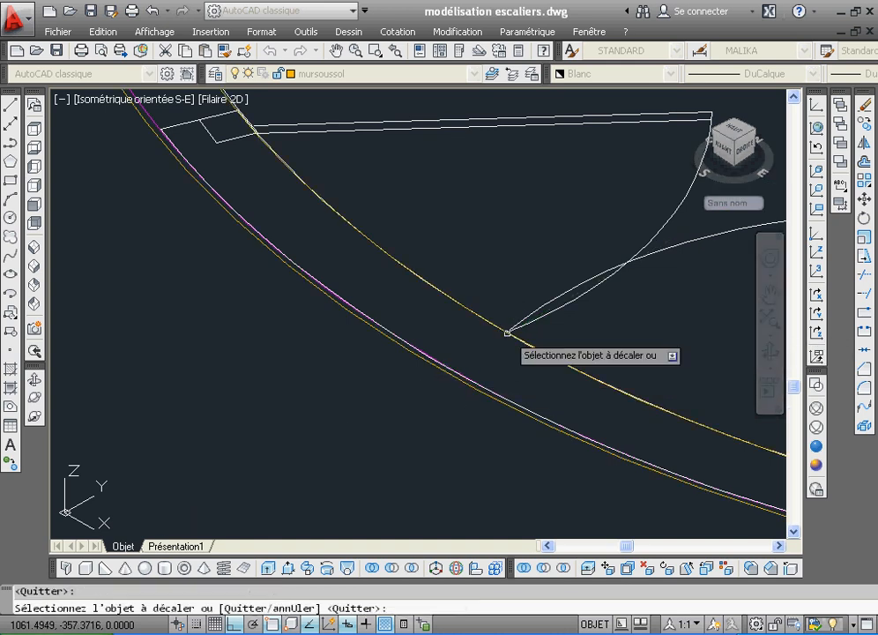
right_click(503, 301)
click(528, 312)
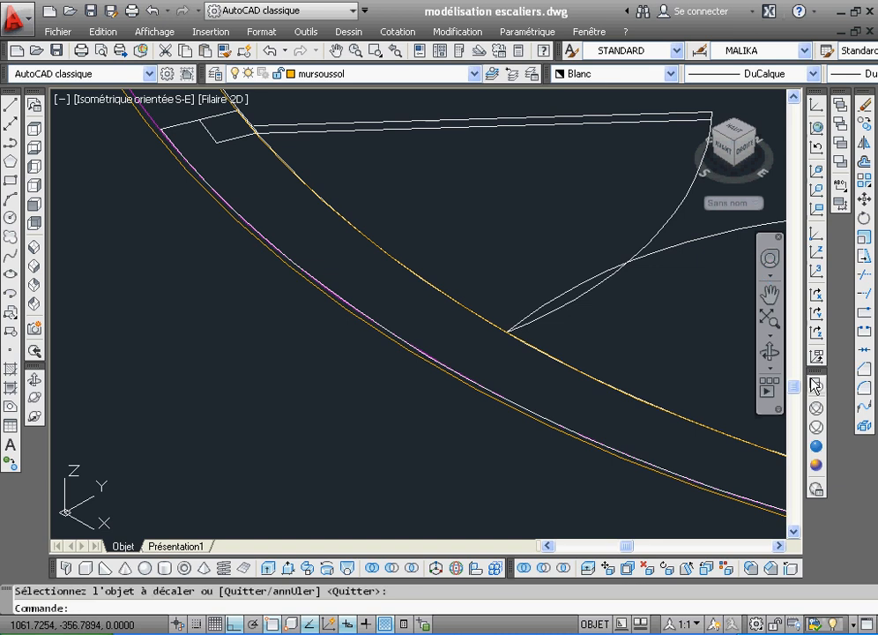
Convert the new inner wall contour into a region and set its colour to DuCalque.
click(9, 408)
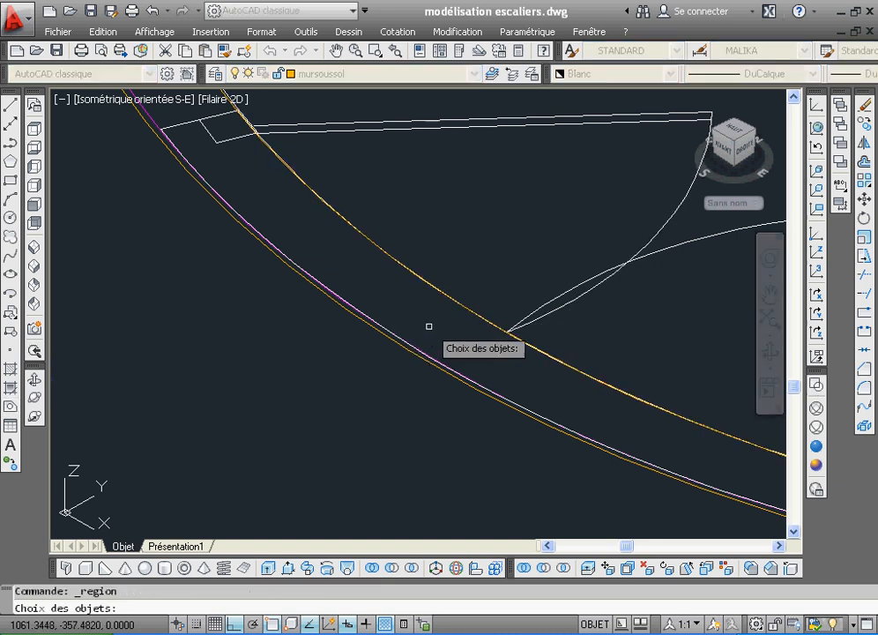
click(444, 296)
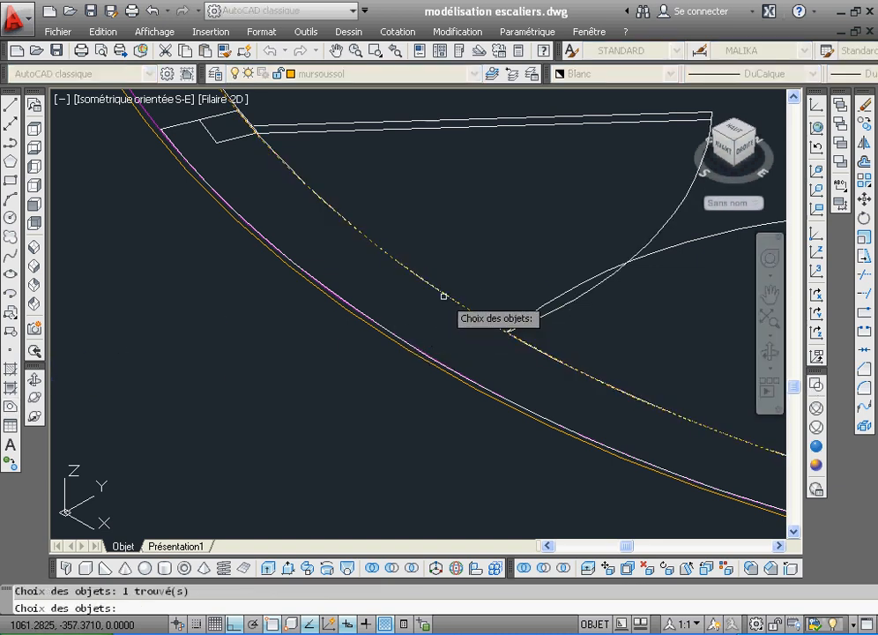
key(Return)
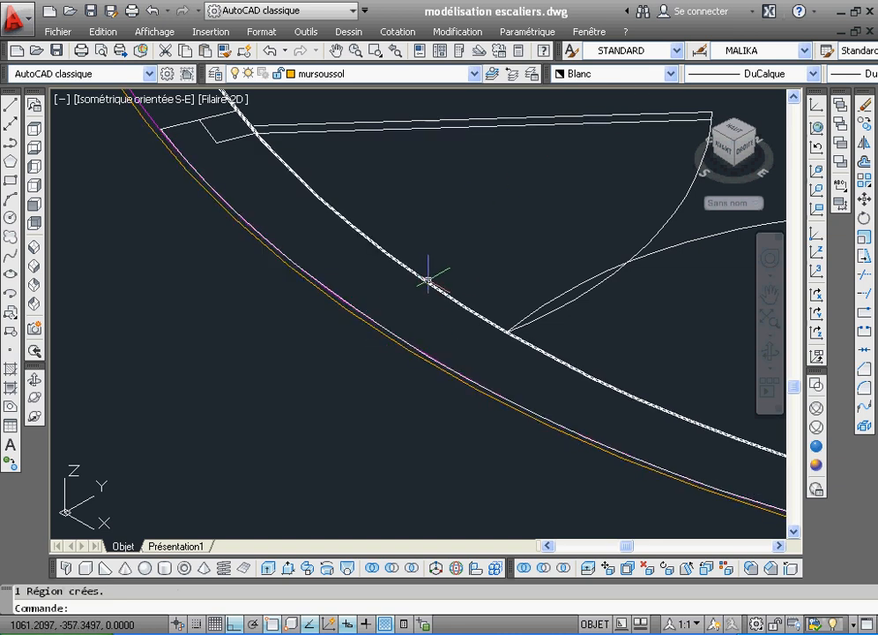
click(428, 280)
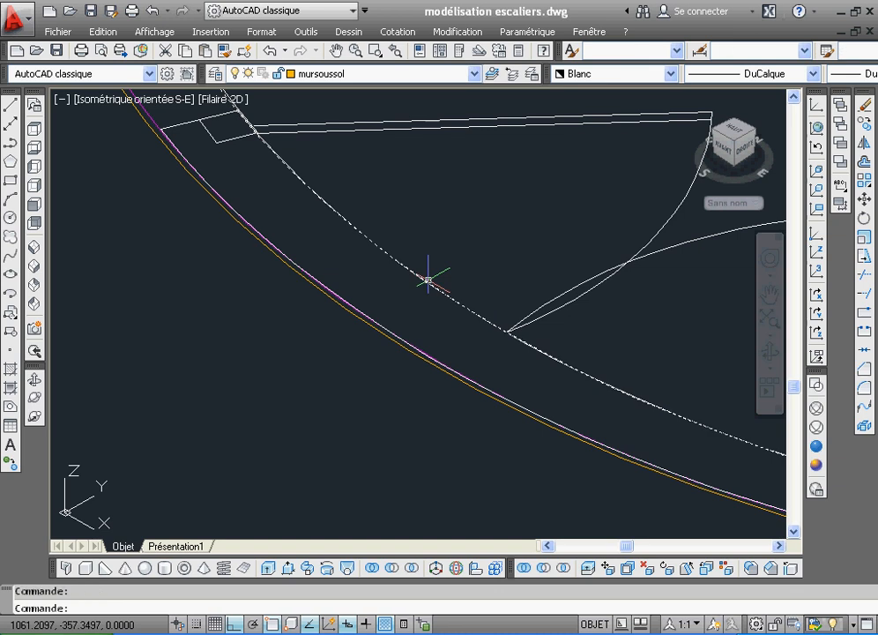
click(671, 74)
click(638, 91)
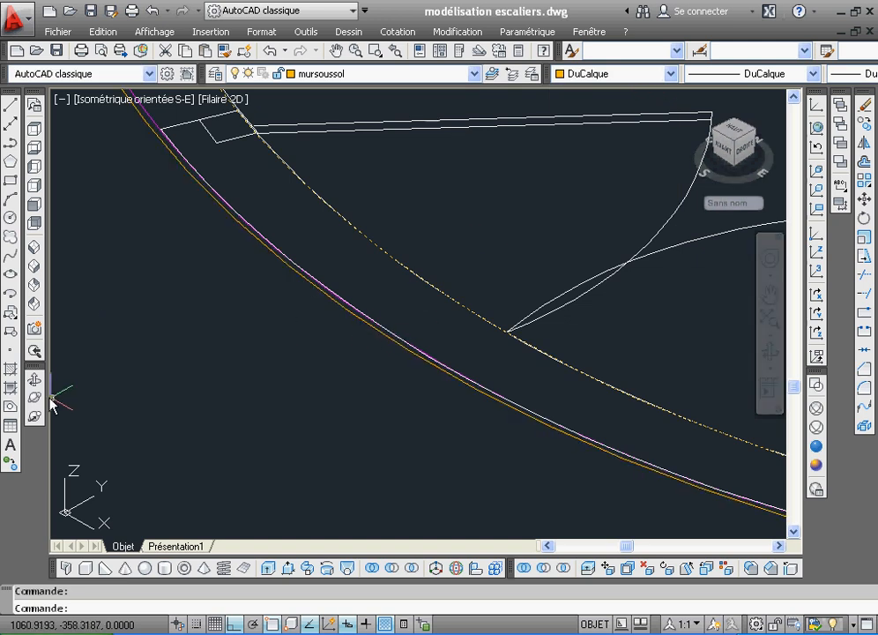
Convert the outer wall contour into a region and set its colour to DuCalque.
click(12, 408)
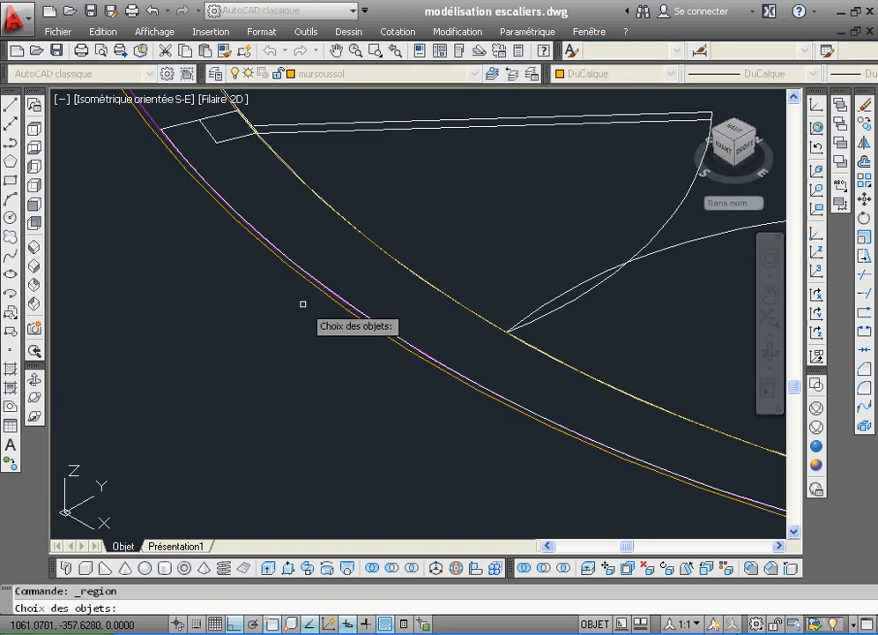
click(368, 323)
key(Return)
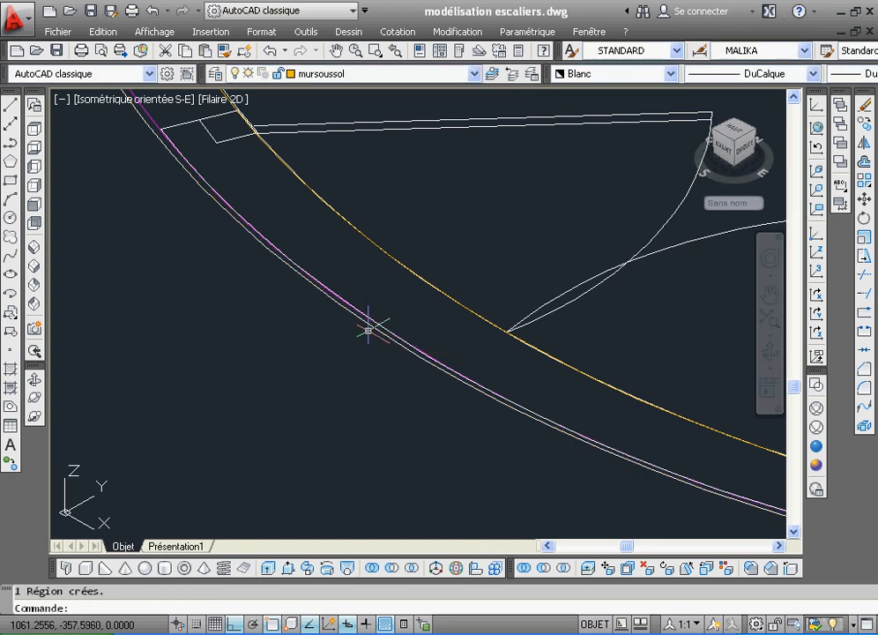
click(671, 73)
click(641, 89)
key(Escape)
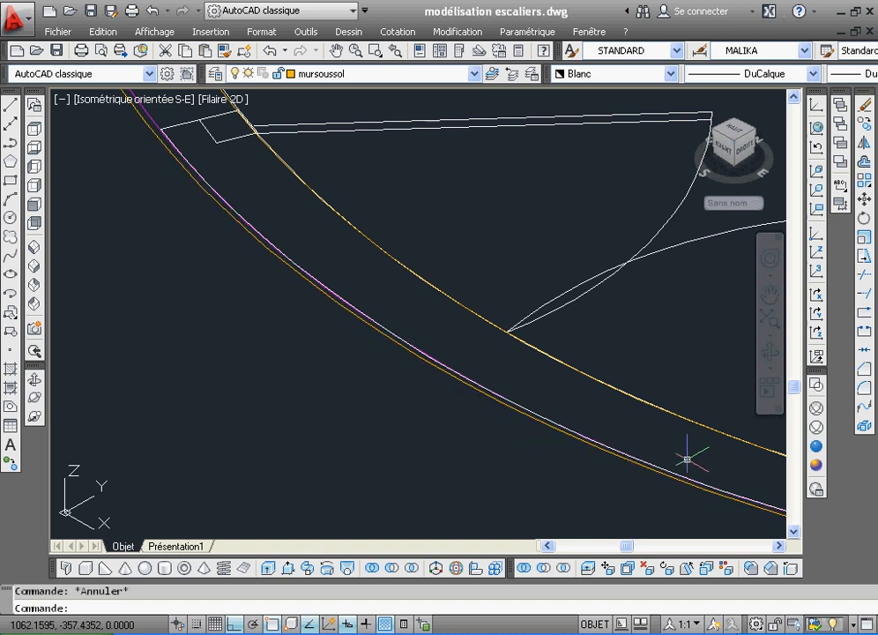
Subtract the inner wall region from the outer wall region.
click(543, 568)
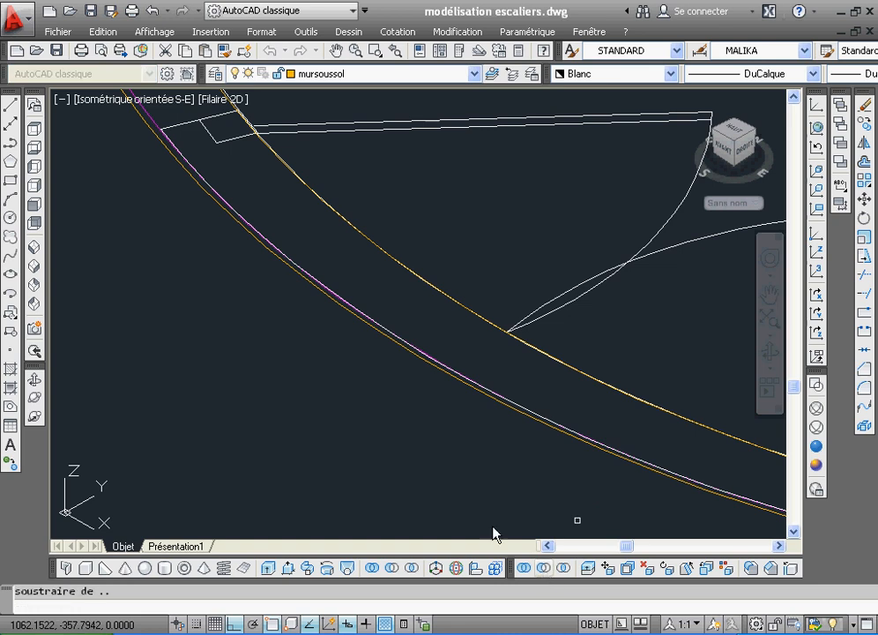
click(395, 346)
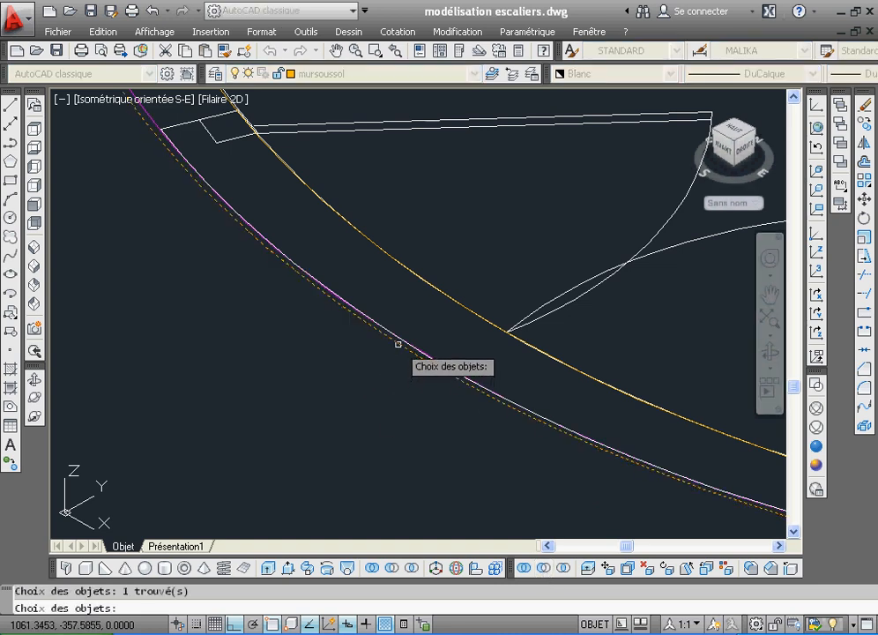
key(Return)
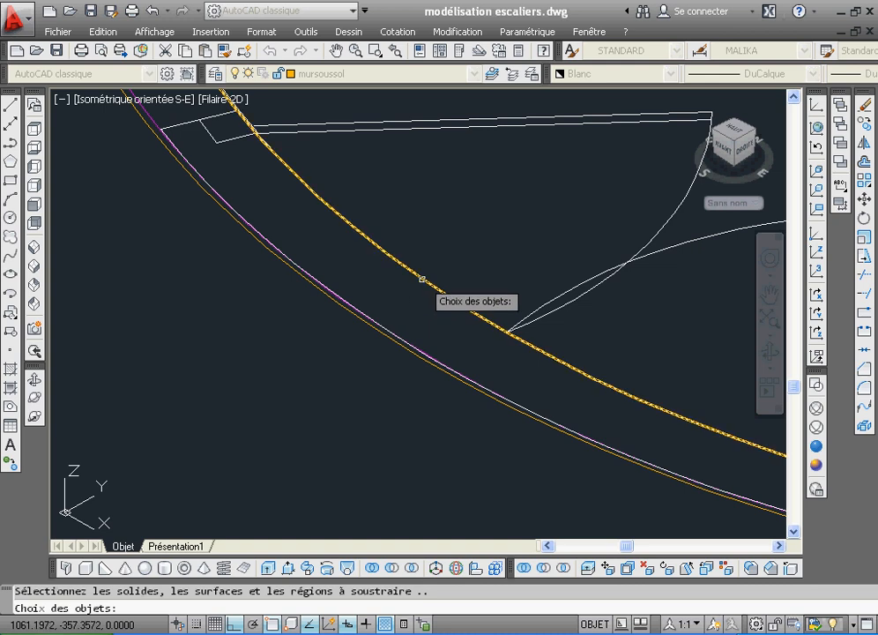
click(419, 284)
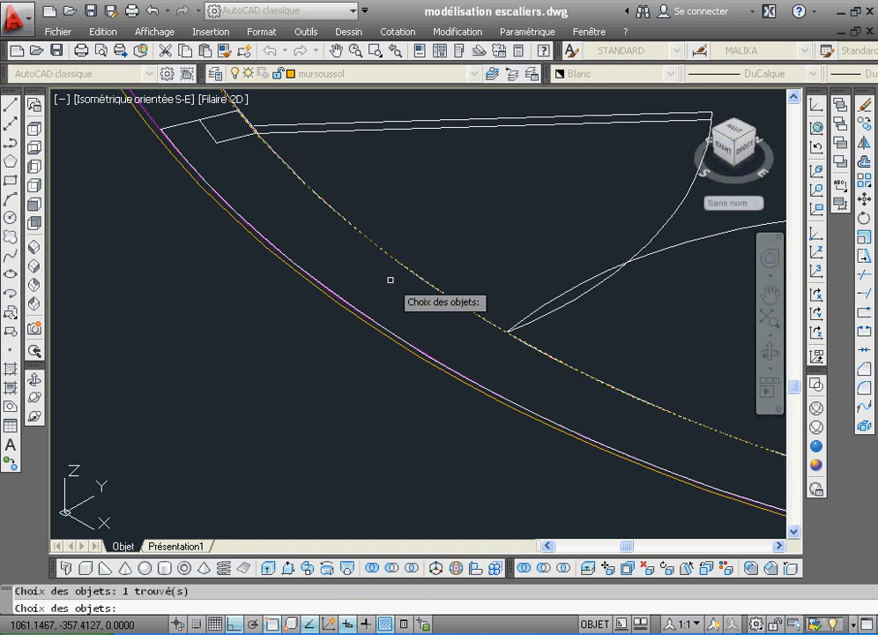
key(Return)
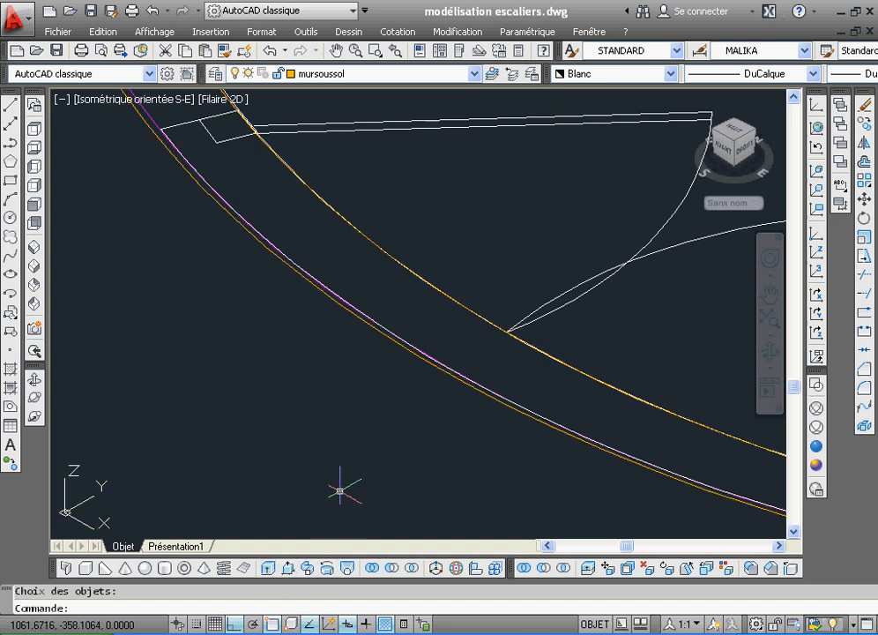
Try to extrude the subtracted wall region downward to a freely picked height and check it on the whole building.
click(268, 569)
click(479, 314)
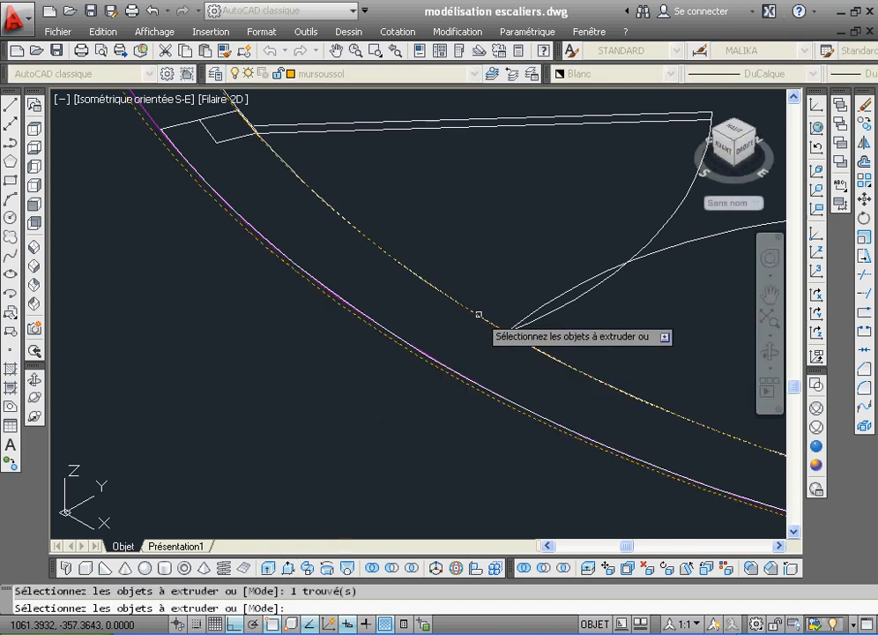
right_click(491, 284)
click(506, 290)
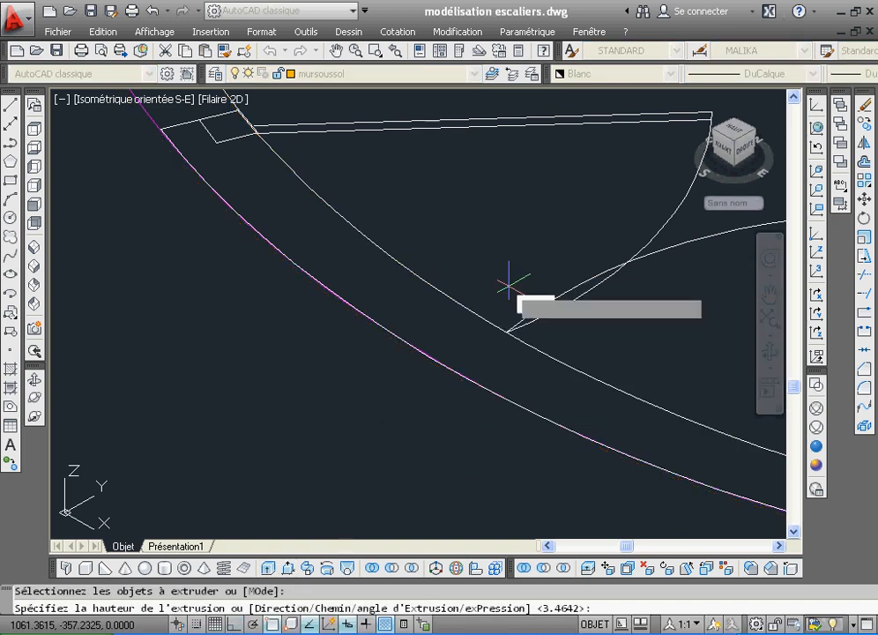
click(460, 406)
text(à;'()
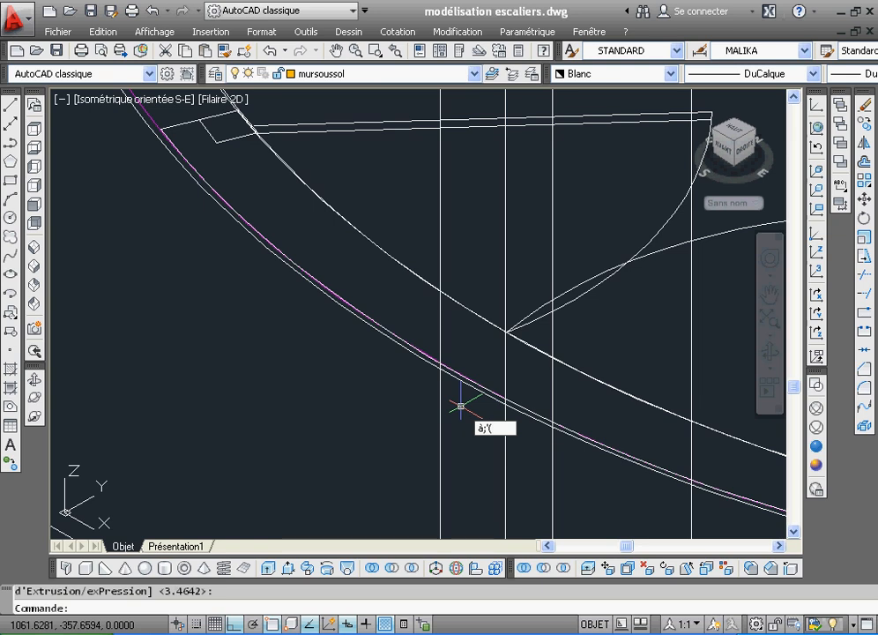
key(Return)
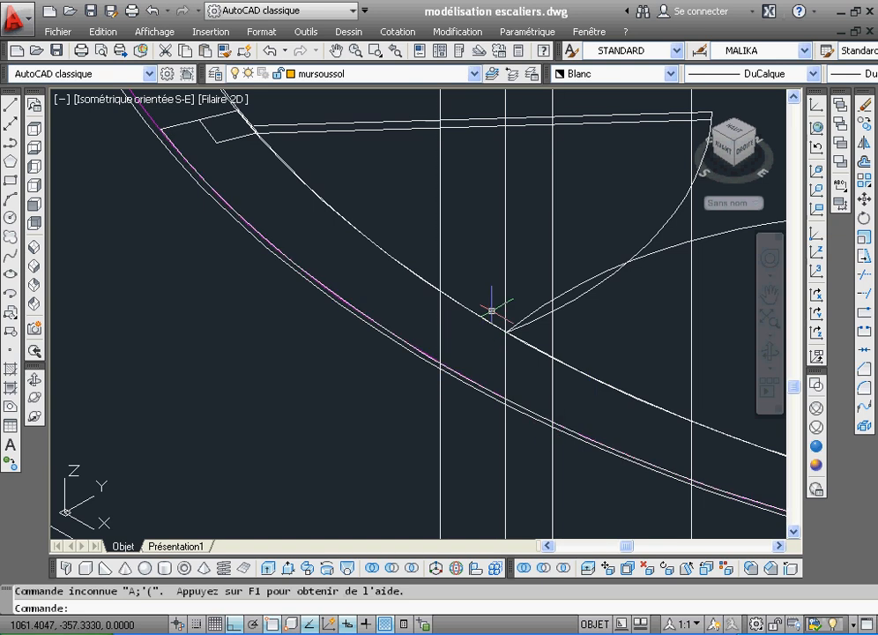
click(396, 55)
click(396, 55)
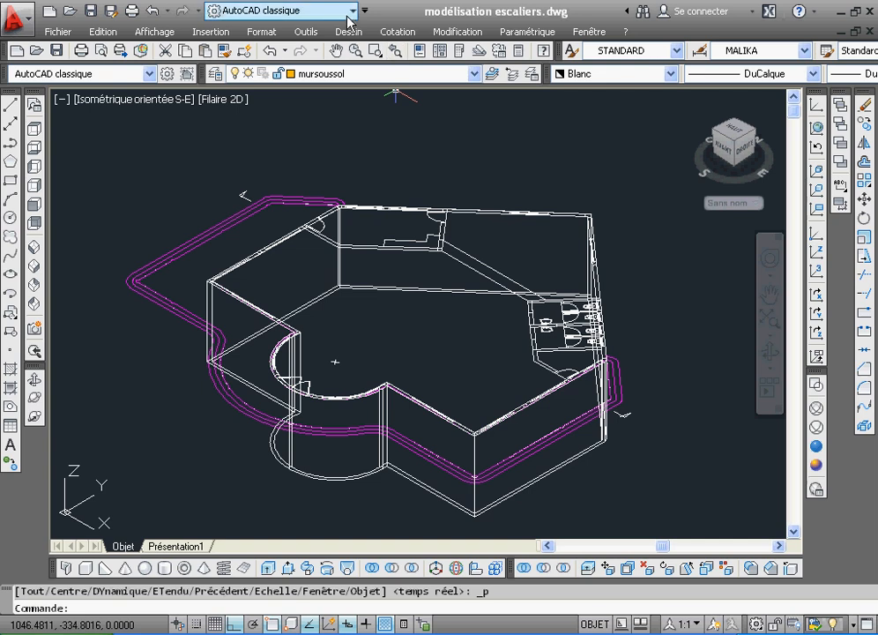
Undo the view change and the wall region's extrusion.
click(270, 51)
click(270, 51)
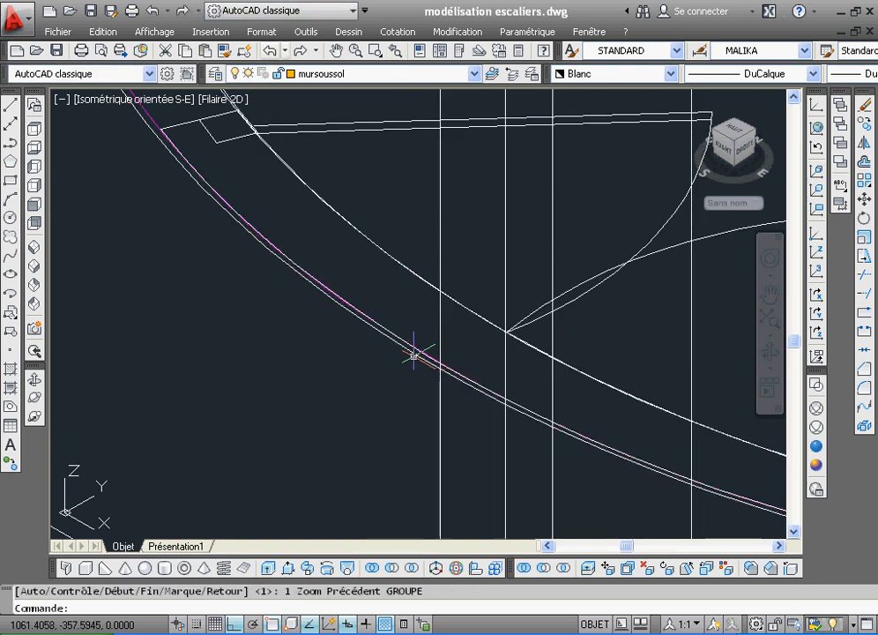
click(270, 51)
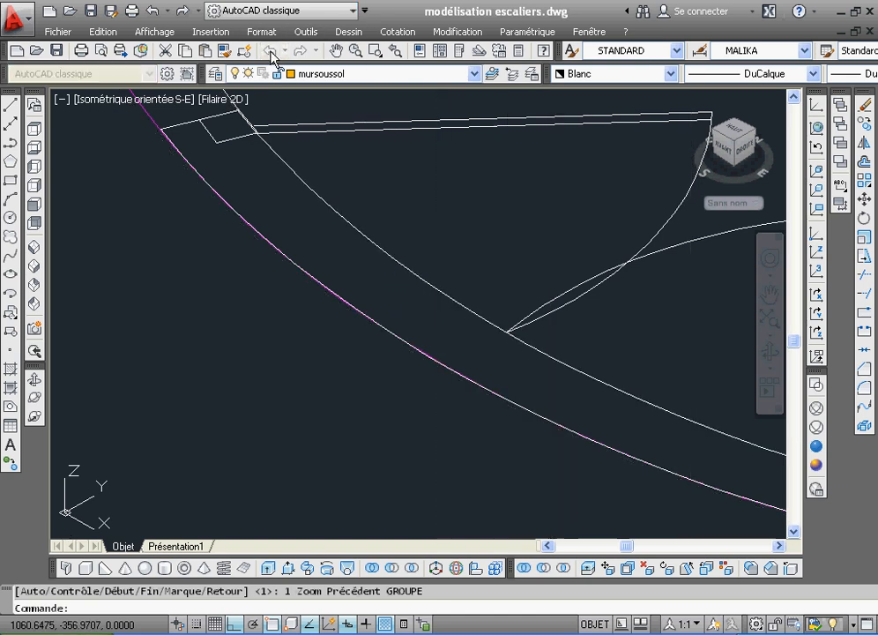
Extrude the subtracted basement wall region downward by 0.45.
click(670, 74)
click(649, 94)
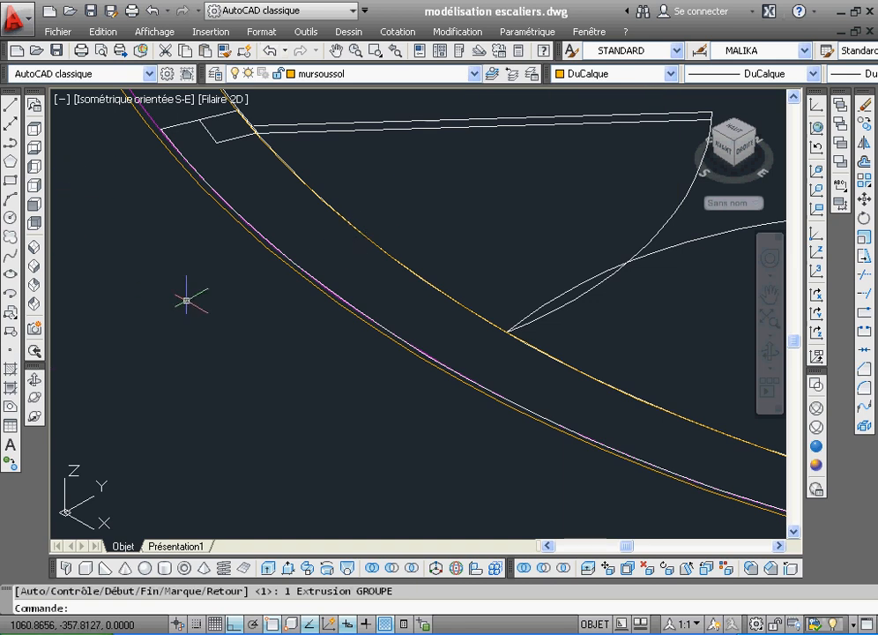
click(269, 569)
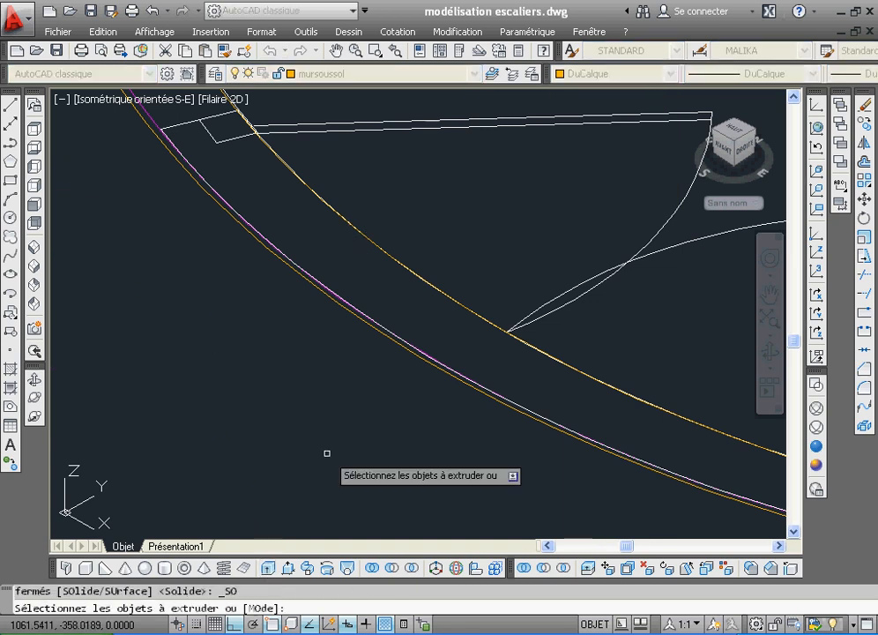
click(410, 353)
click(410, 353)
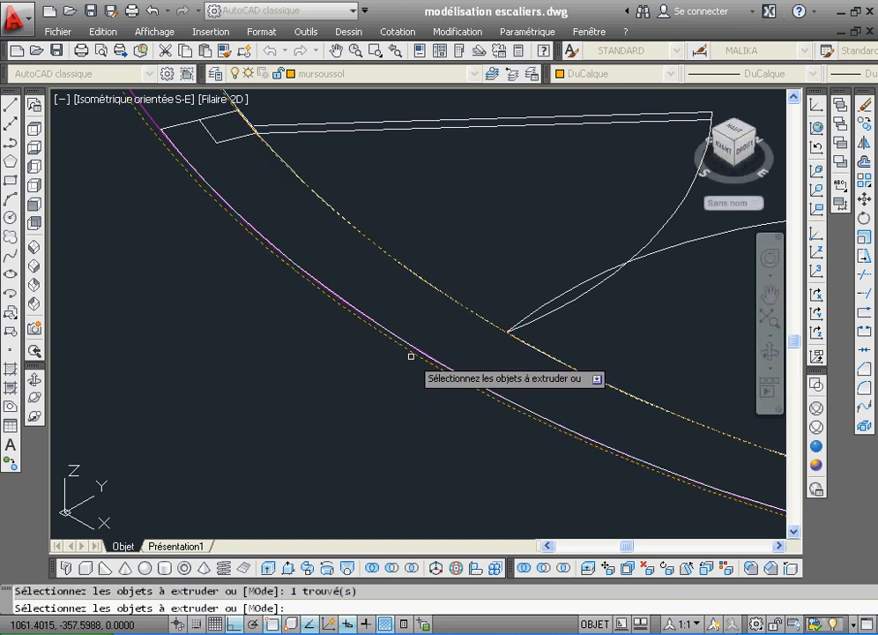
right_click(350, 378)
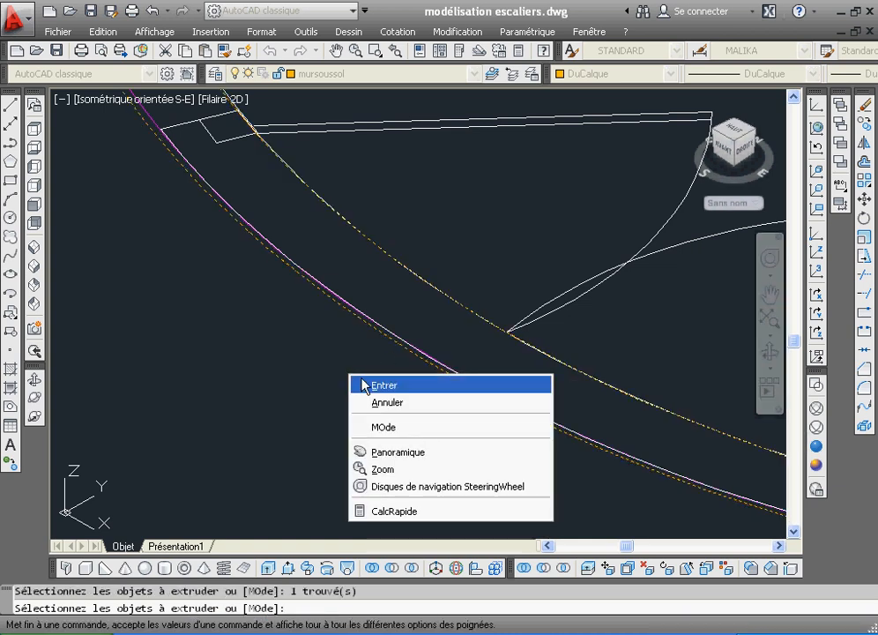
click(367, 385)
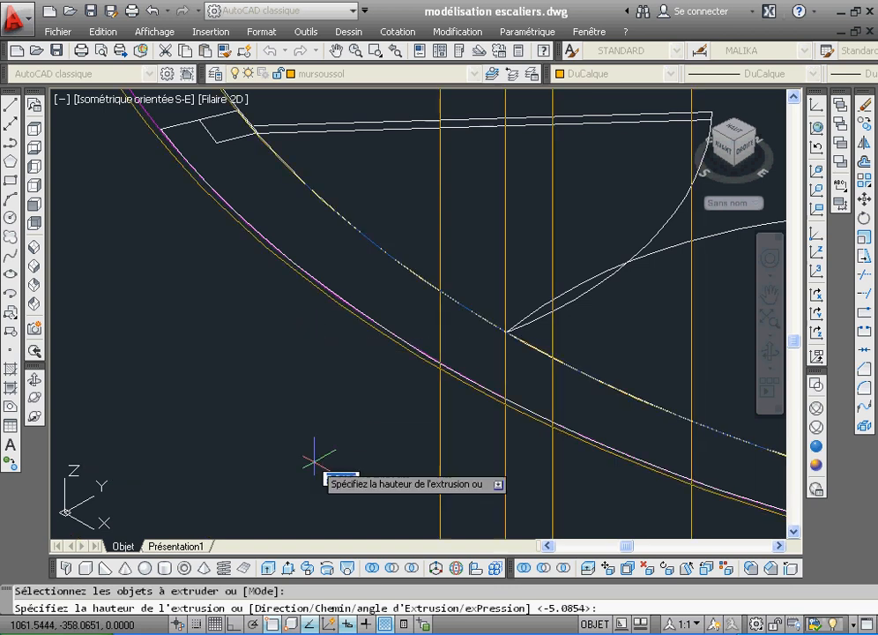
text(à)
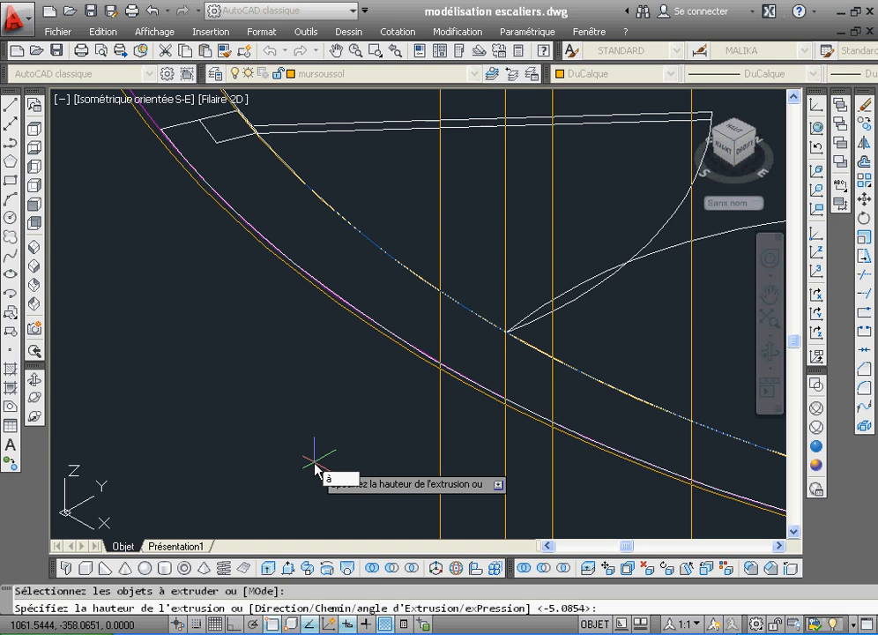
key(Caps_Lock)
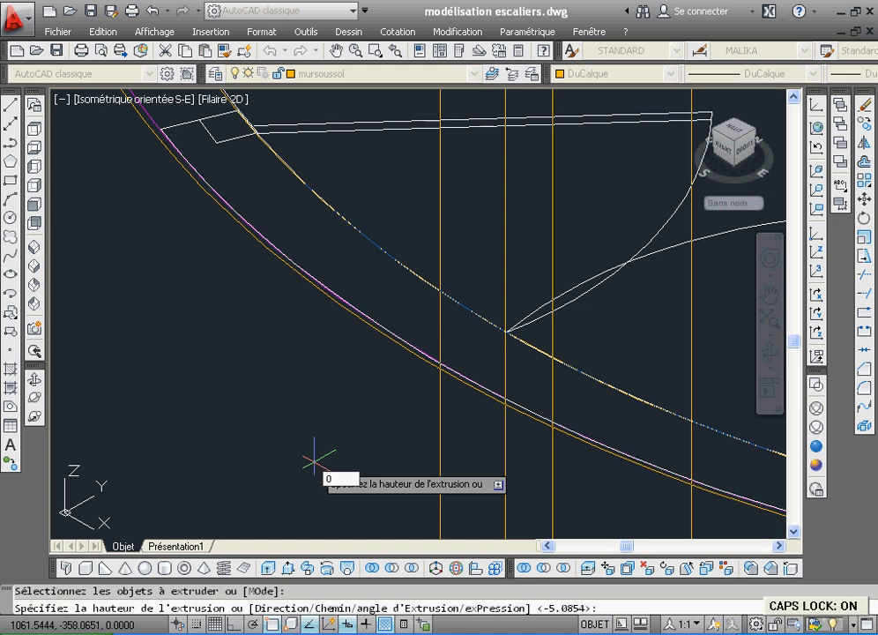
text(.)
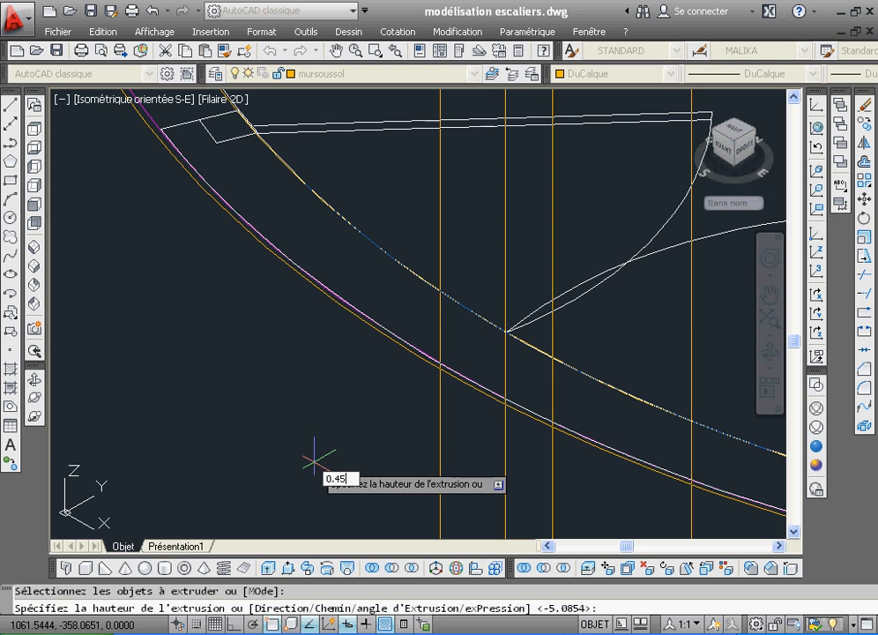
text(45)
key(Return)
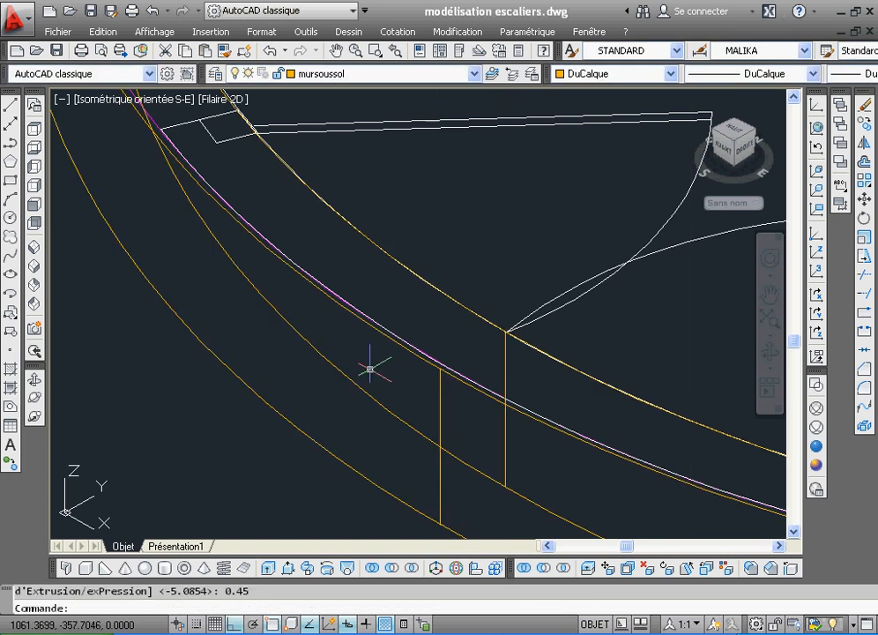
Make escalier3D the current layer, with the whole building in view.
click(395, 52)
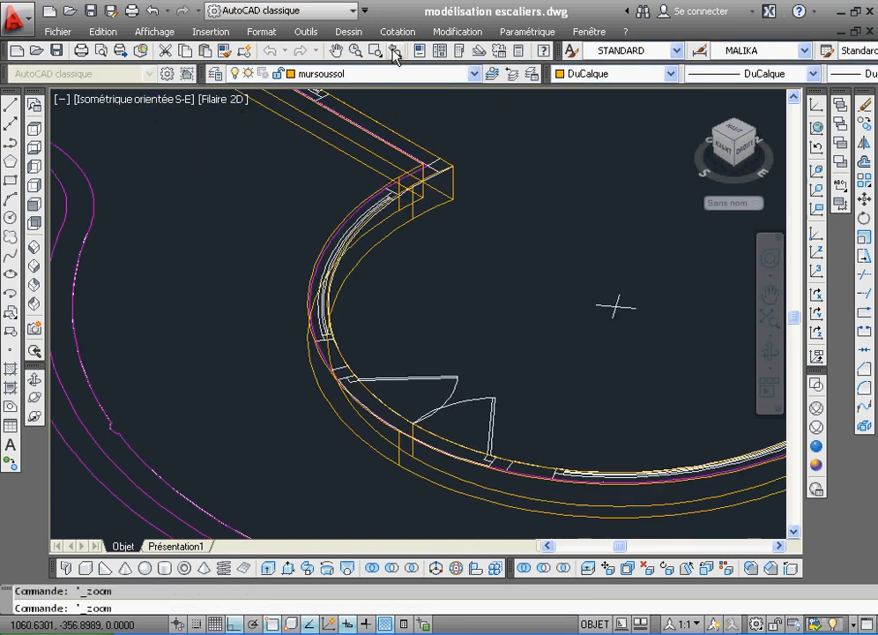
click(394, 51)
click(394, 52)
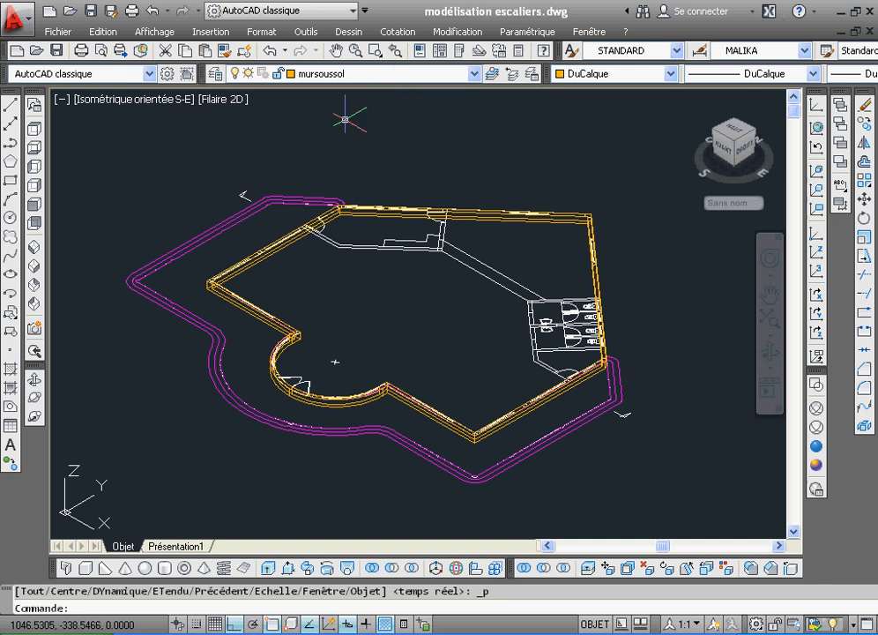
click(473, 74)
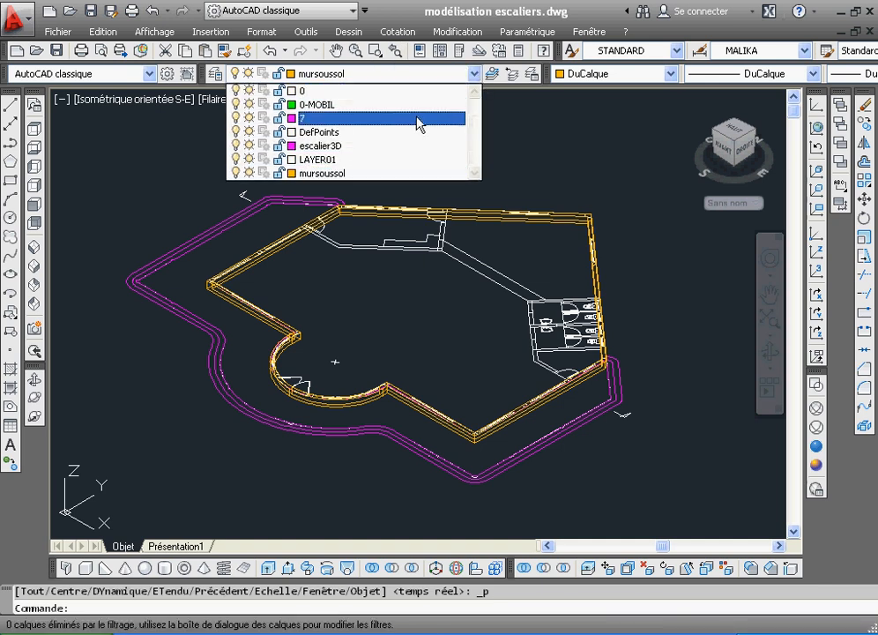
click(414, 145)
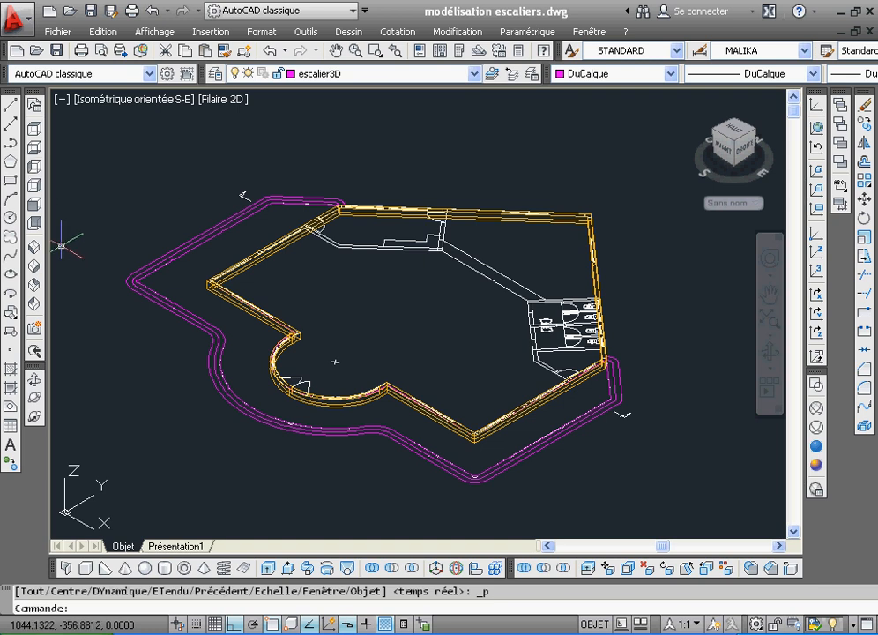
Extrude the outermost perimeter step region upward by 0.15.
click(263, 568)
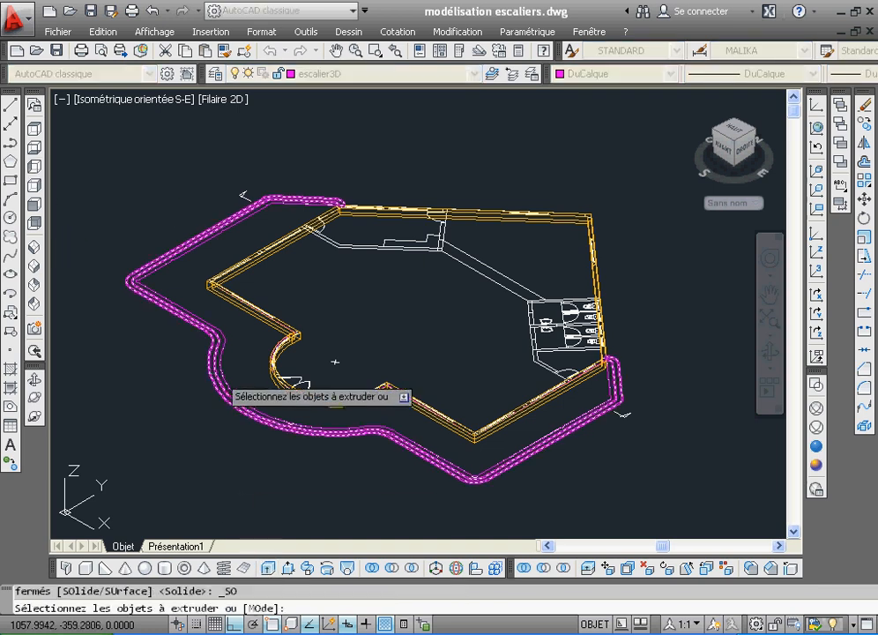
click(212, 375)
click(202, 372)
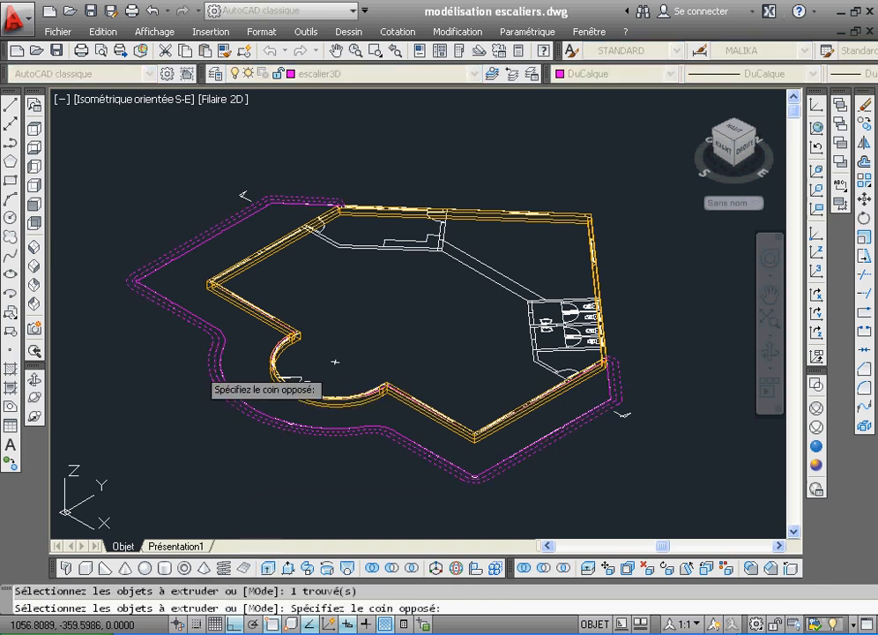
right_click(199, 374)
click(228, 382)
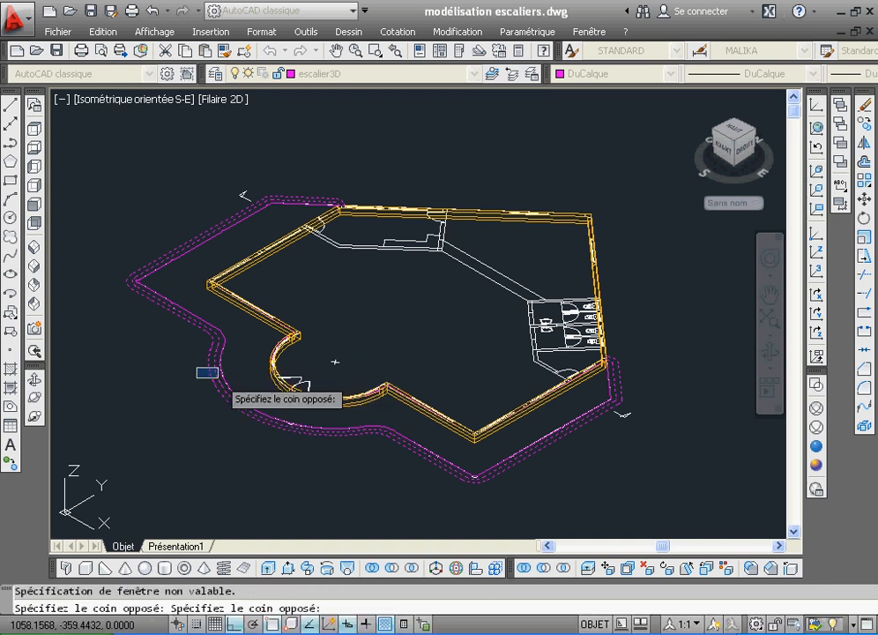
click(150, 366)
right_click(167, 370)
click(193, 384)
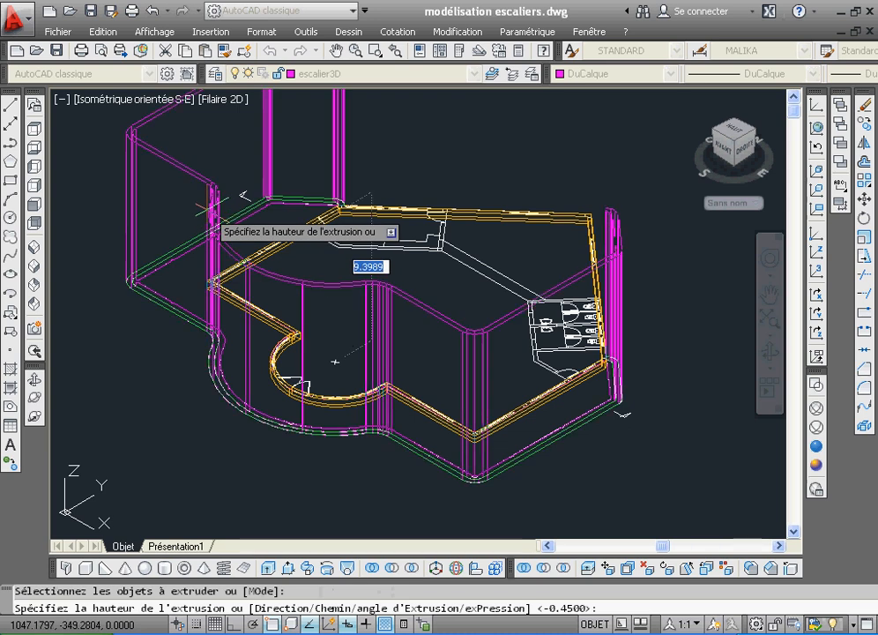
text(0.15)
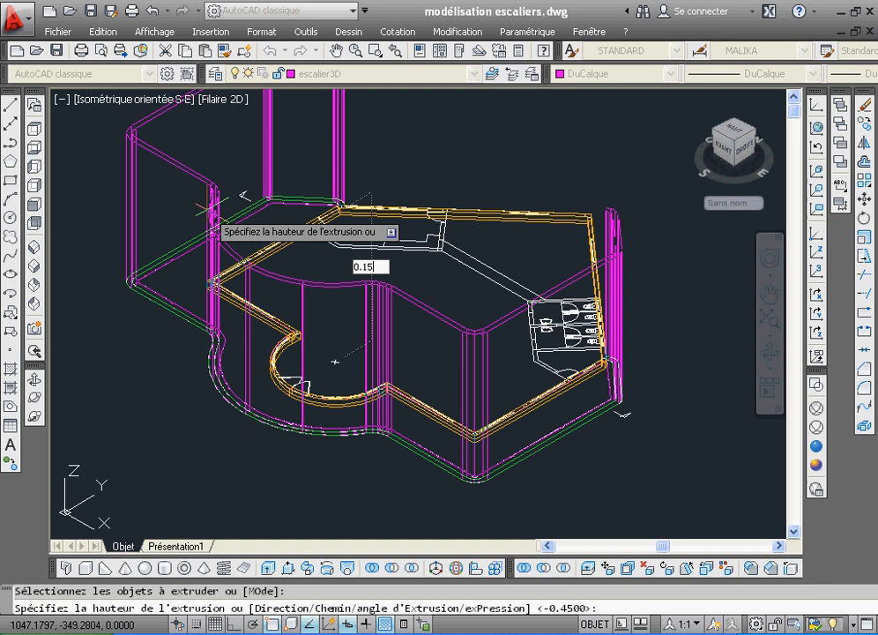
key(Return)
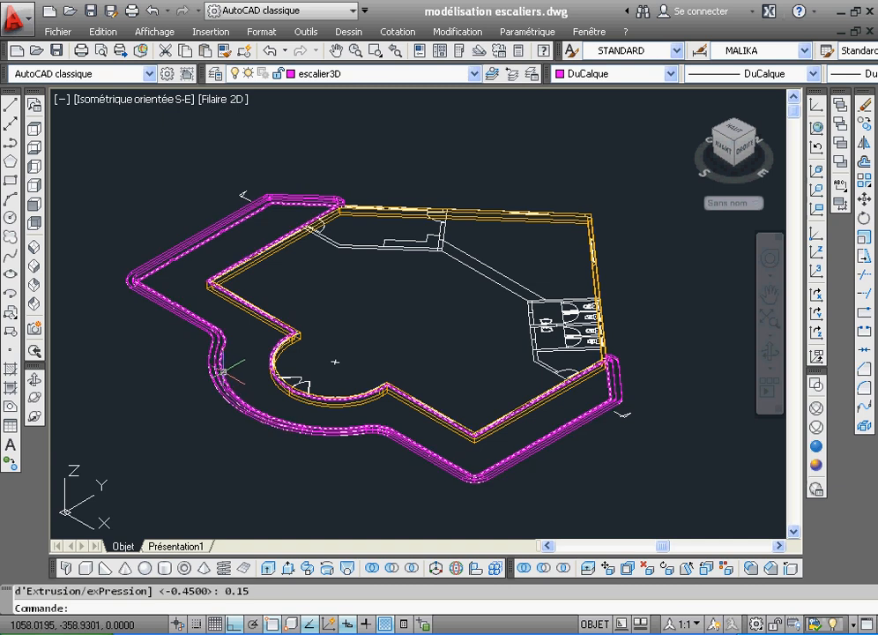
Extrude the terrace region between the perimeter stairs and the building walls downward by 0.15.
click(375, 50)
click(196, 307)
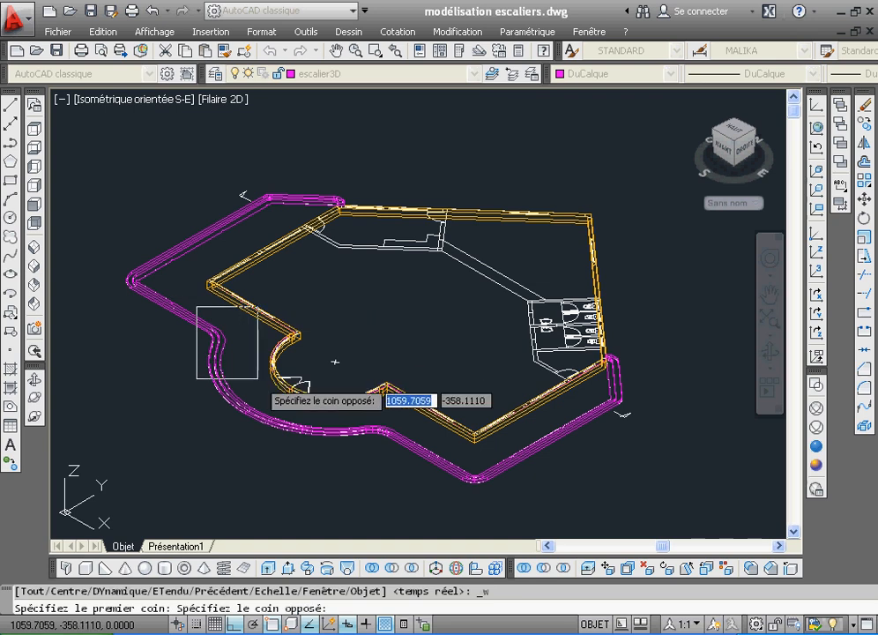
click(336, 361)
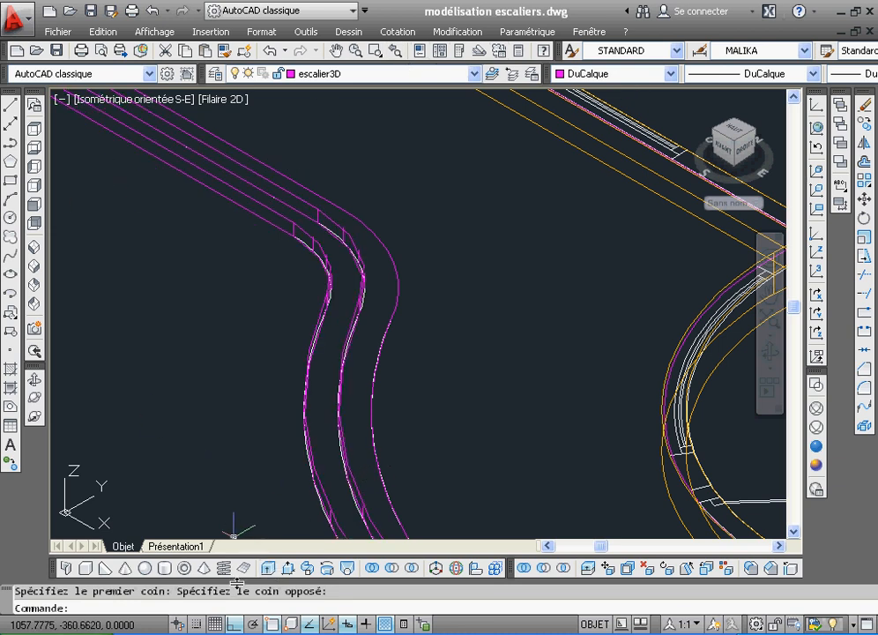
click(269, 569)
click(378, 470)
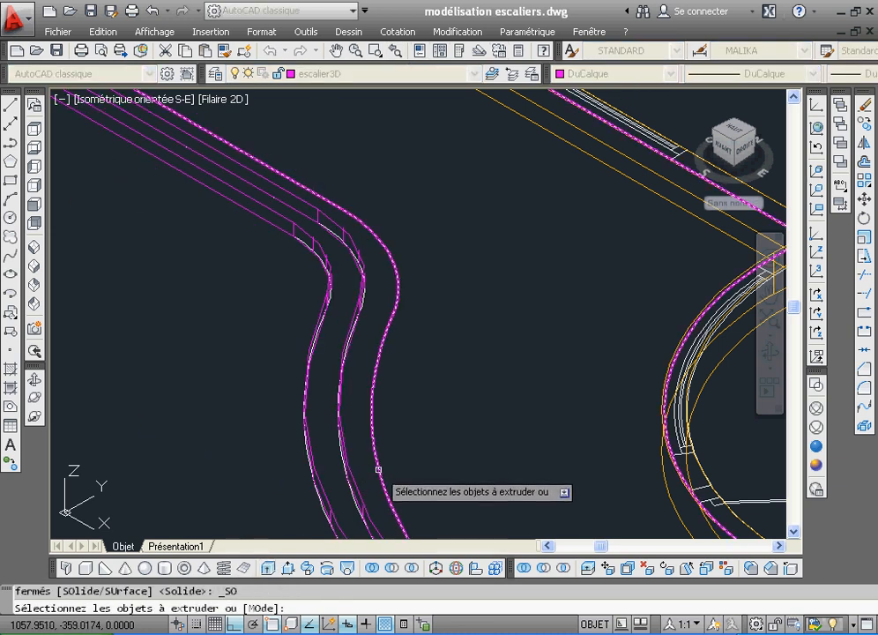
right_click(379, 469)
click(399, 481)
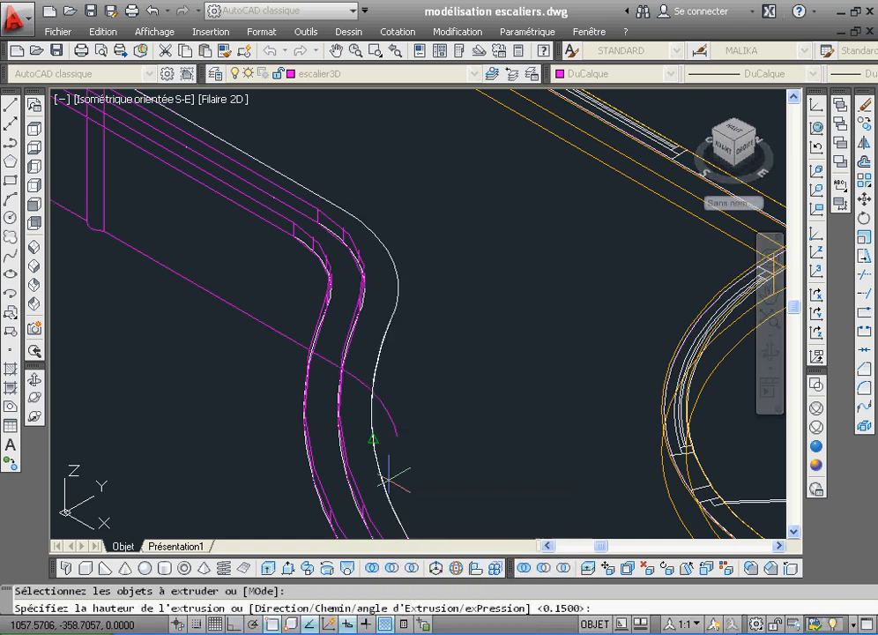
text(0.15)
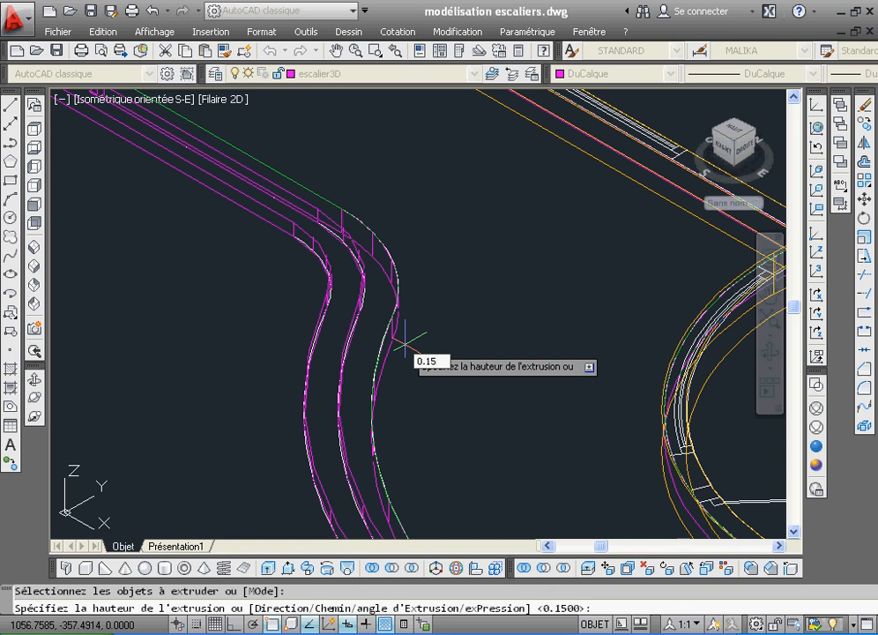
key(Return)
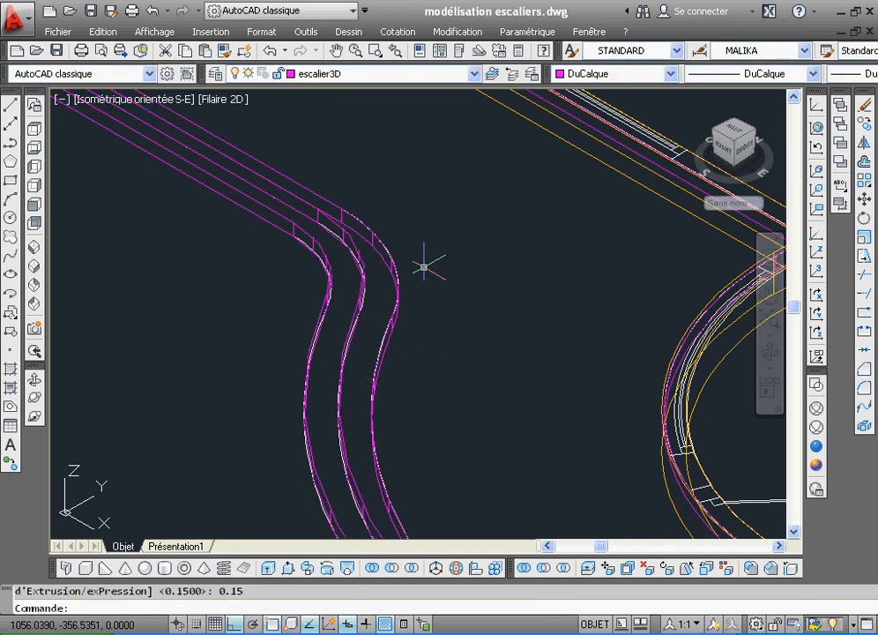
Move the extruded outermost step about 2 units outward along the X axis, exposing the original contours at the stairs' end.
click(394, 50)
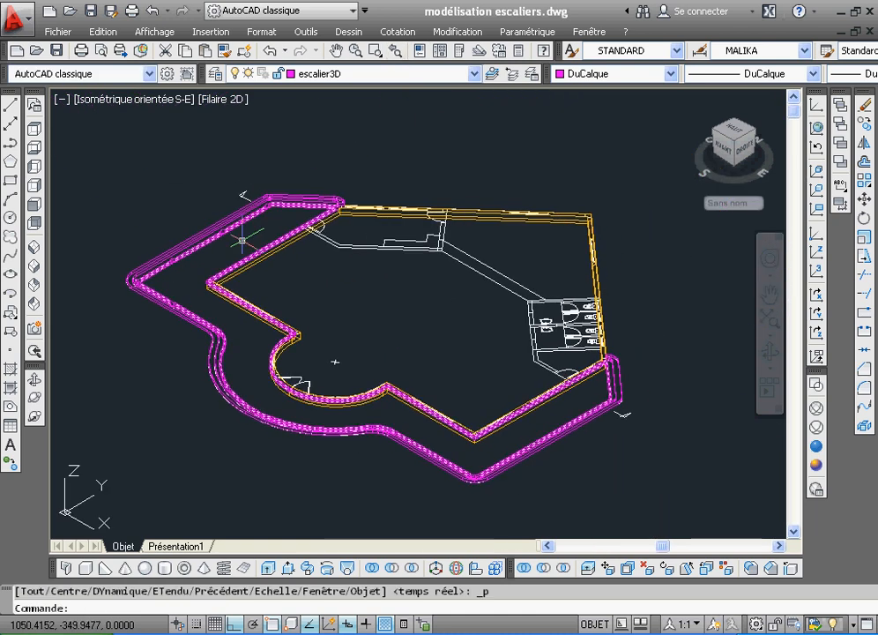
click(372, 50)
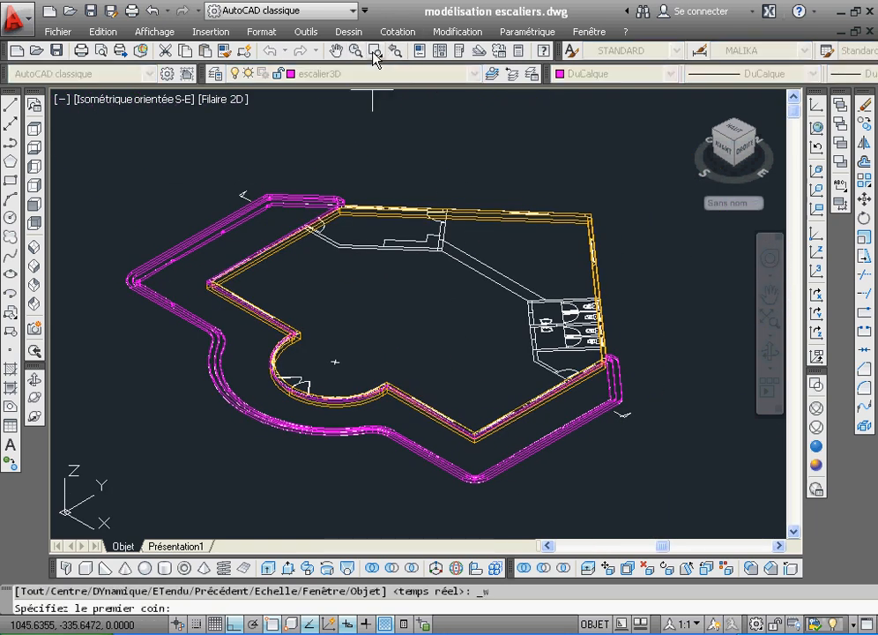
click(593, 339)
click(646, 433)
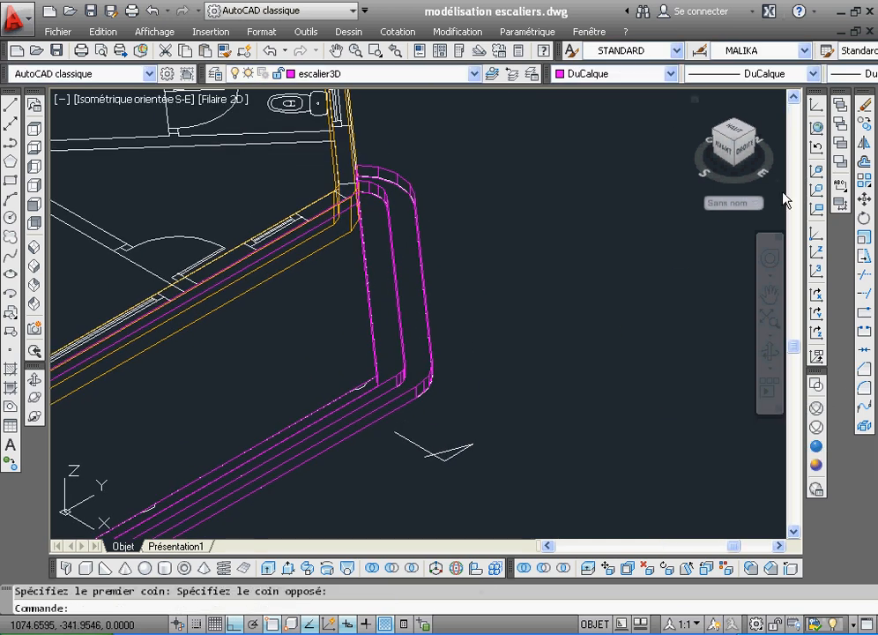
click(865, 201)
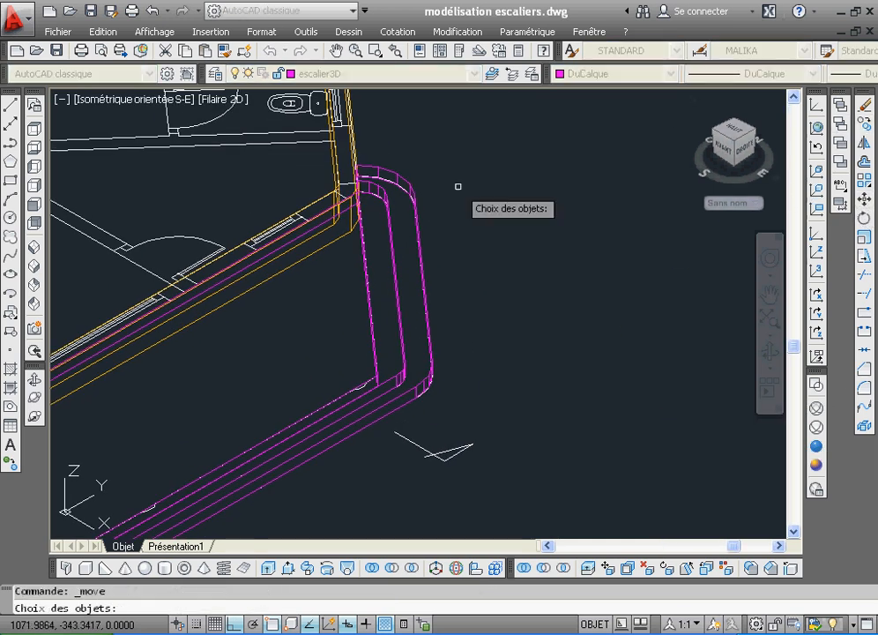
click(388, 224)
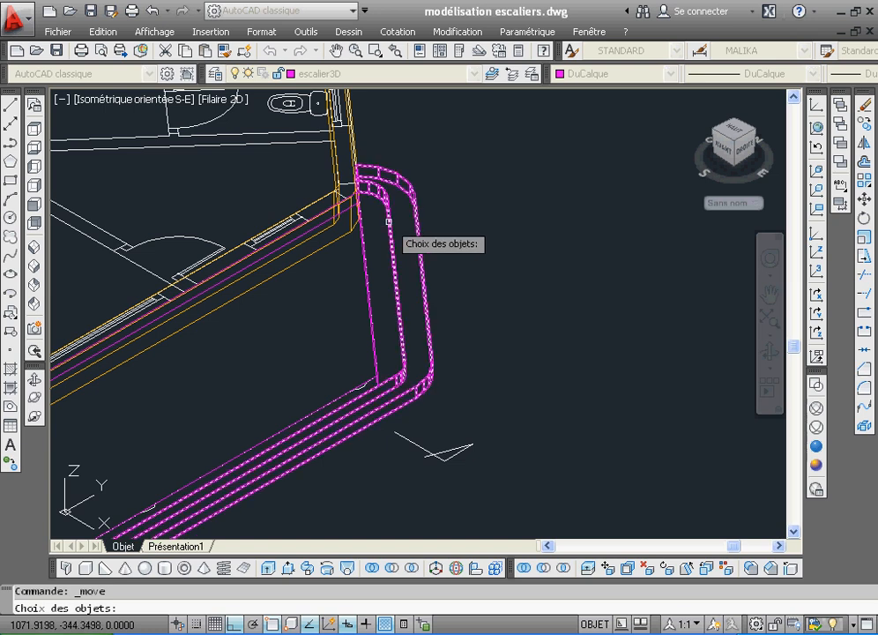
click(387, 224)
key(Return)
click(388, 227)
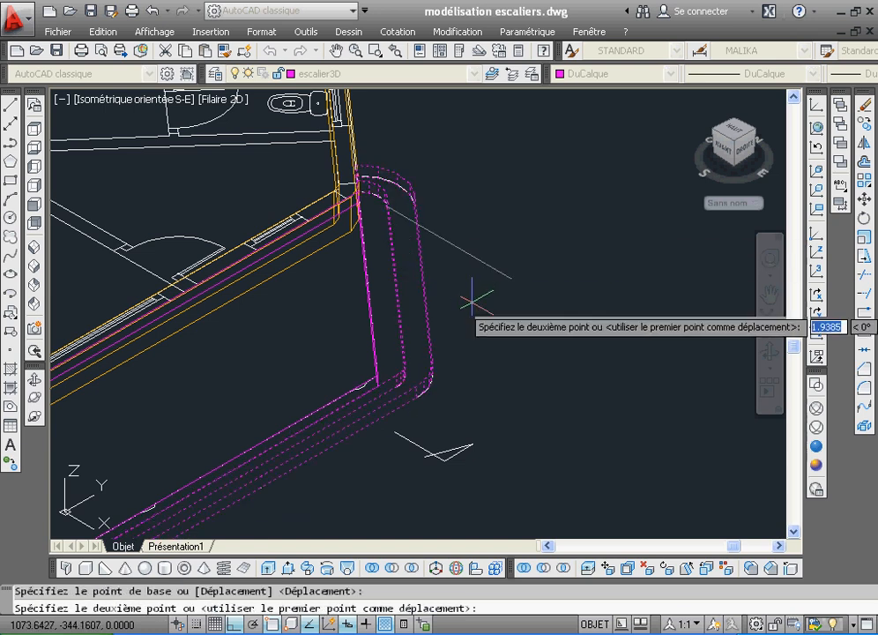
click(480, 300)
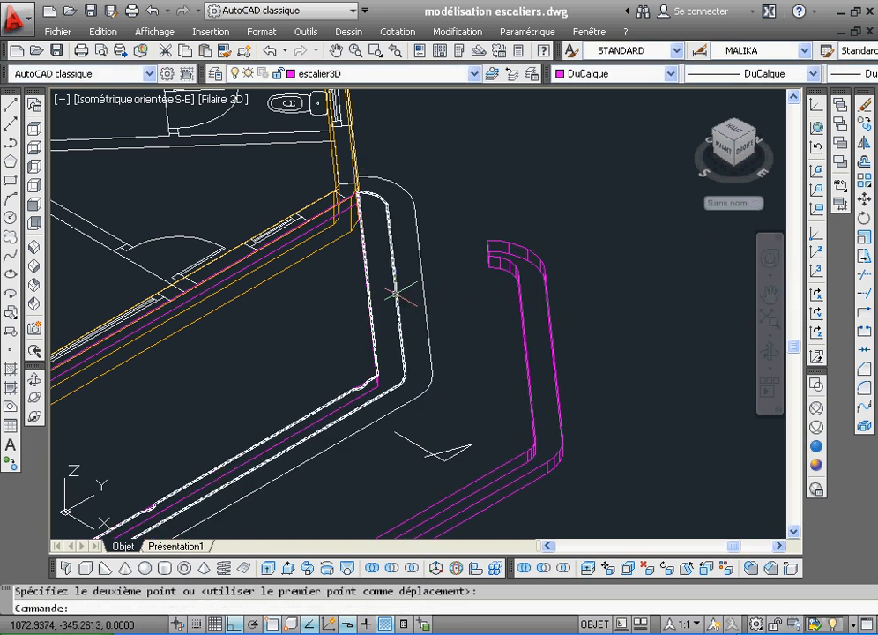
key(Escape)
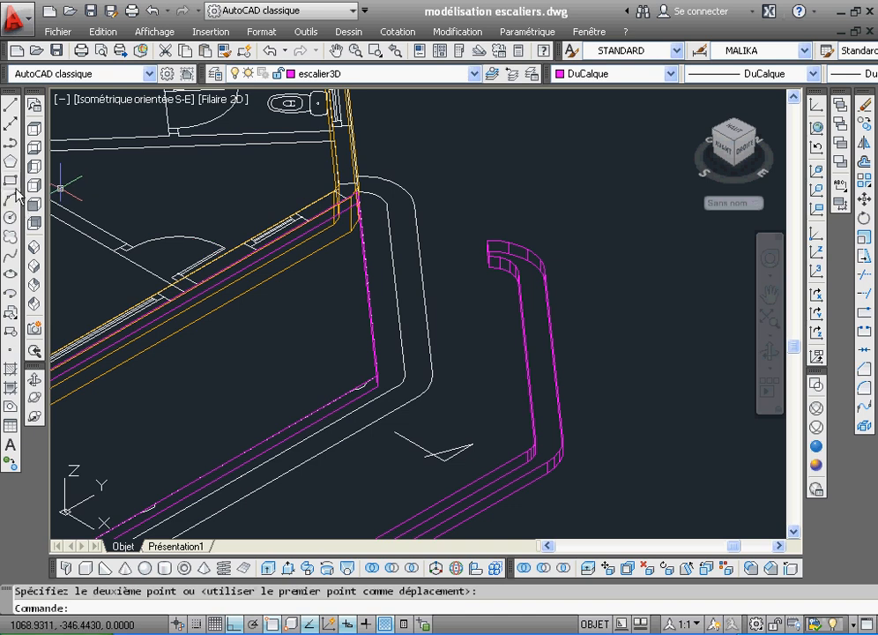
Extrude the inner perimeter step region, next to the terrace edge, upward by 0.15.
click(271, 569)
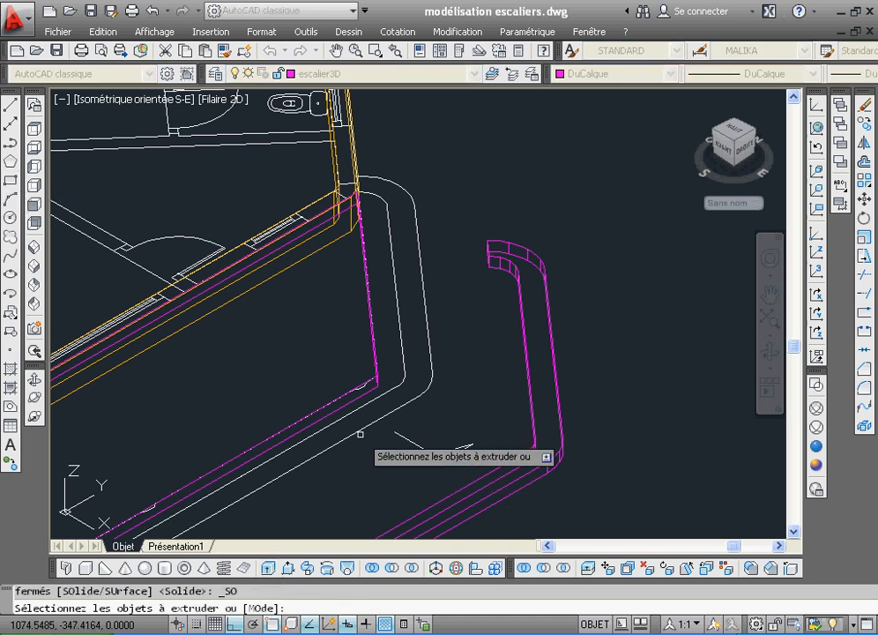
click(400, 351)
right_click(398, 351)
click(422, 363)
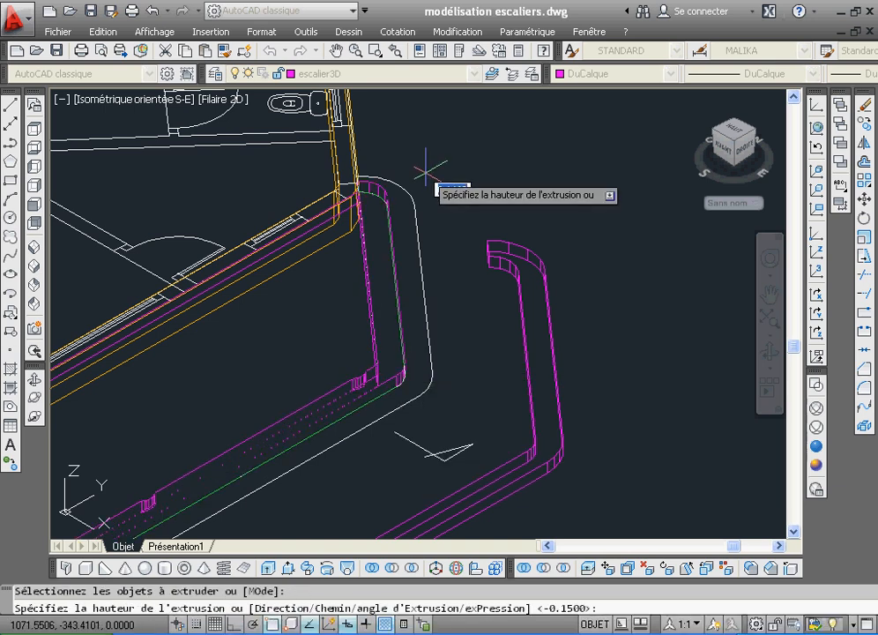
text(0.15)
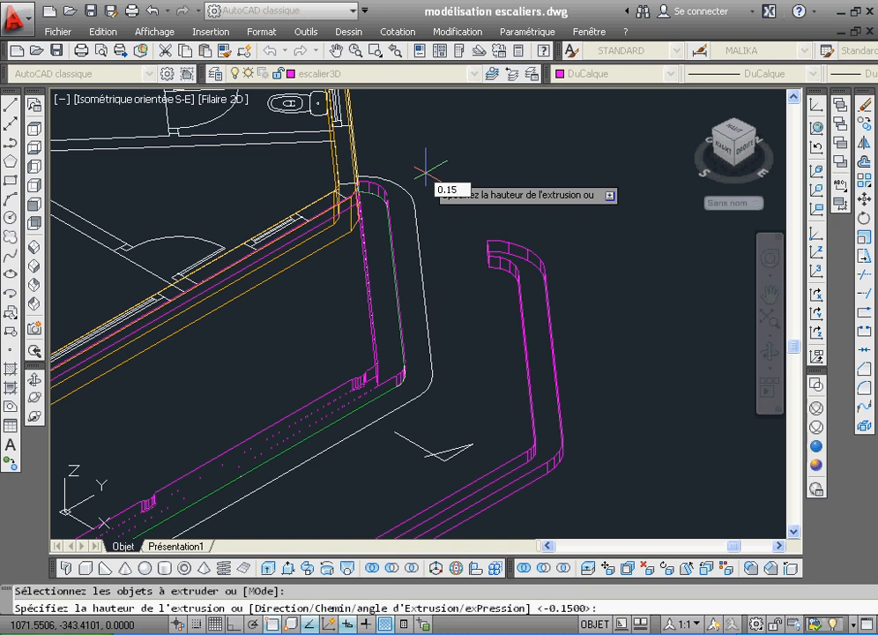
key(Return)
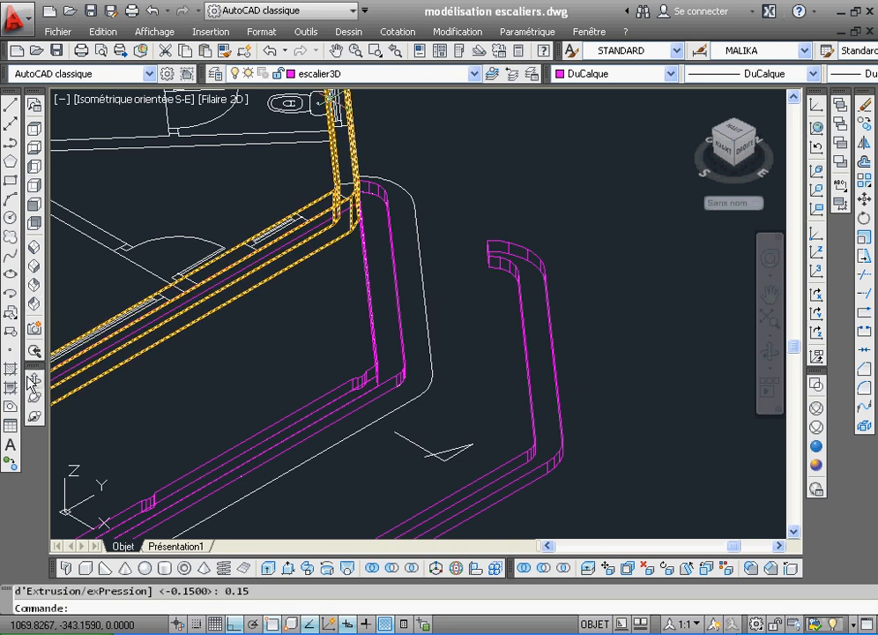
Move the displaced outermost step back onto its original contour at the building corner and shade the model in the Realistic style.
click(32, 397)
drag(339, 372, 399, 247)
right_click(399, 254)
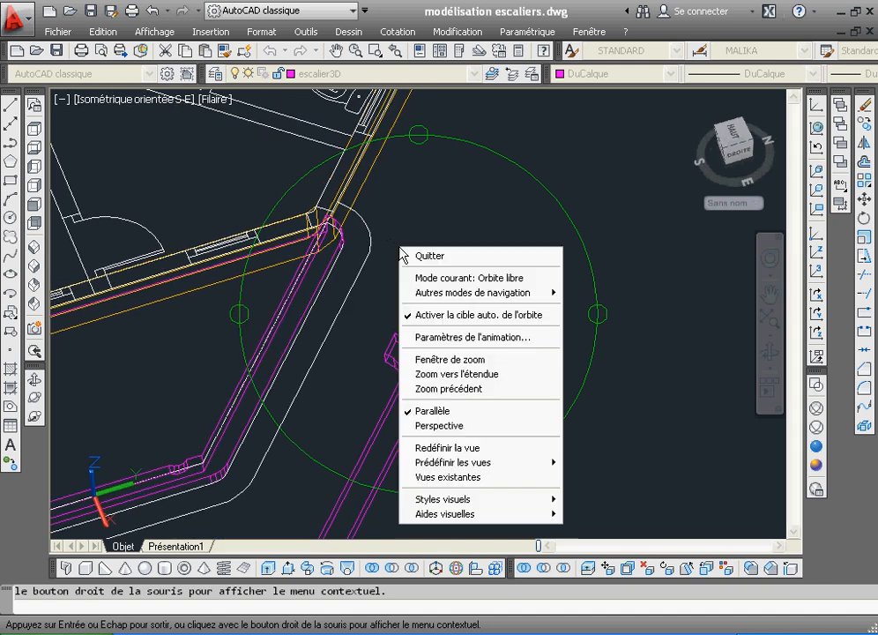
click(427, 256)
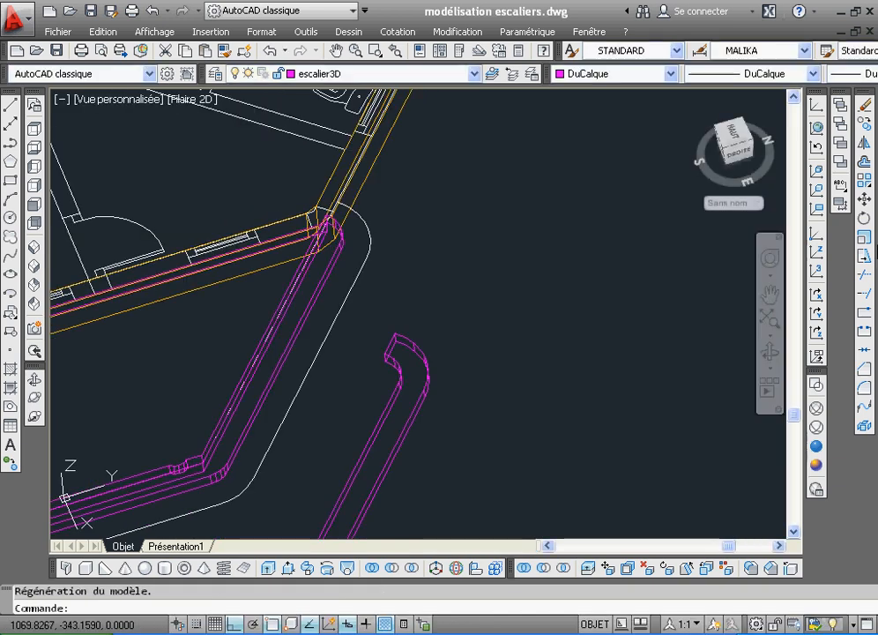
click(865, 199)
click(394, 317)
click(394, 337)
key(Return)
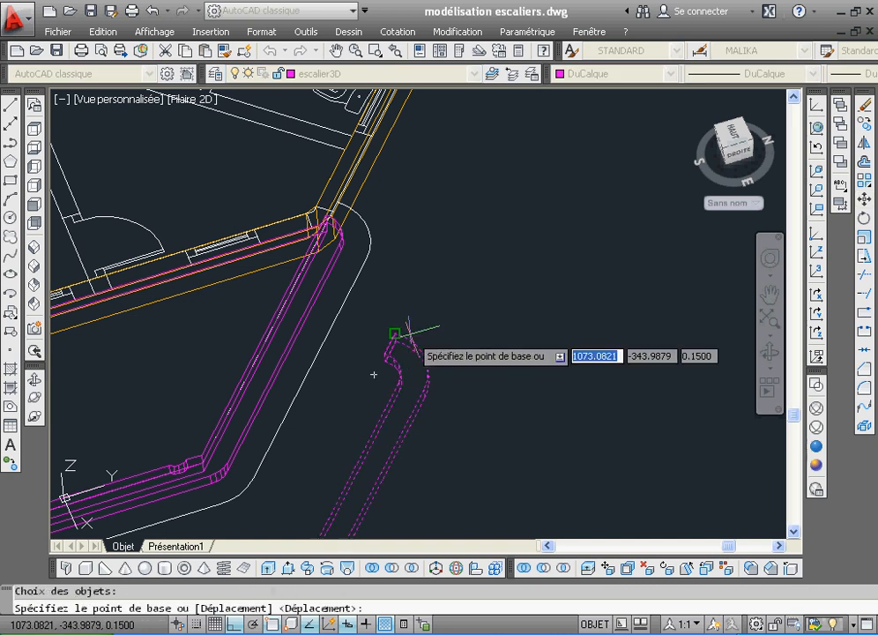
click(398, 339)
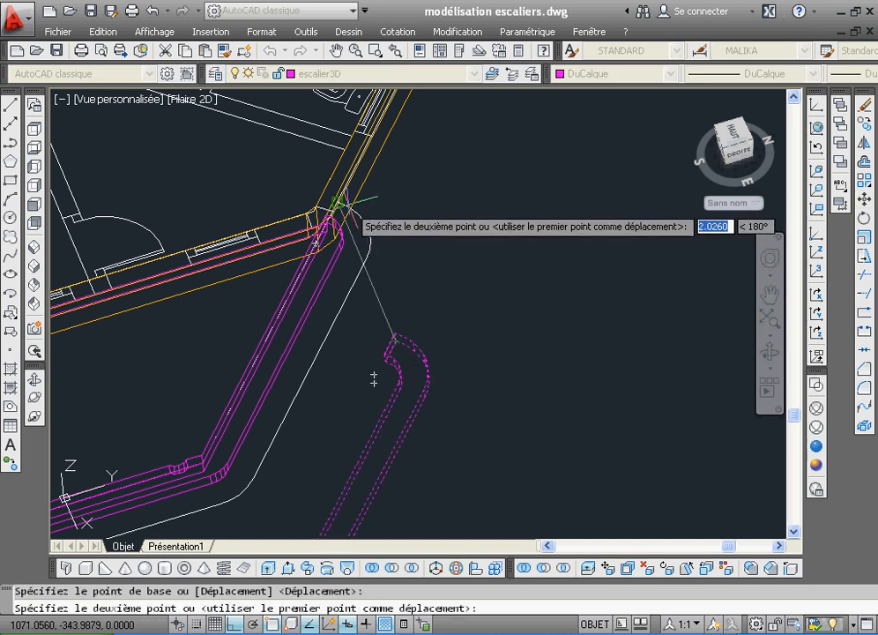
click(343, 205)
click(816, 446)
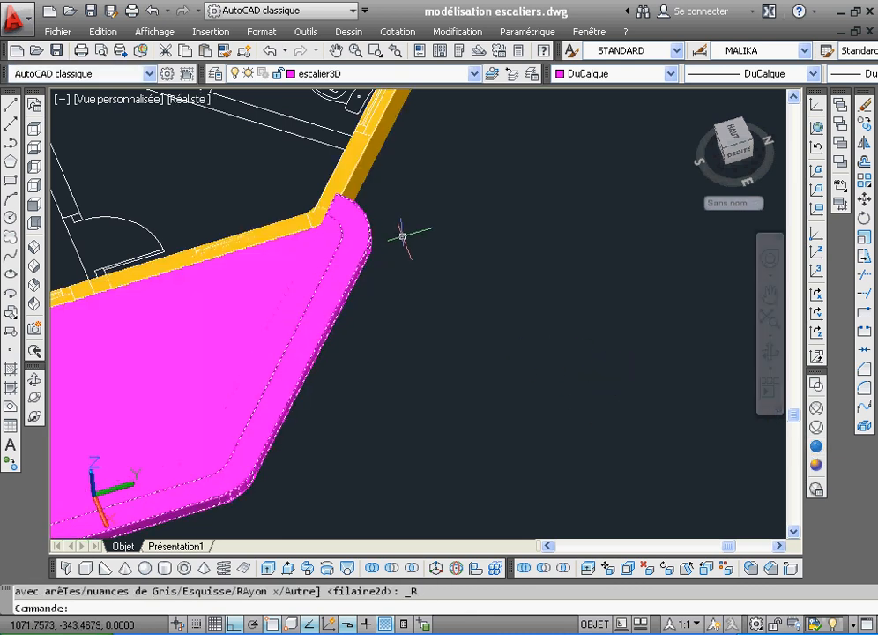
Move both extruded perimeter steps down by one step height so their tops align with the underside of their former position.
click(389, 53)
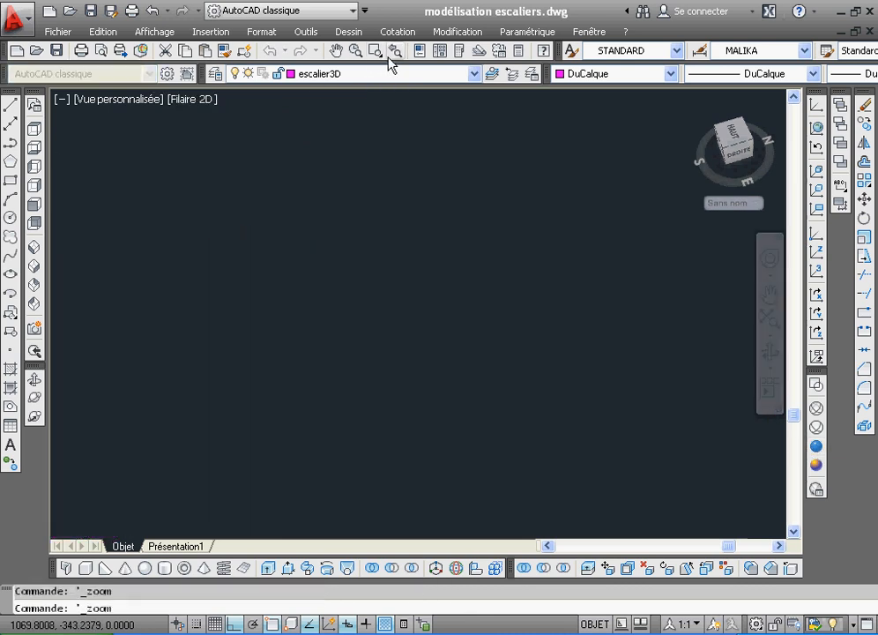
click(379, 53)
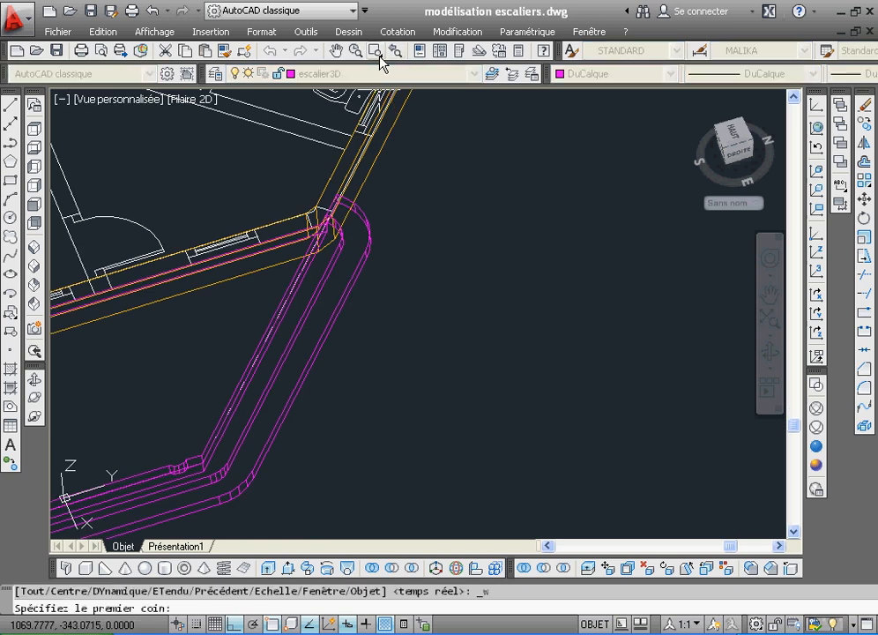
click(229, 188)
click(499, 357)
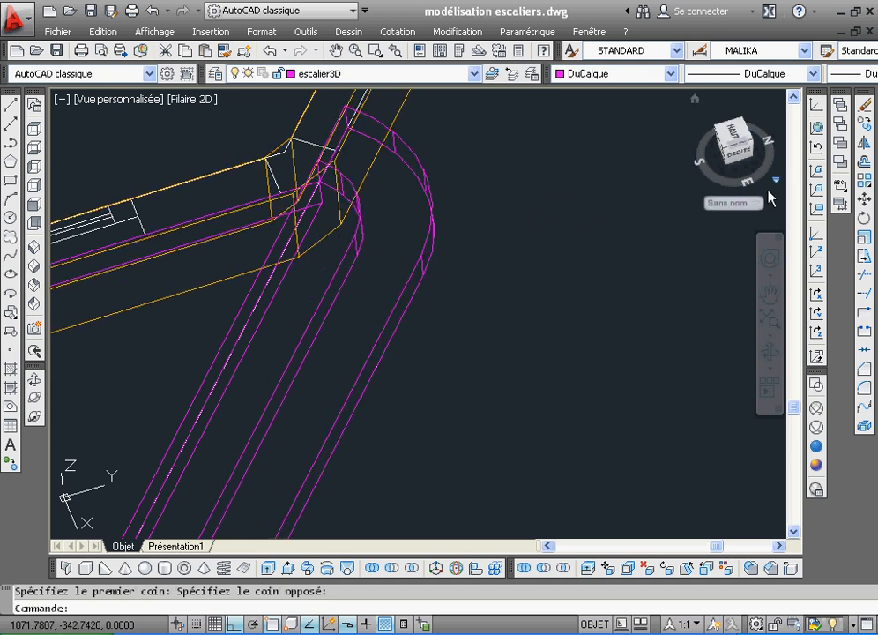
click(864, 200)
click(423, 280)
click(324, 296)
key(Return)
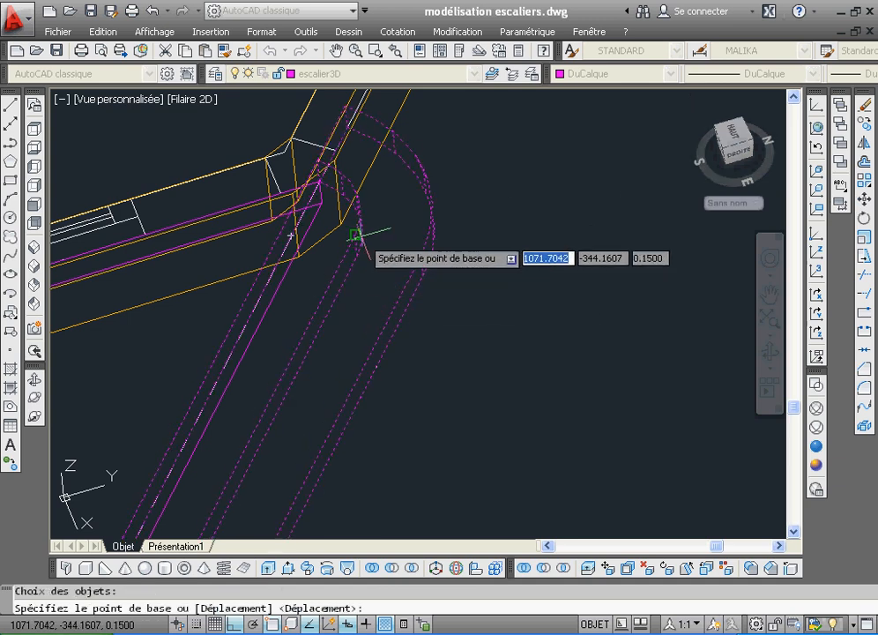
click(291, 236)
click(357, 255)
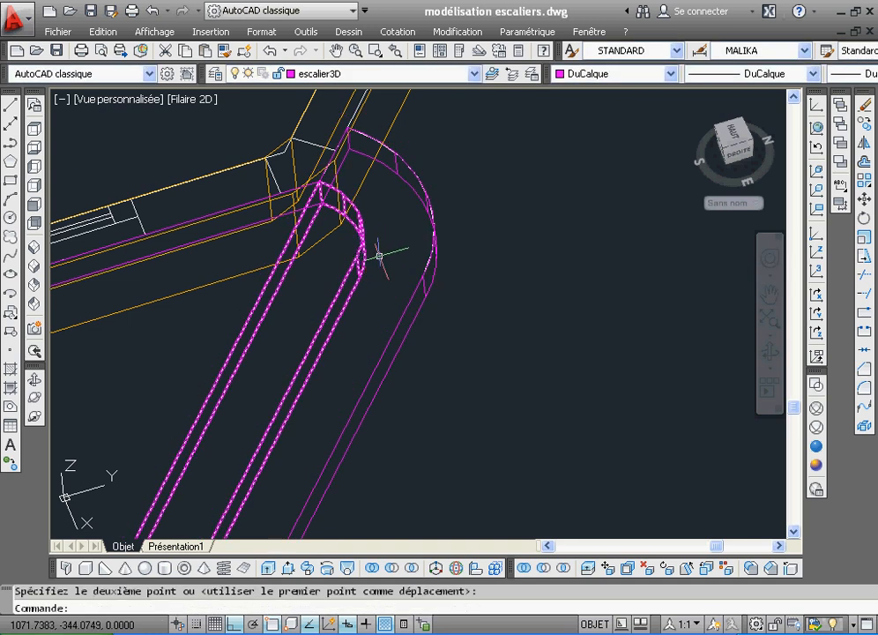
Move only the outermost perimeter step down by one more step height, using its own vertical edge as the displacement.
click(865, 201)
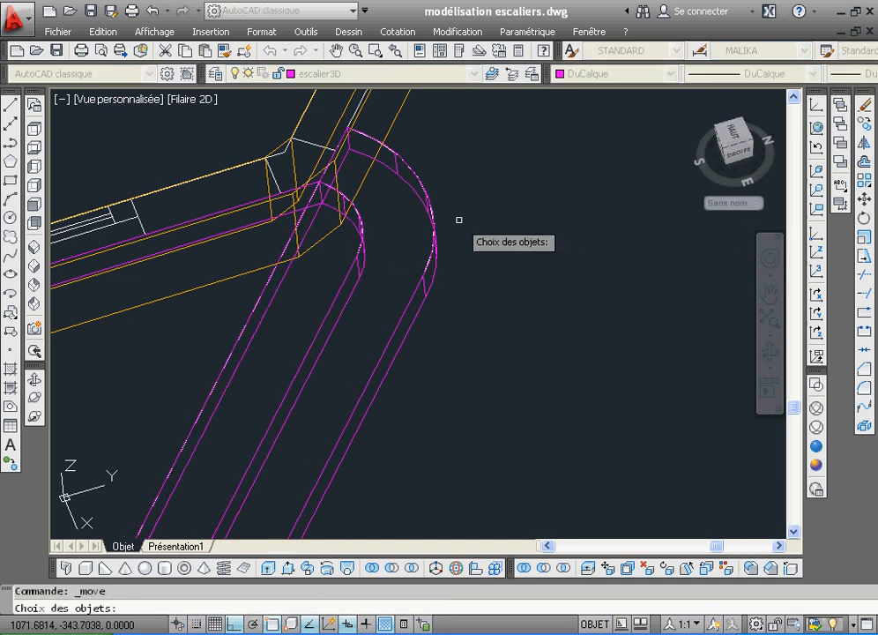
click(436, 233)
key(Return)
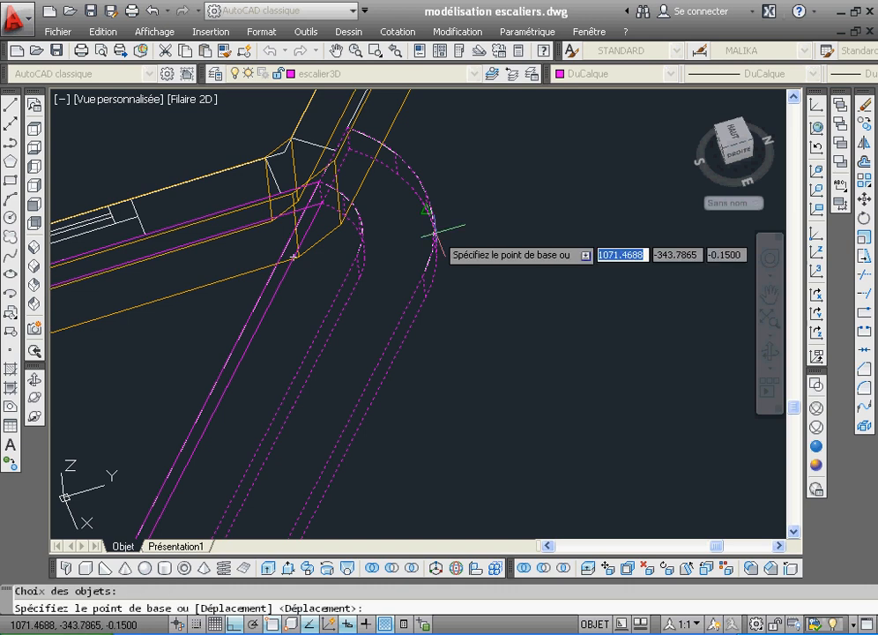
click(424, 275)
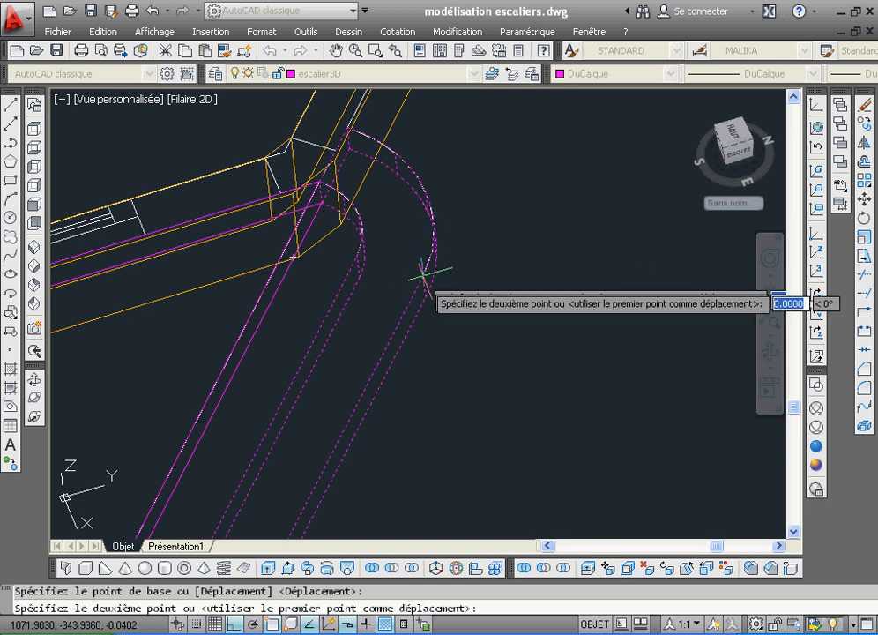
click(426, 298)
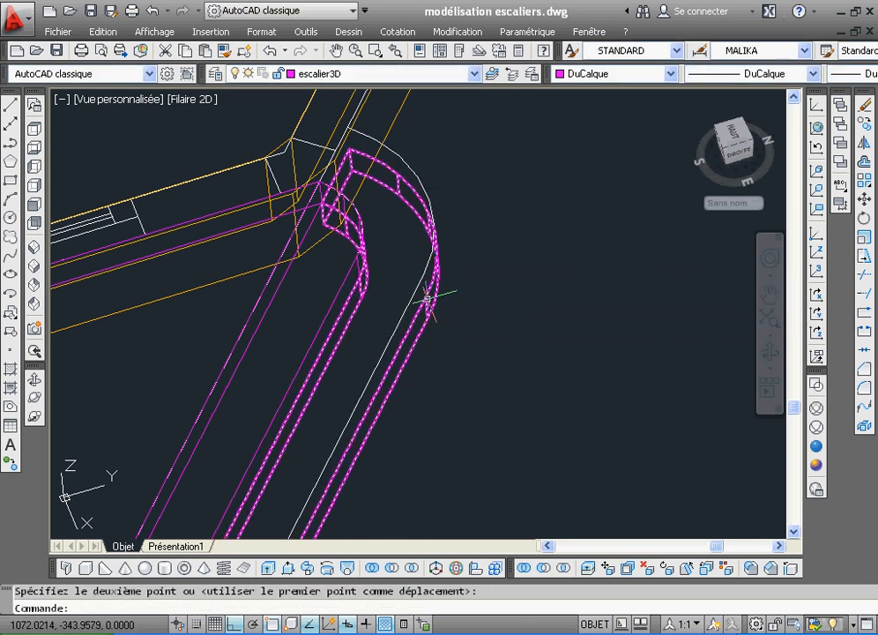
Examine the whole model in the Realistic style from the south-east isometric view, including the curved wall and the stepped perimeter up close.
click(398, 51)
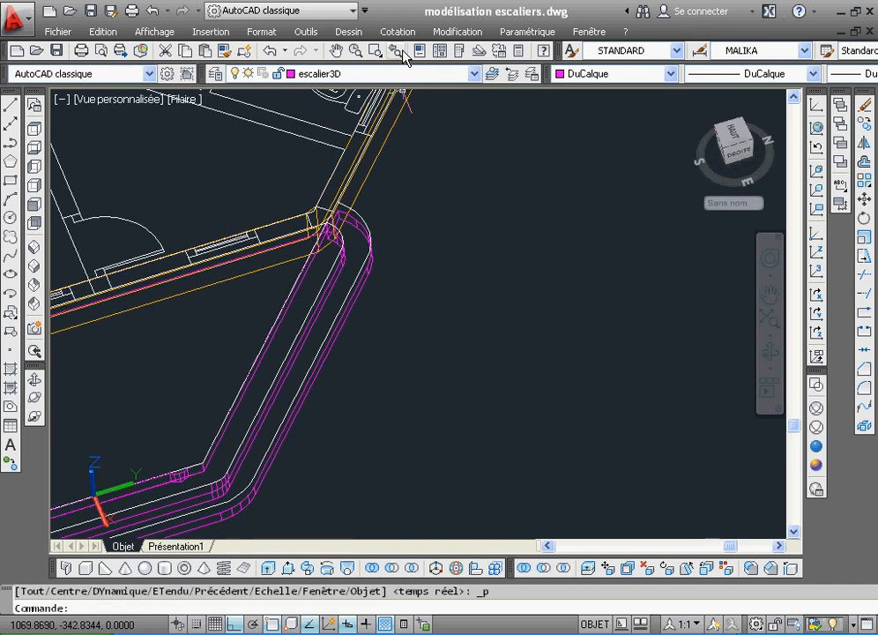
click(398, 51)
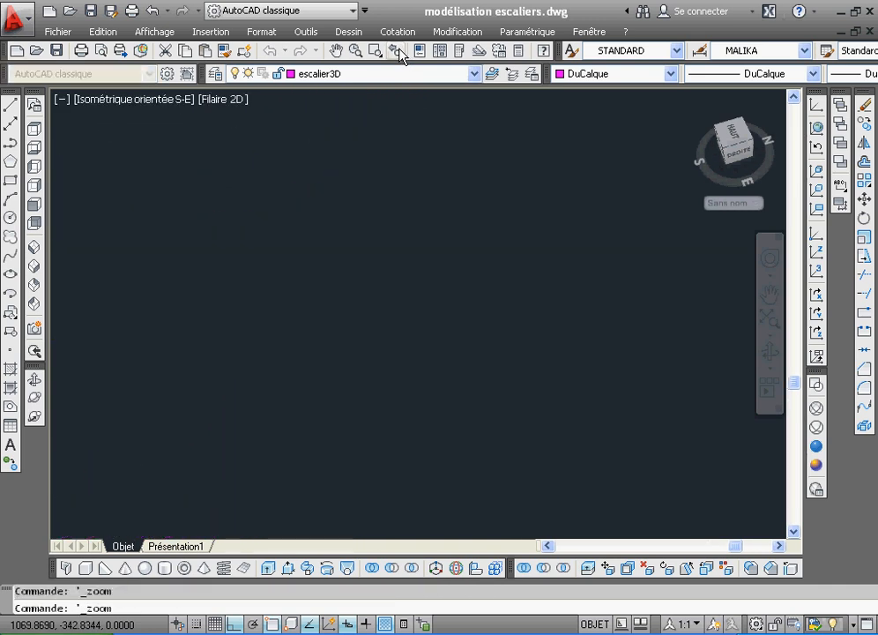
click(33, 267)
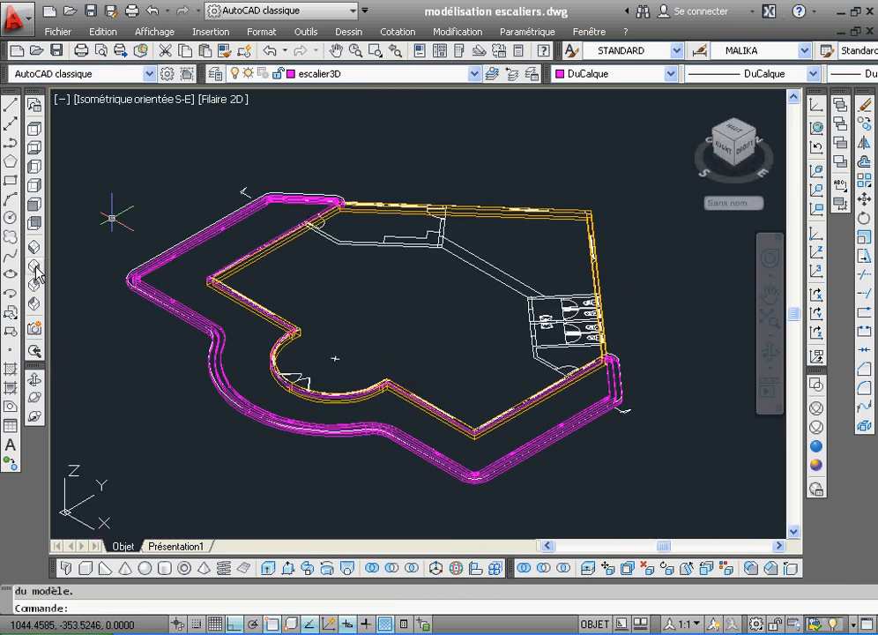
click(815, 447)
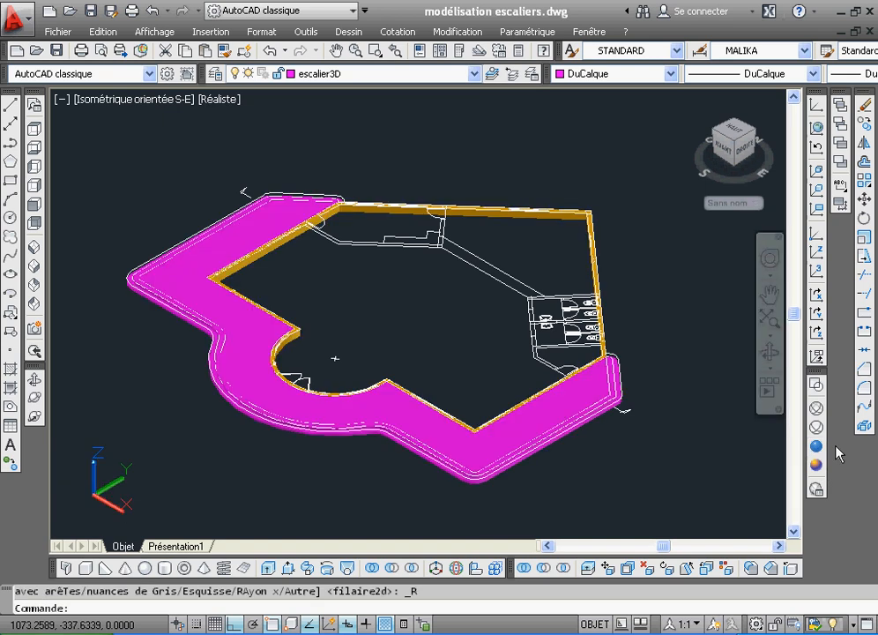
click(377, 51)
click(300, 375)
click(247, 304)
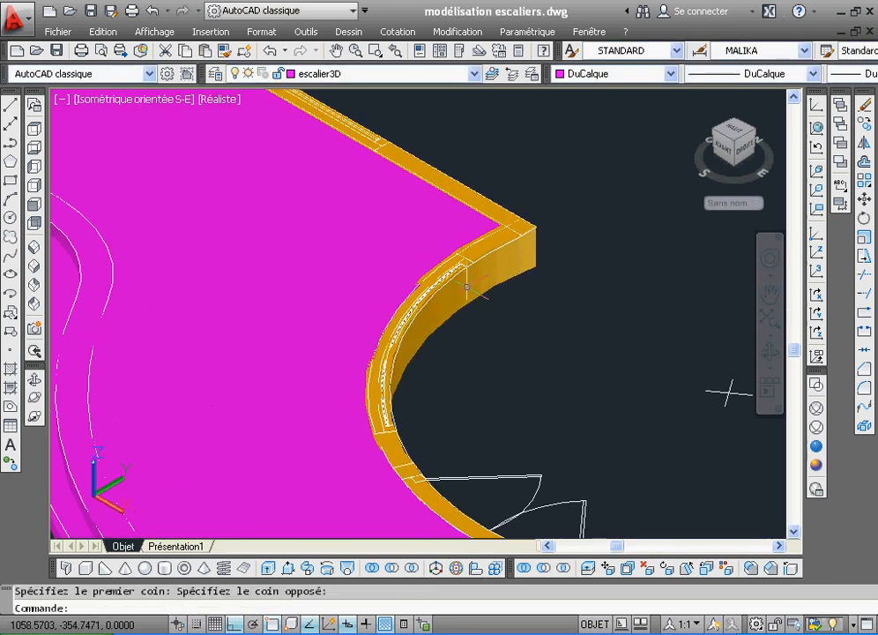
click(396, 53)
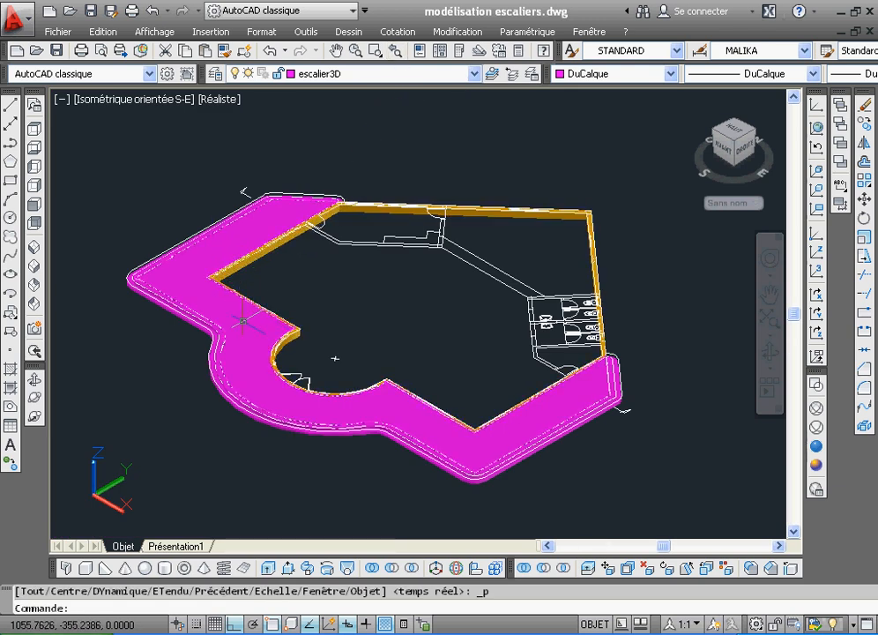
click(377, 52)
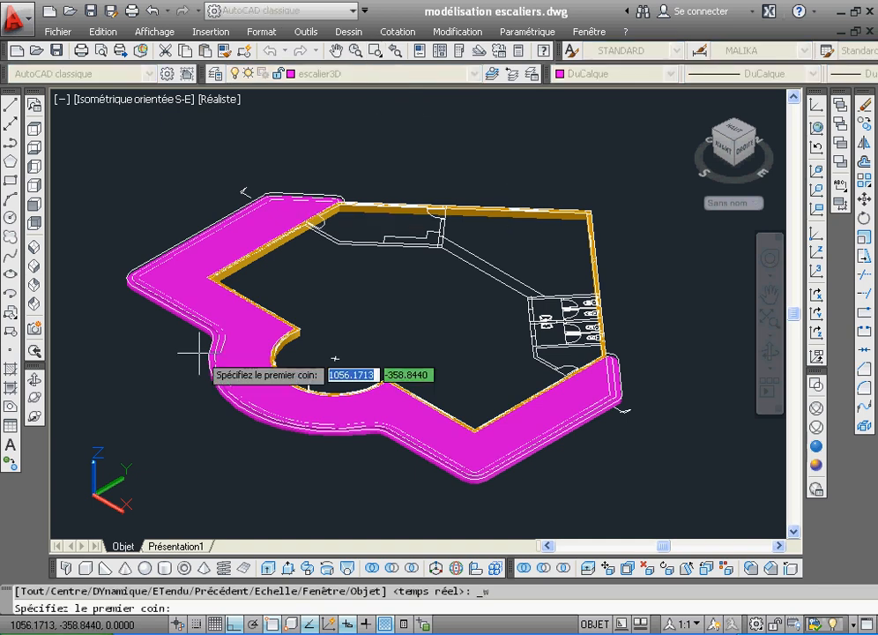
click(203, 322)
click(240, 395)
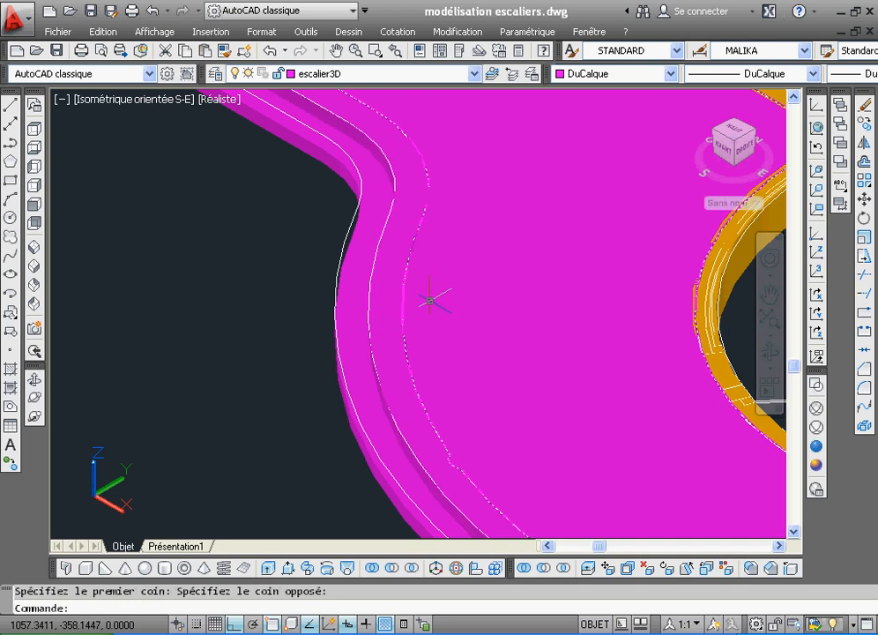
Inspect the levels of the perimeter steps and terrace in the Hidden style from several low viewing angles.
click(816, 429)
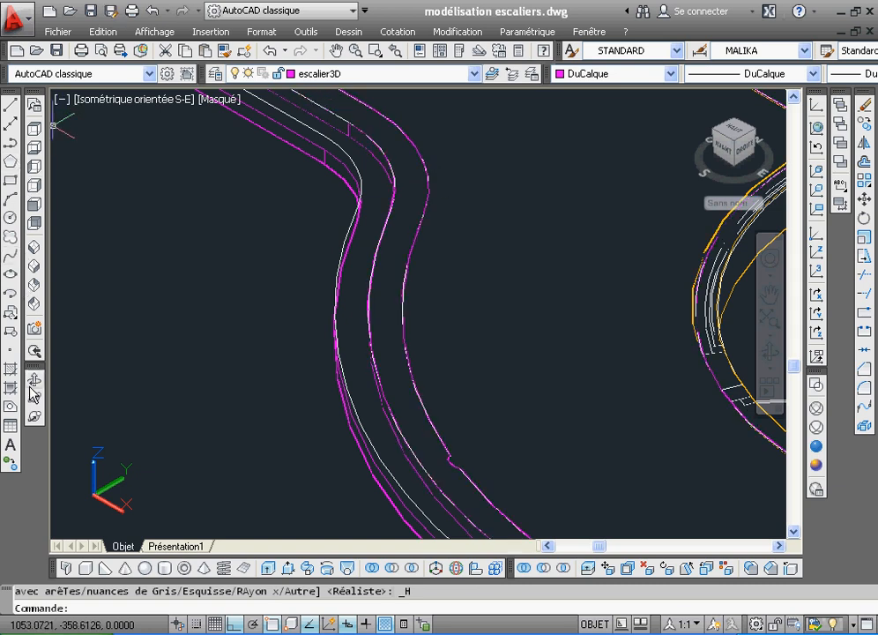
click(33, 408)
drag(335, 375, 516, 357)
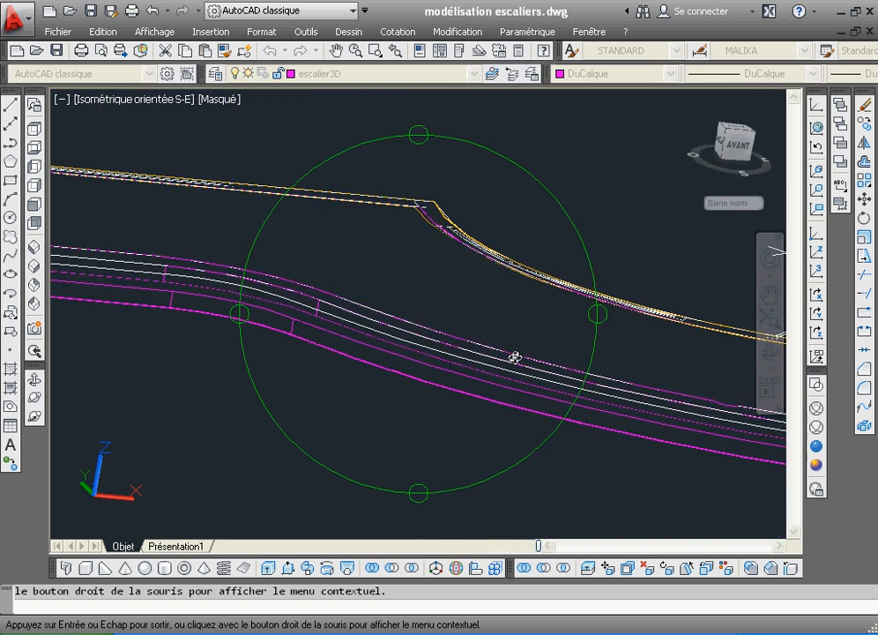
drag(411, 397, 471, 420)
drag(428, 348, 529, 347)
drag(454, 310, 384, 256)
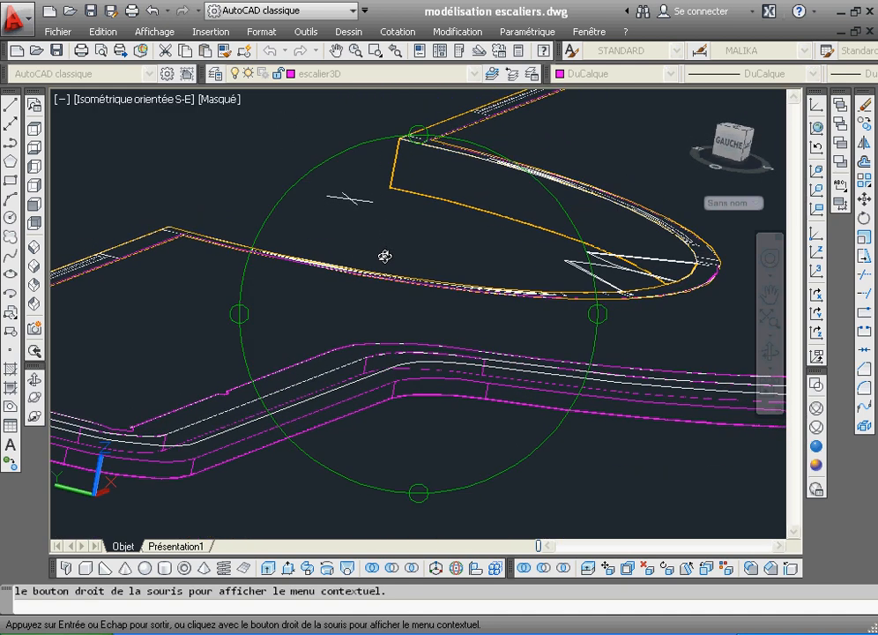
drag(400, 326, 376, 333)
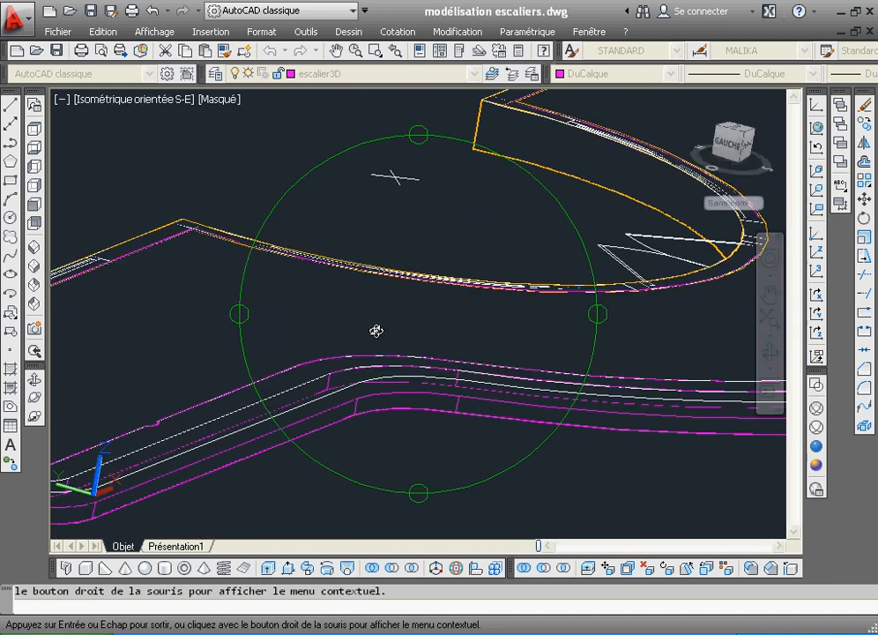
right_click(376, 337)
click(398, 339)
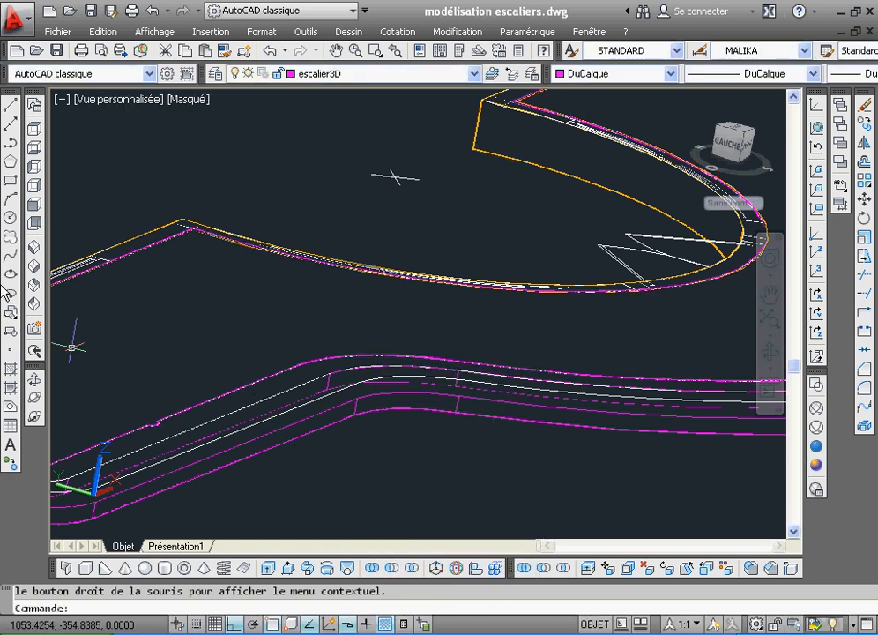
Examine the end of the perimeter steps beside the basement wall from the north-east isometric view.
click(35, 286)
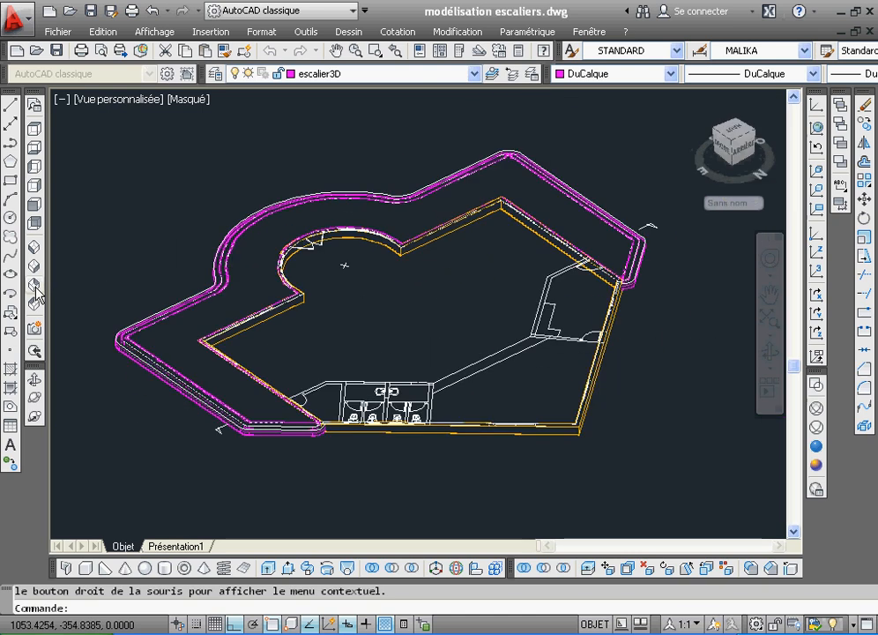
click(374, 50)
click(313, 406)
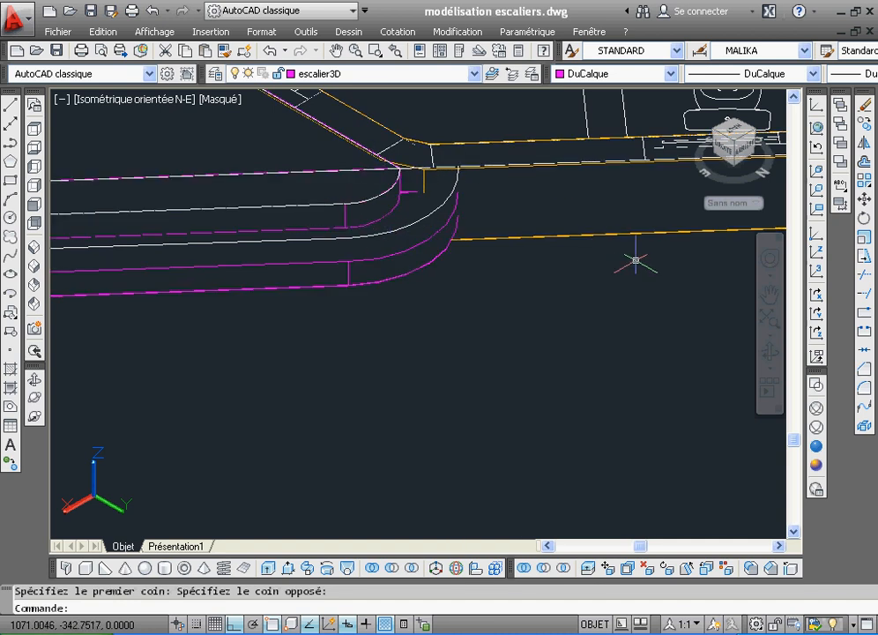
click(863, 200)
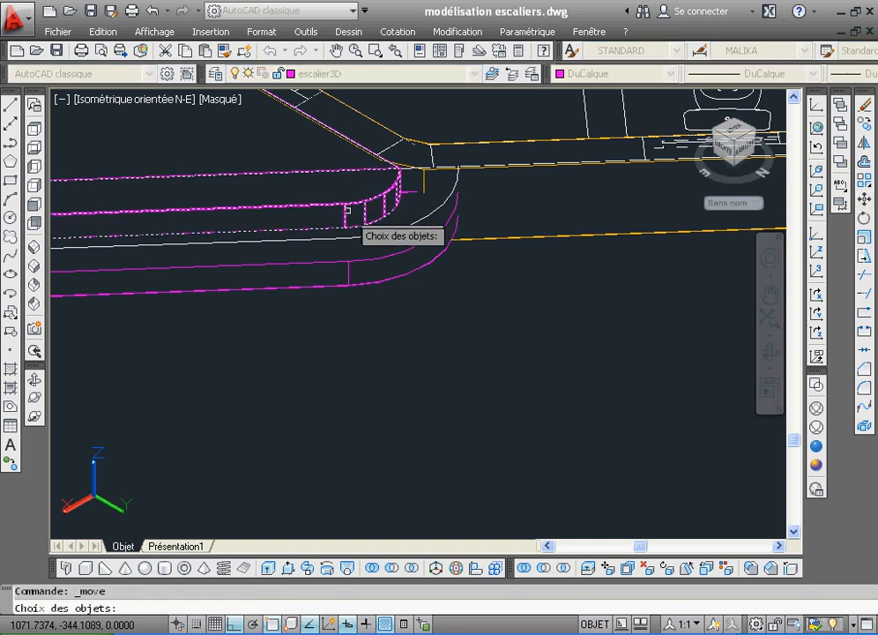
click(375, 248)
click(378, 201)
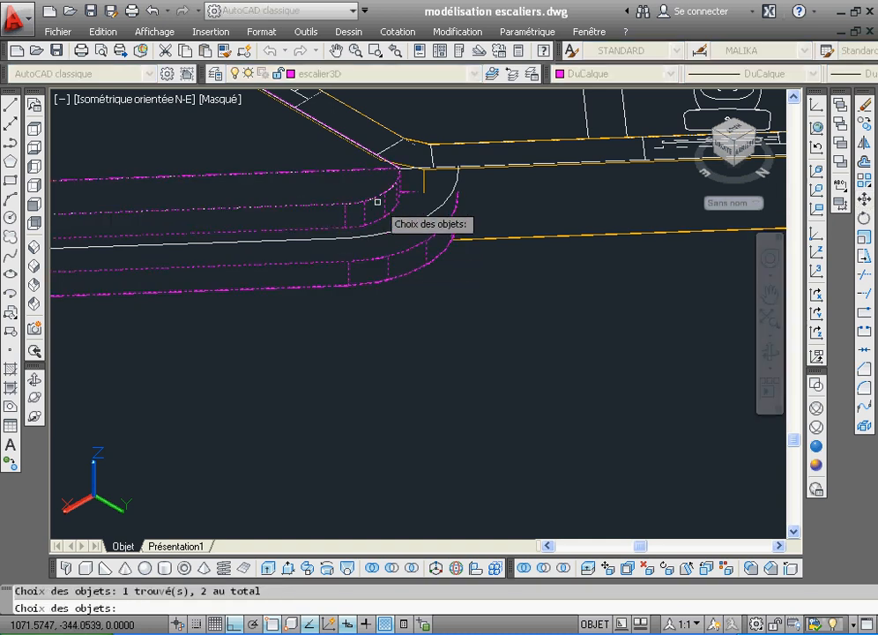
key(Return)
click(372, 201)
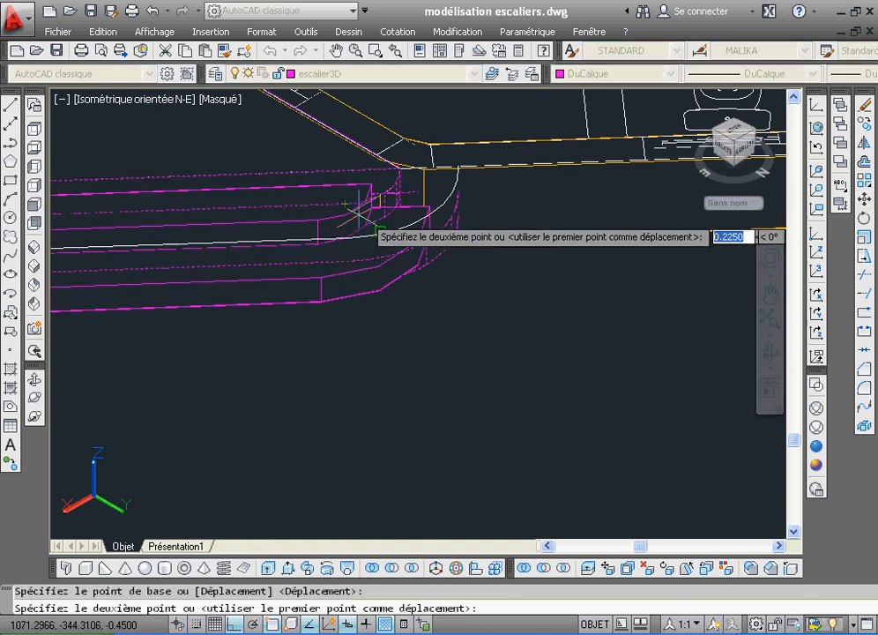
key(Escape)
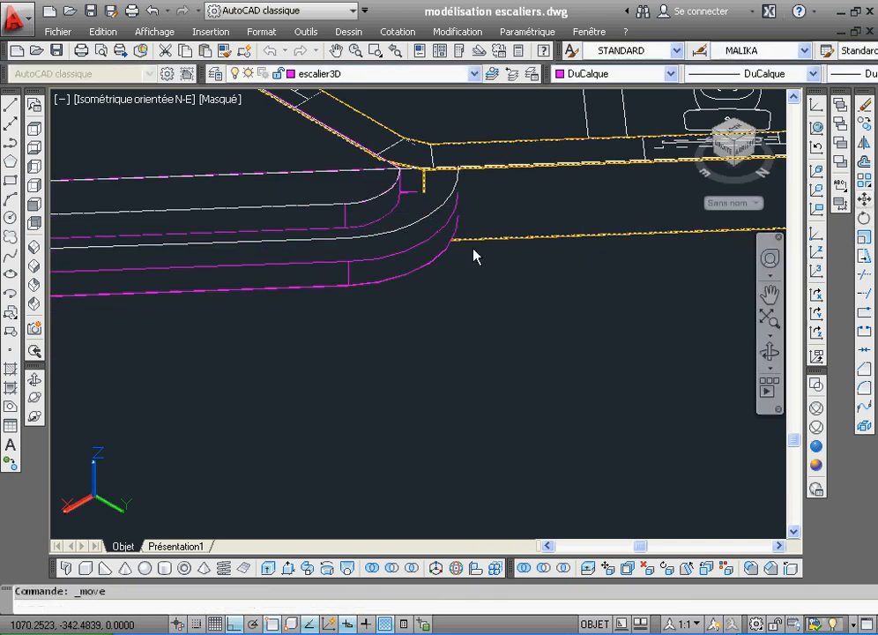
Move both extruded perimeter steps down by one step height, using the inner step's vertical edge as the displacement.
text(move)
key(Return)
click(345, 239)
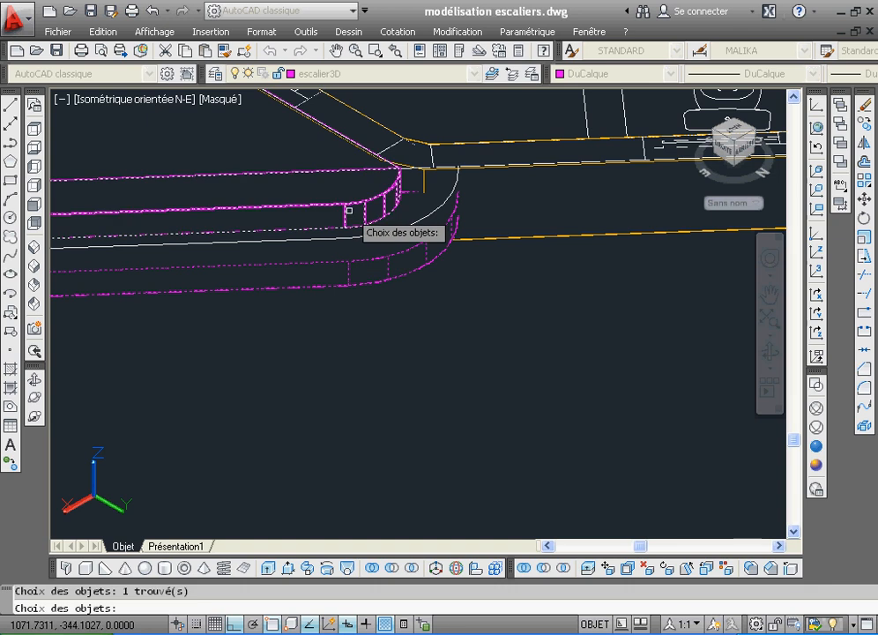
click(349, 209)
key(Return)
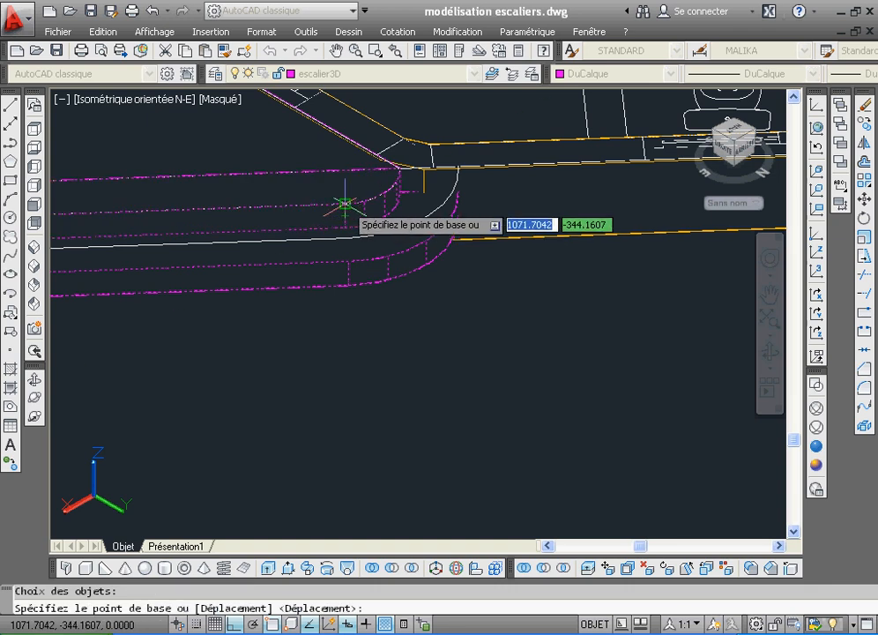
click(343, 208)
click(345, 228)
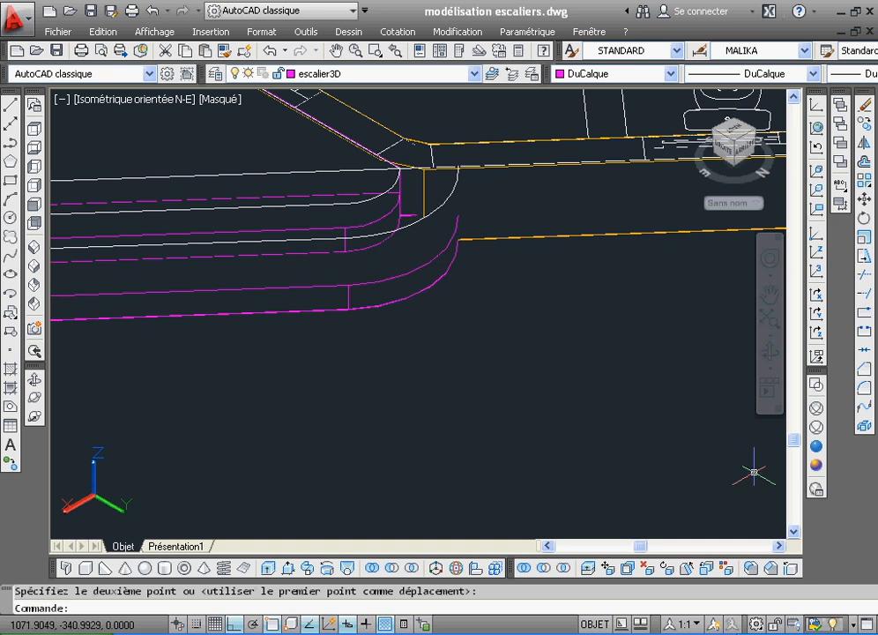
Examine the lowered perimeter steps in the Realistic style at the wall end, along the curved wall and around the curved stepped edge.
click(817, 462)
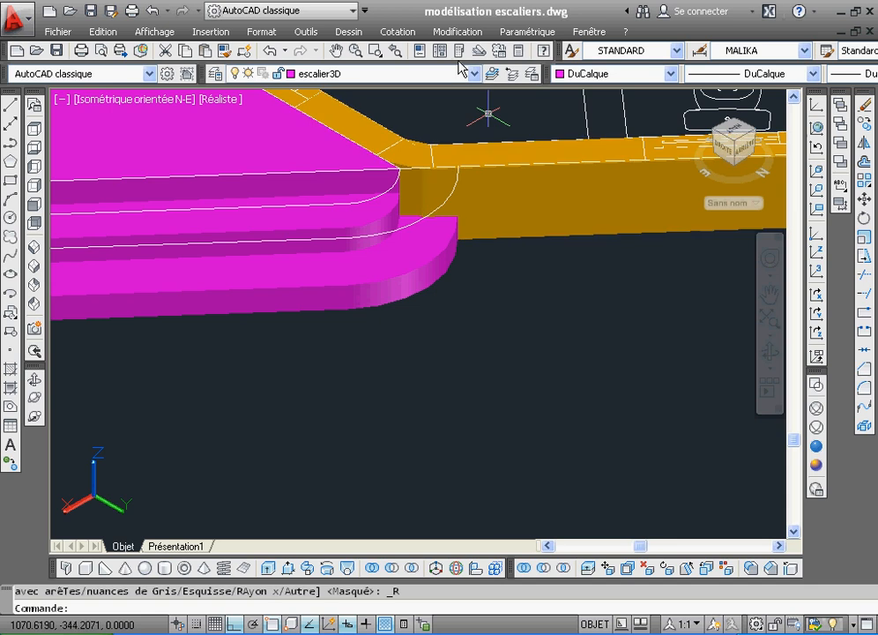
click(399, 53)
click(398, 54)
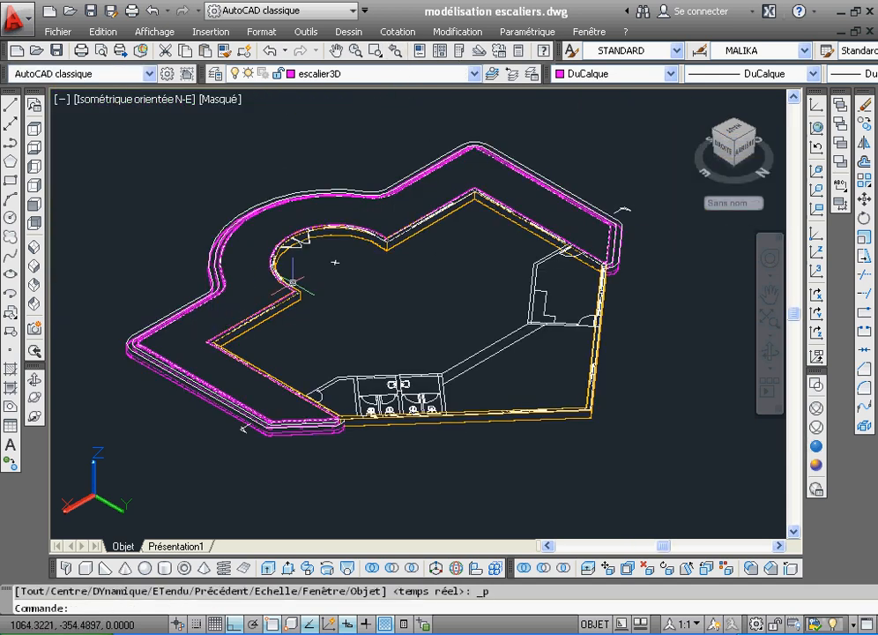
click(377, 51)
click(335, 262)
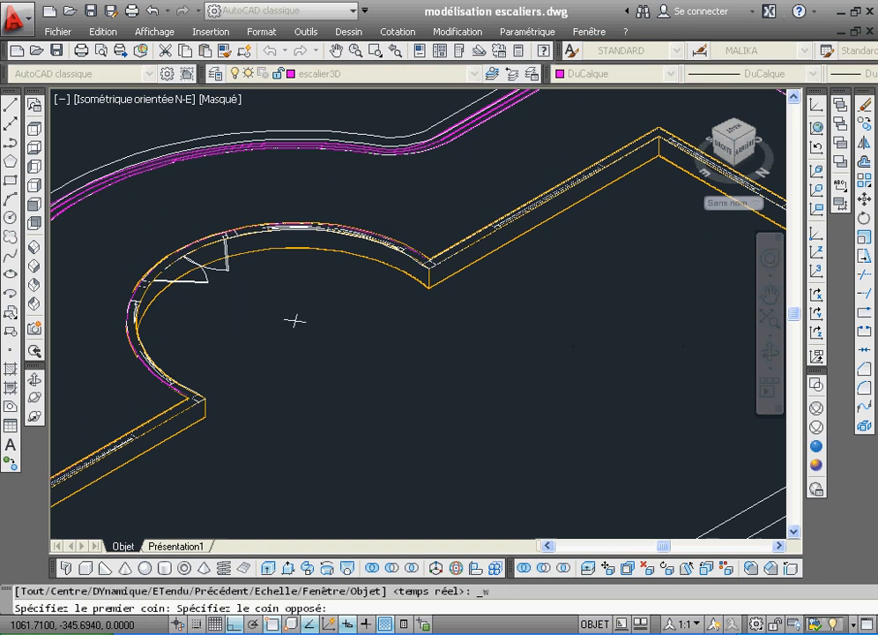
click(817, 448)
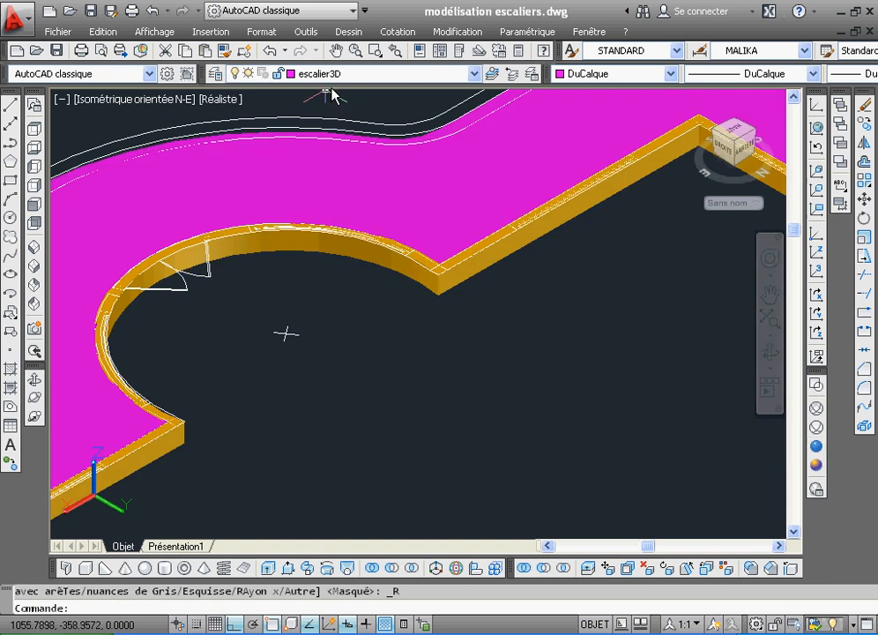
click(395, 54)
click(396, 56)
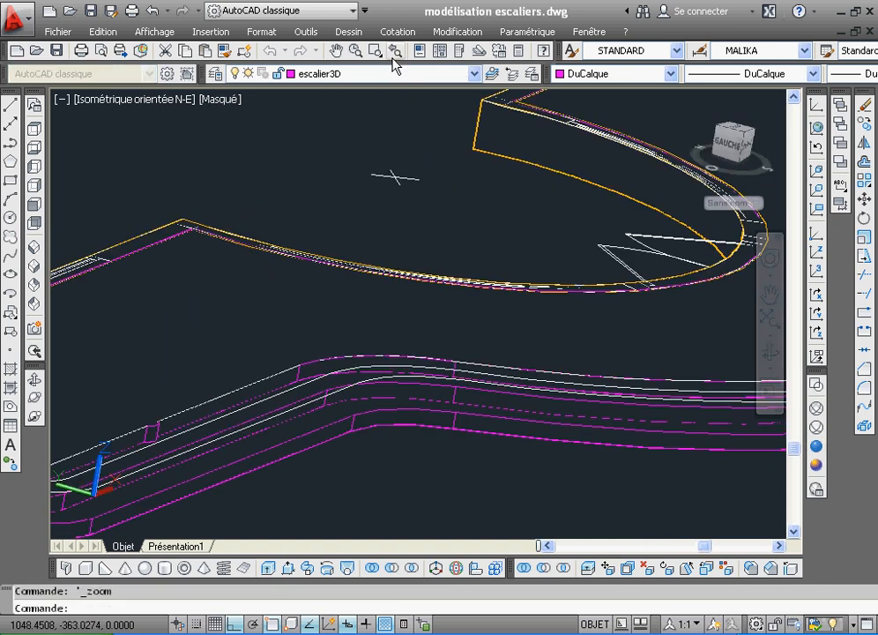
click(375, 50)
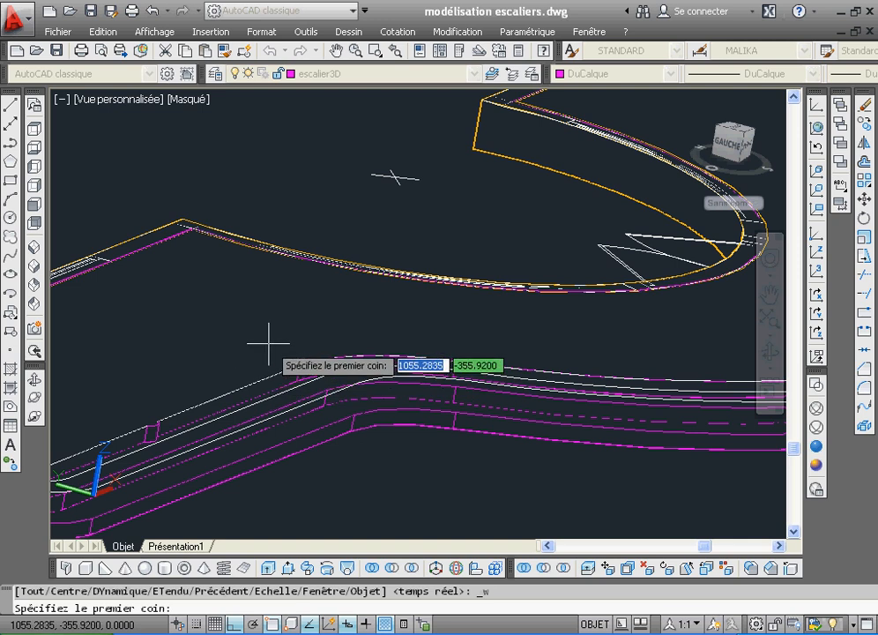
click(267, 345)
click(401, 473)
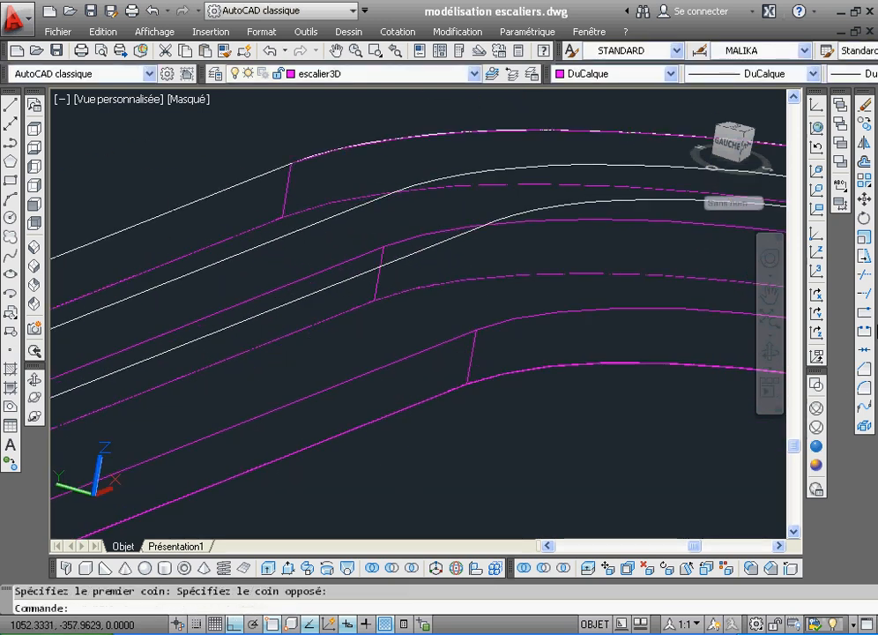
click(818, 449)
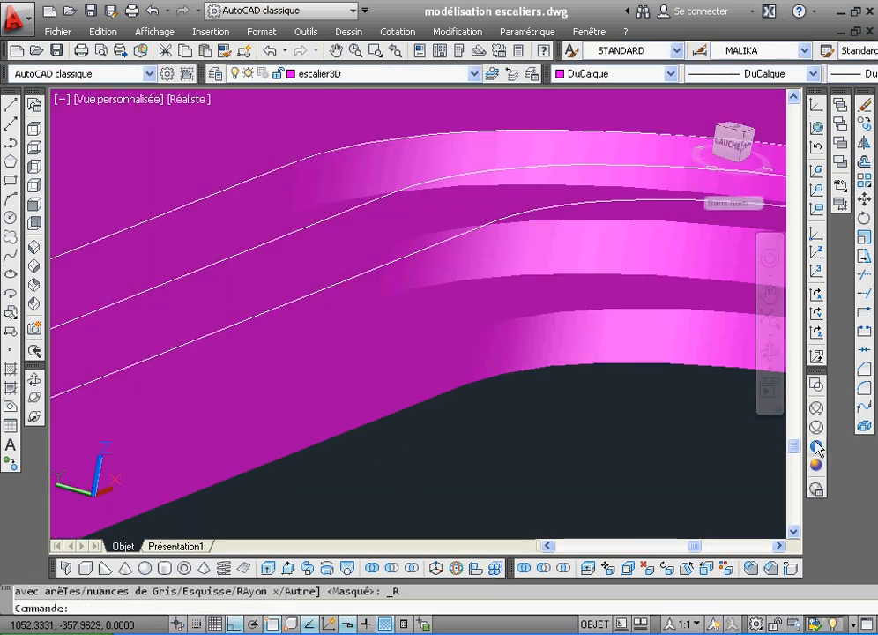
Inspect the whole model from the south-east isometric view, including the rounded front corner of the perimeter steps up close.
click(394, 53)
click(394, 53)
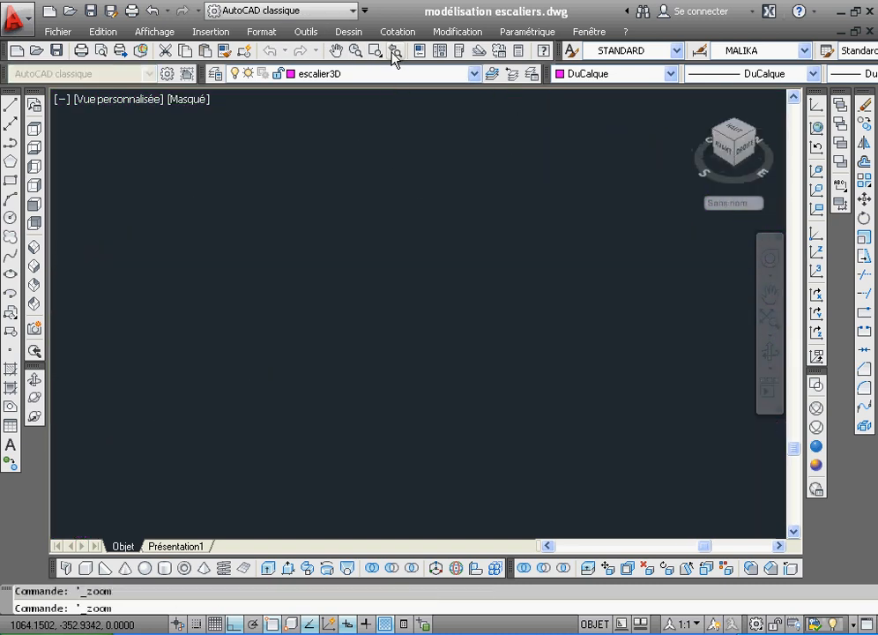
click(394, 53)
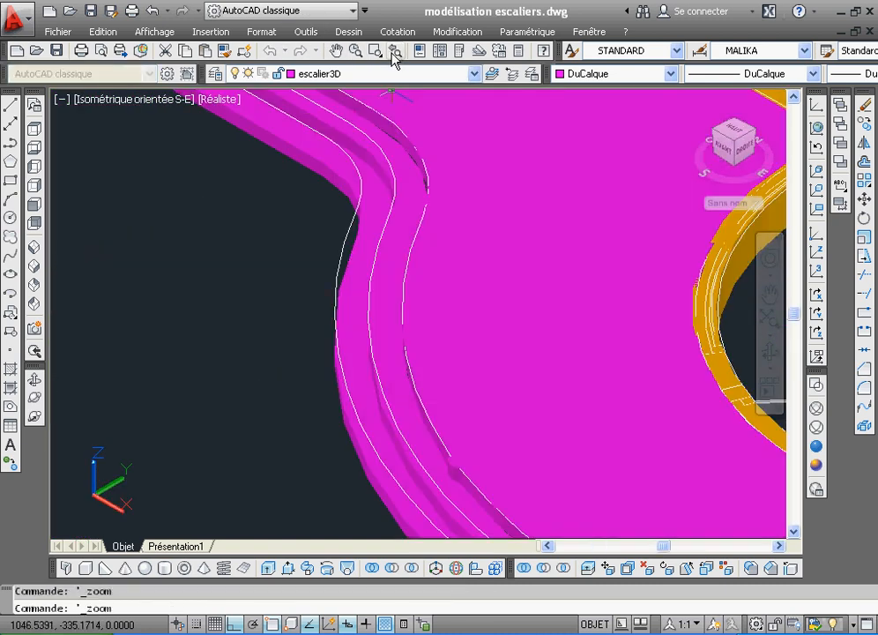
click(394, 53)
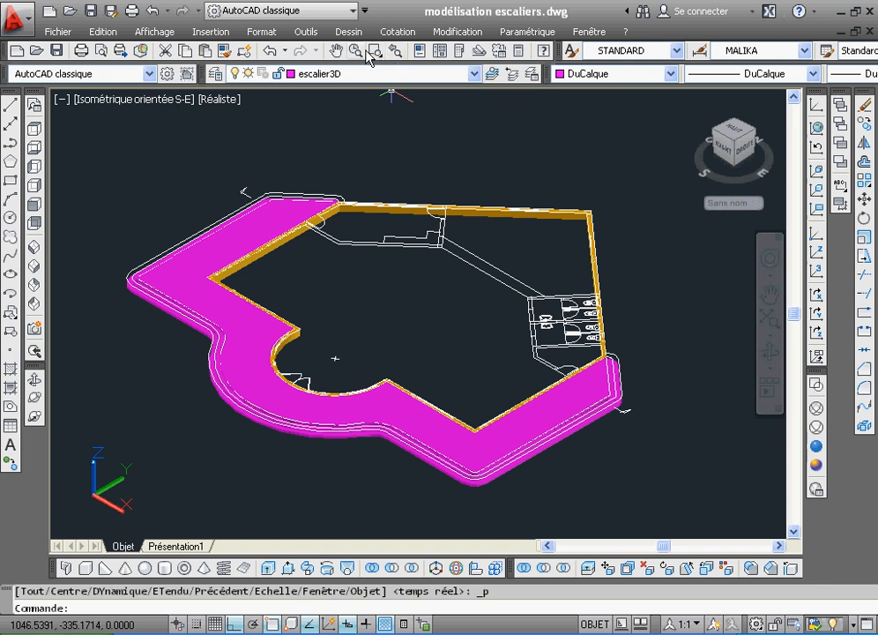
click(374, 51)
click(432, 381)
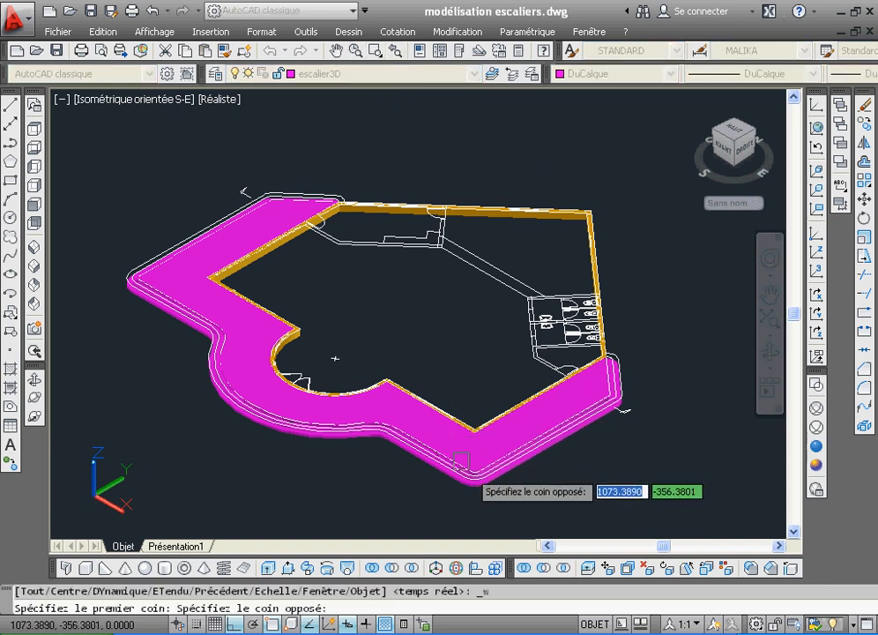
click(477, 488)
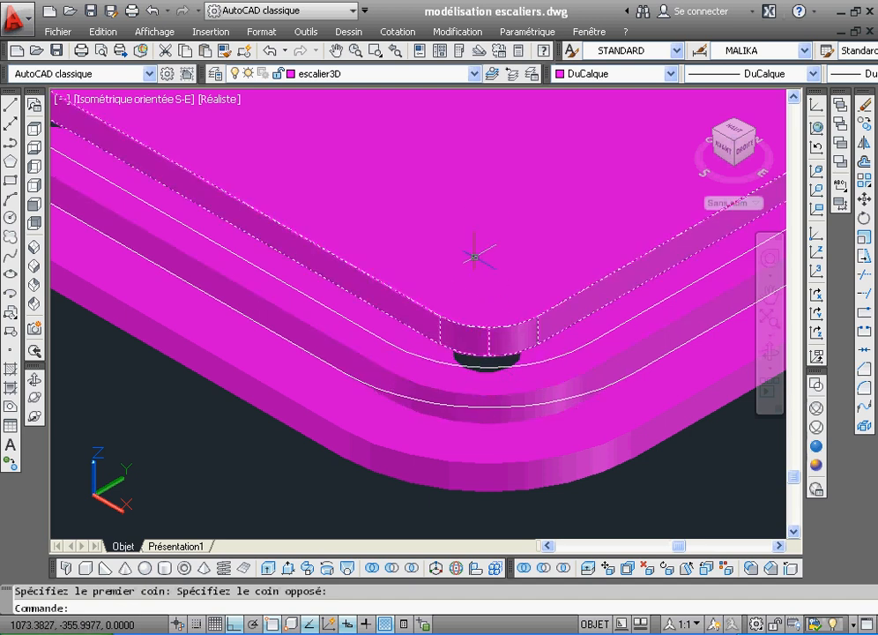
click(395, 52)
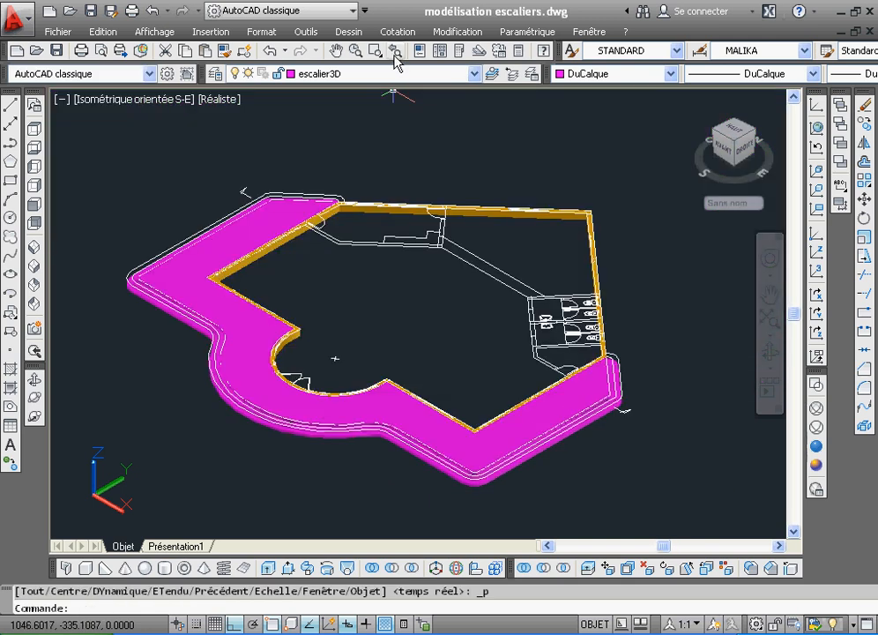